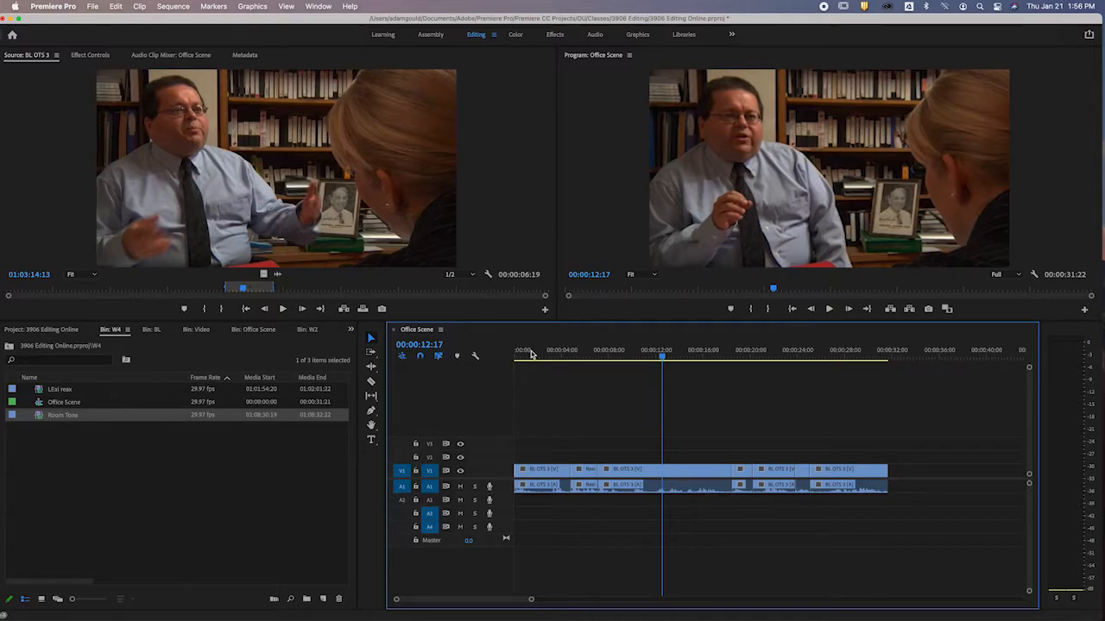
Place the playhead in the second clip at 00:00:05:24 and activate the Rolling Edit tool.
click(583, 352)
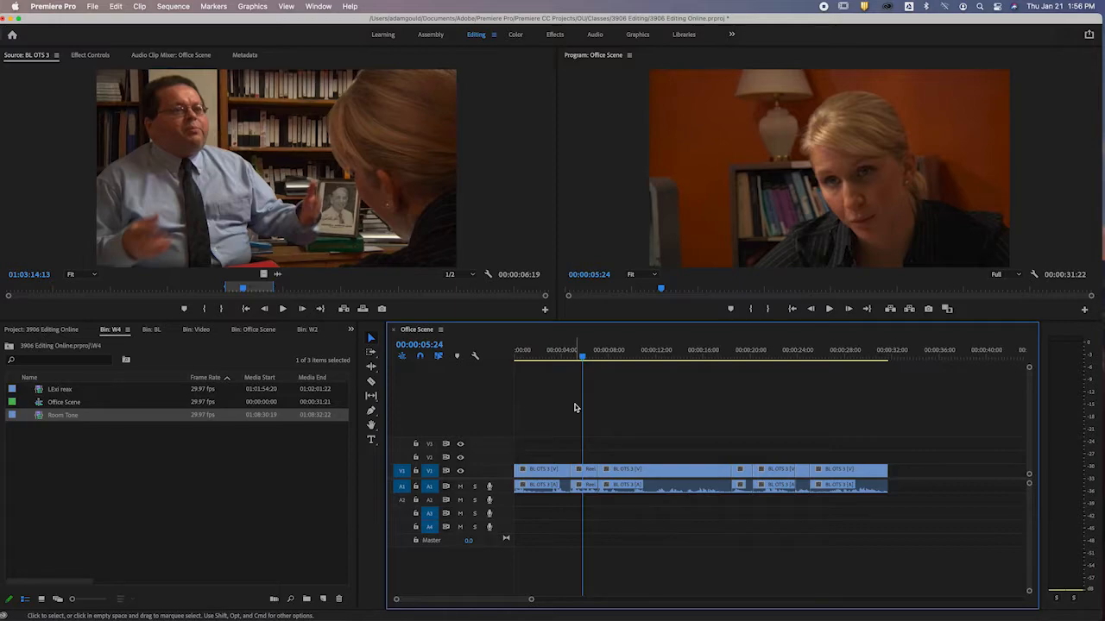
click(439, 358)
click(440, 359)
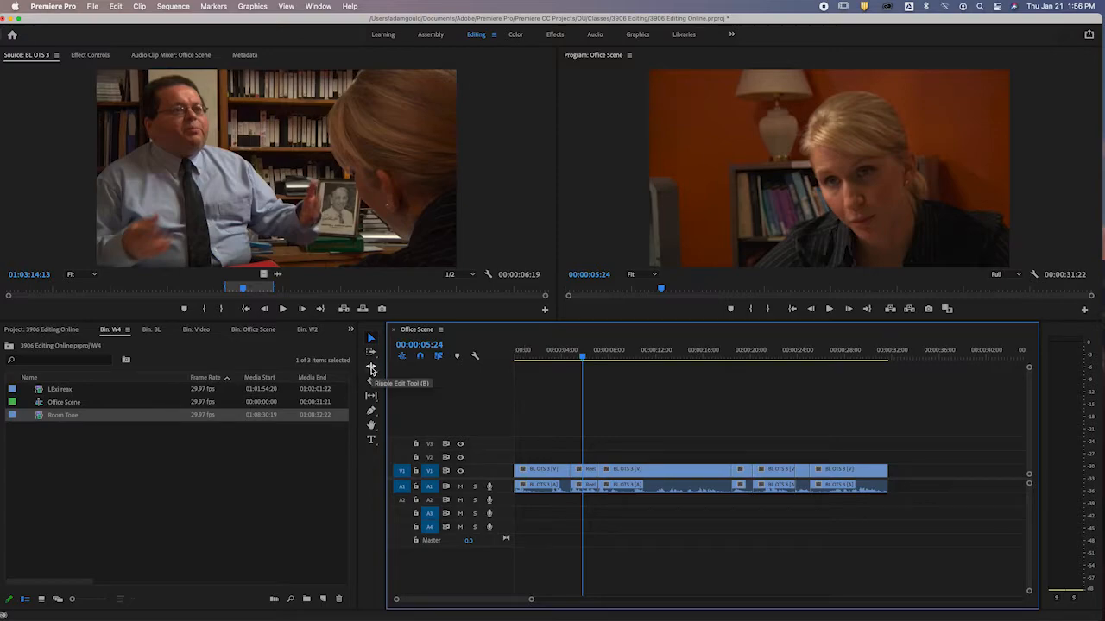
click(371, 369)
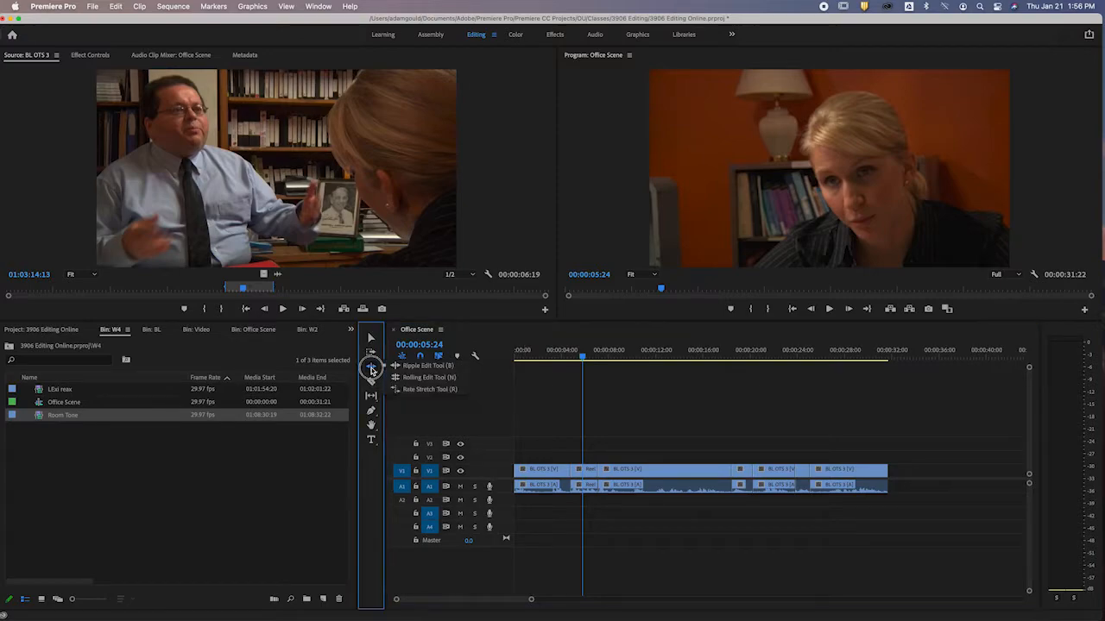
click(436, 378)
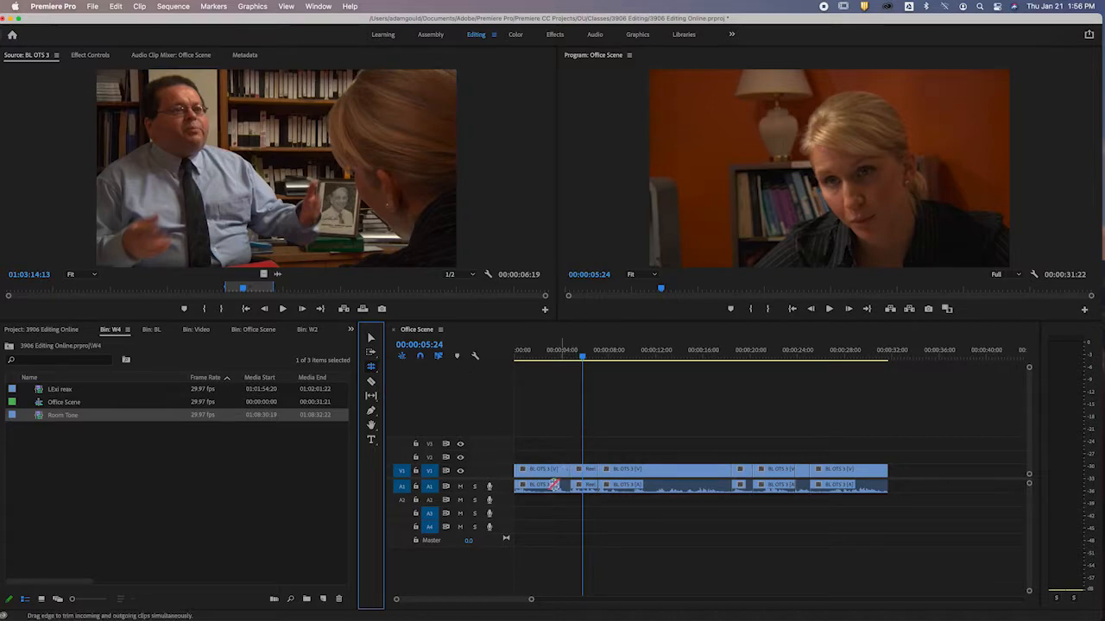
Enlarge the Video 1 and Audio 1 tracks until clip thumbnails and audio waveforms show.
drag(508, 478, 506, 395)
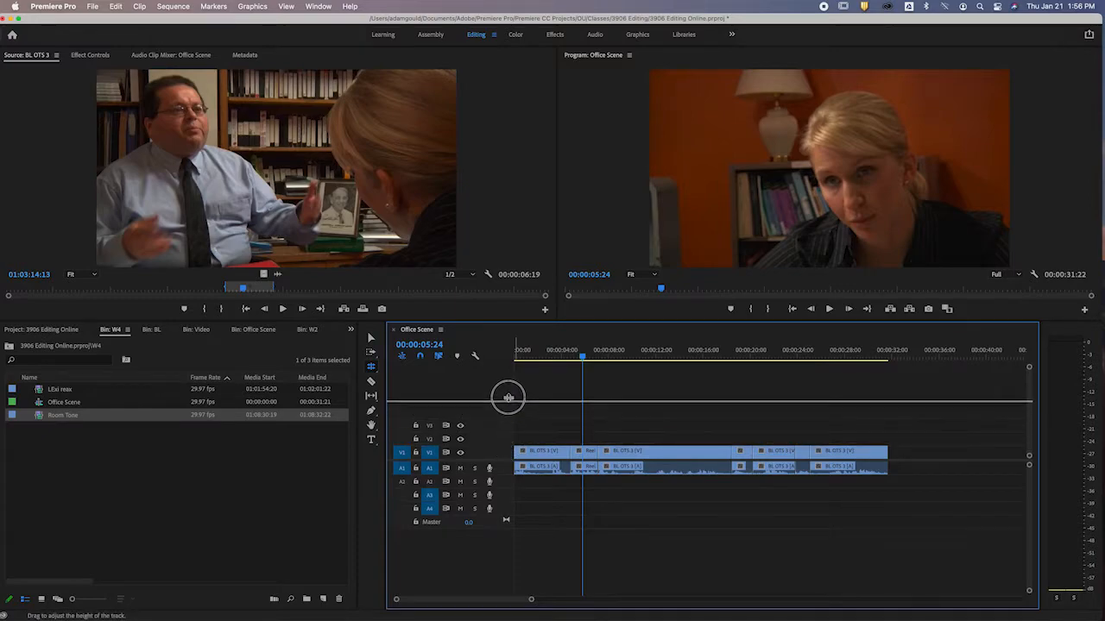
drag(509, 477, 512, 530)
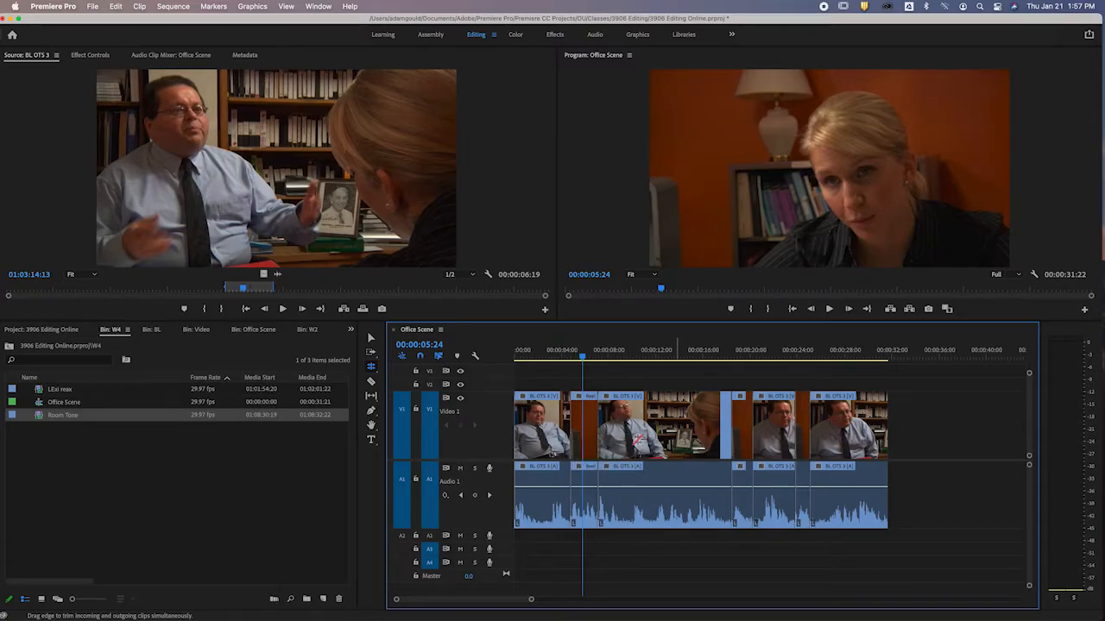
key(=)
key(=)
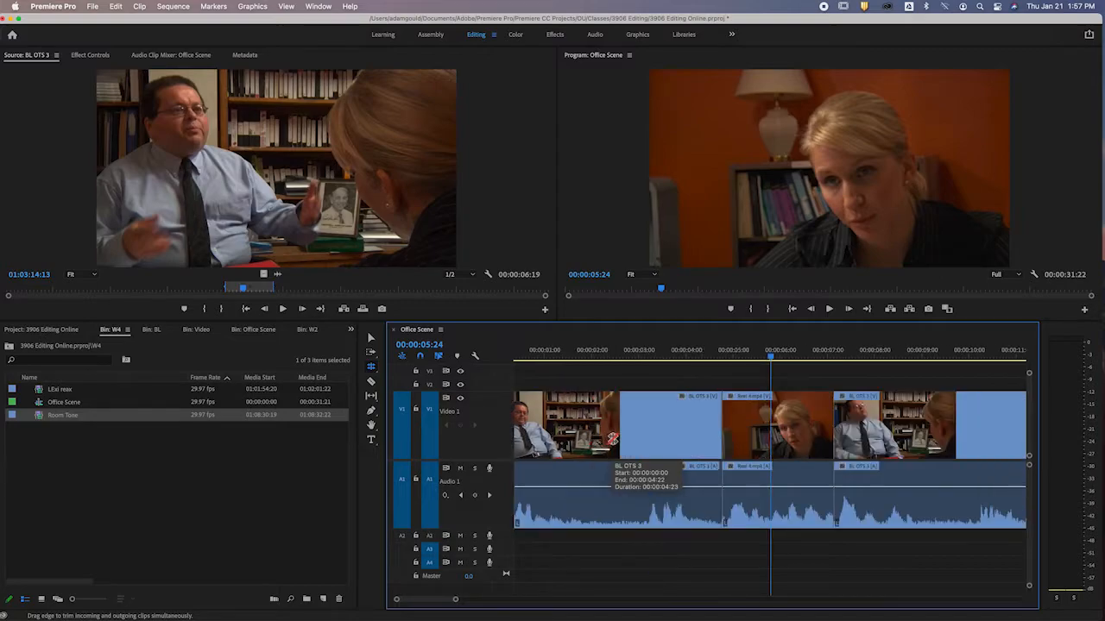
Roll the video cut between BL OTS 3 and Reel 4.mp4 about 21 frames earlier and play across it.
click(720, 424)
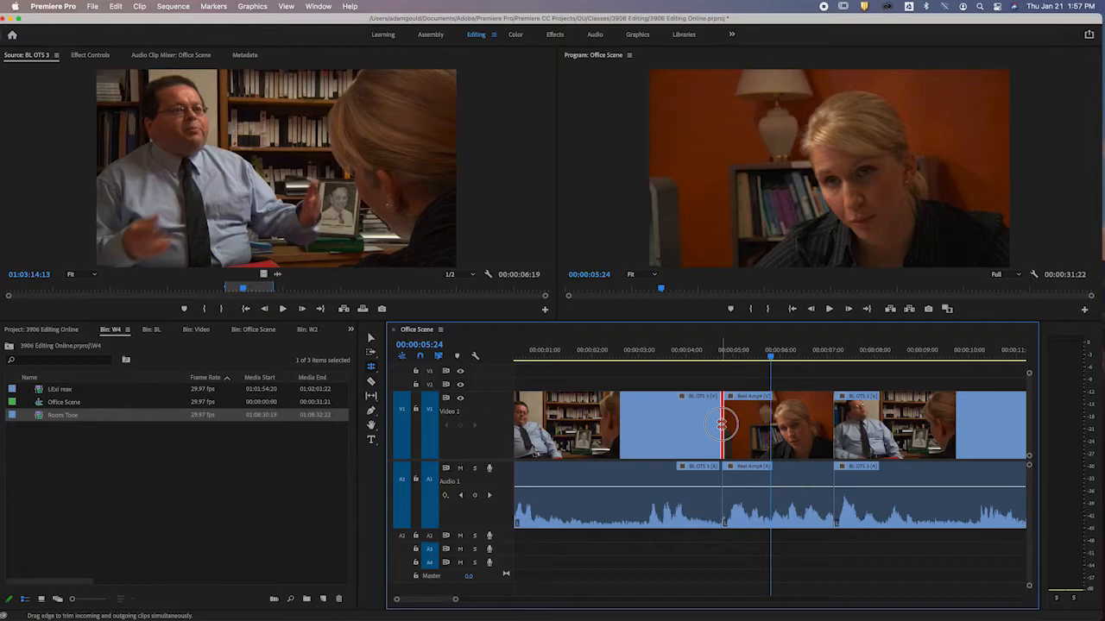
drag(720, 424, 691, 425)
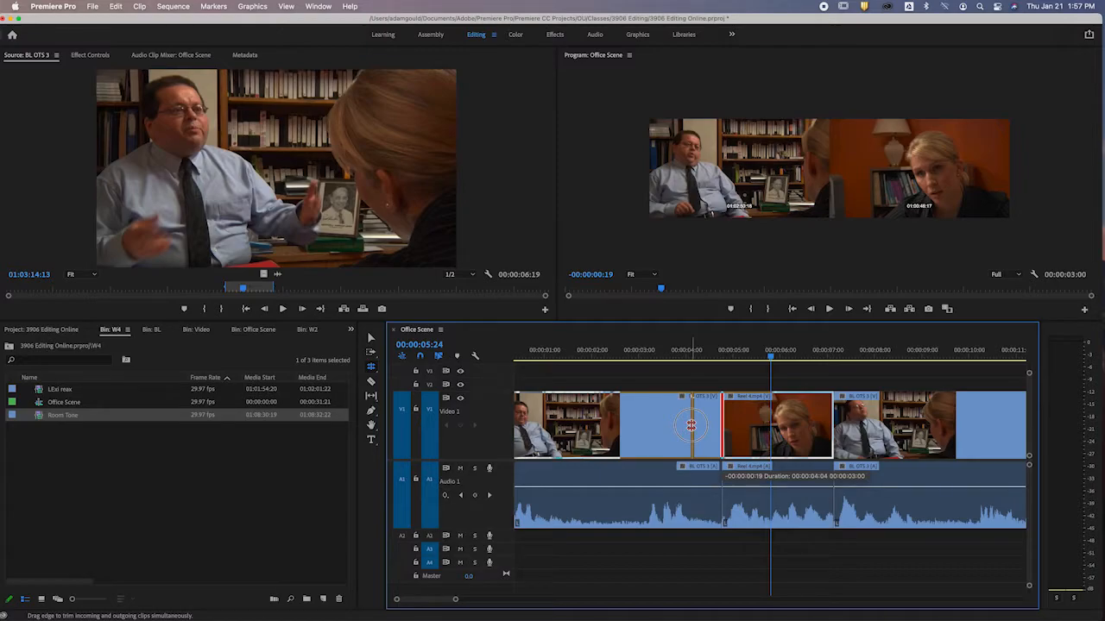
drag(690, 425, 688, 425)
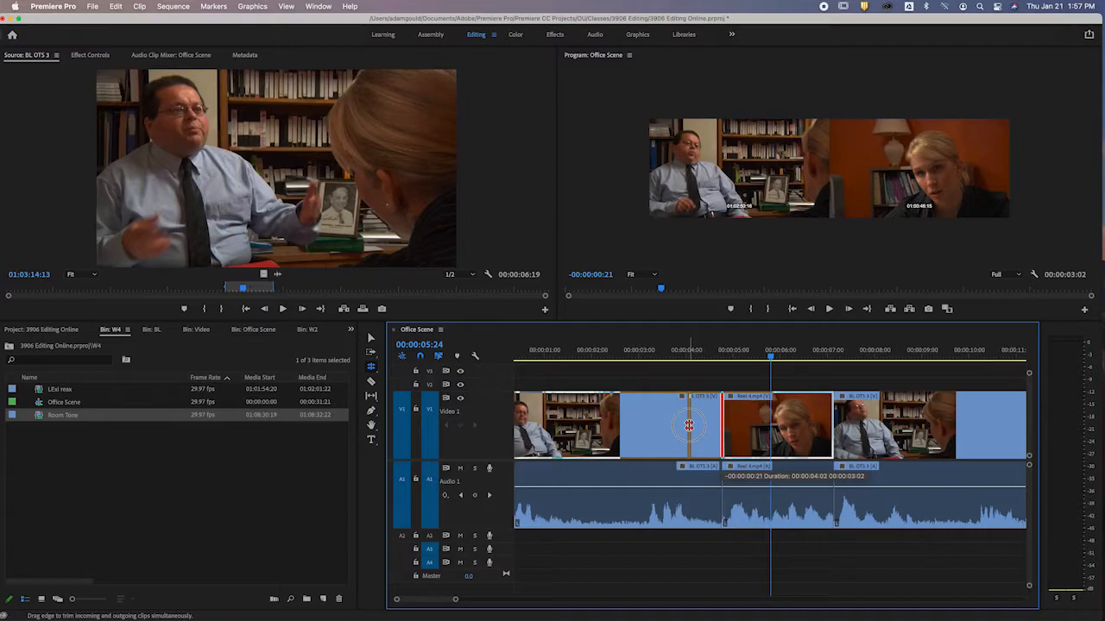
drag(689, 425, 689, 425)
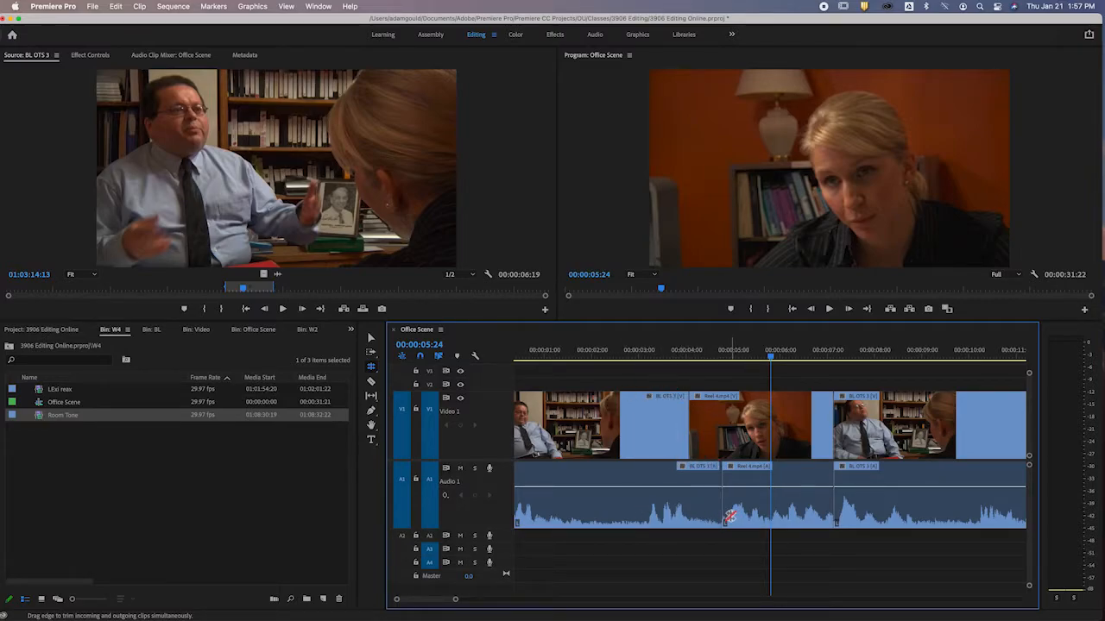
click(626, 351)
key(space)
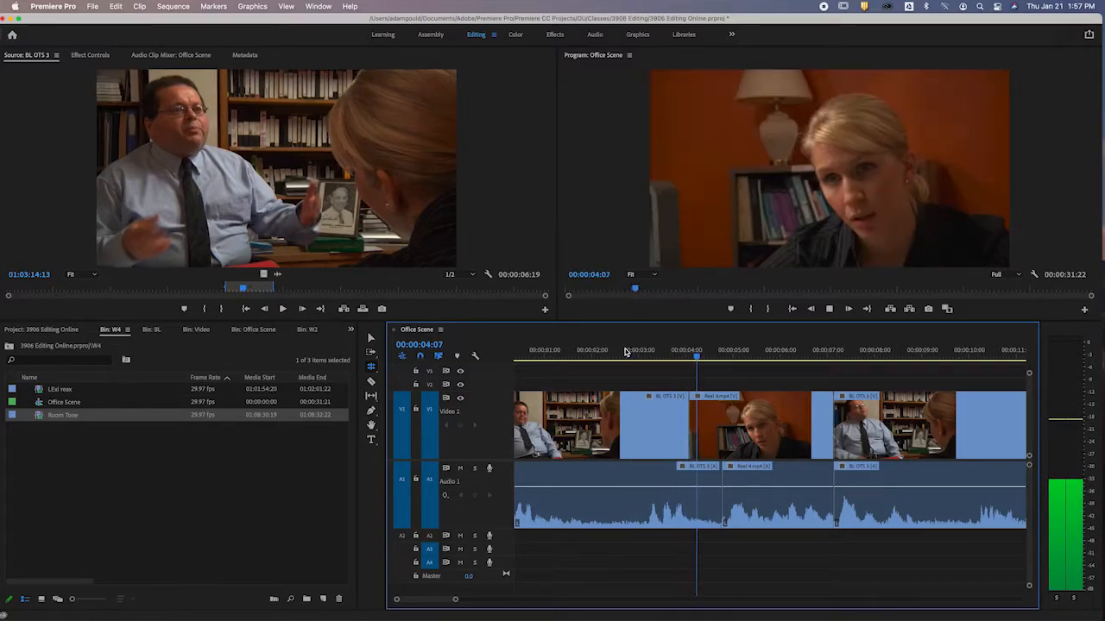
key(space)
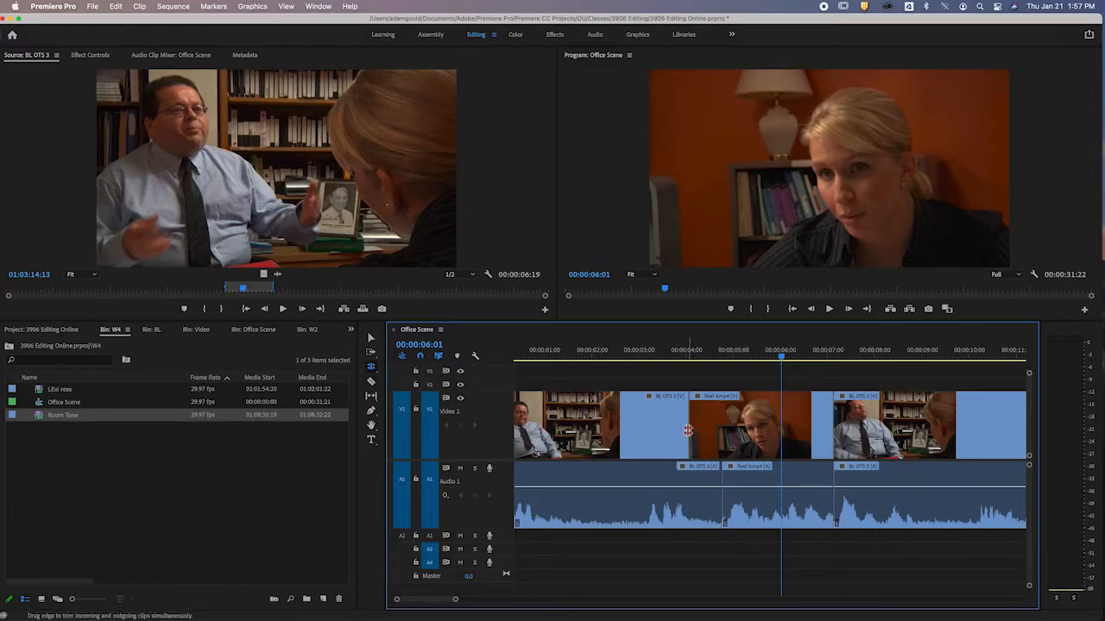
Roll the same video cut further back to about 00:00:03:06 and play the transition from 00:00:02:02.
drag(687, 431, 648, 430)
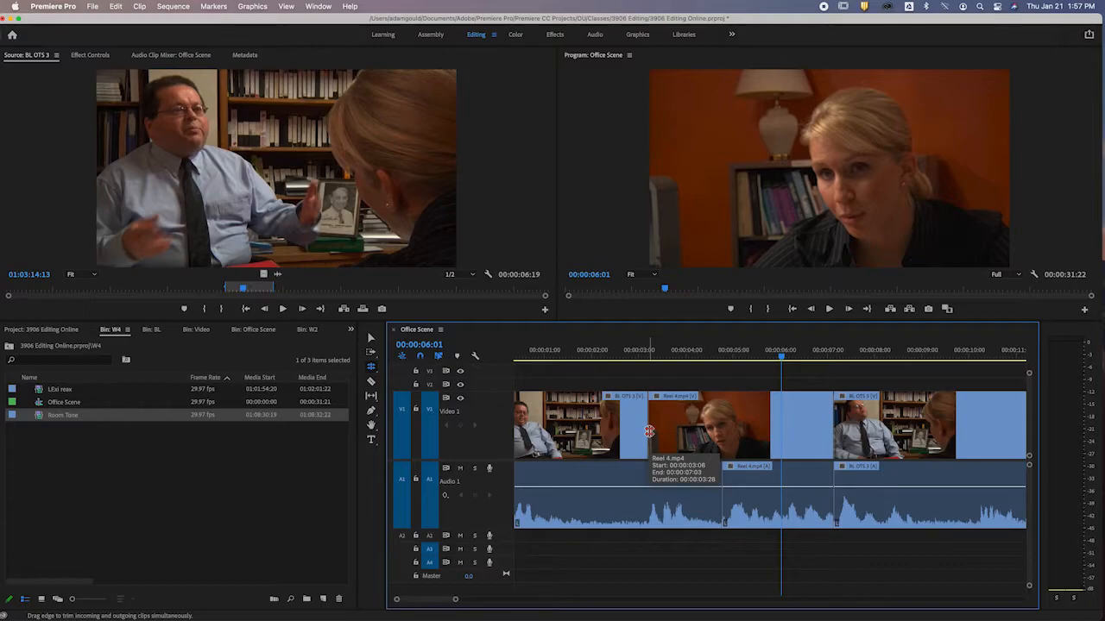
click(594, 353)
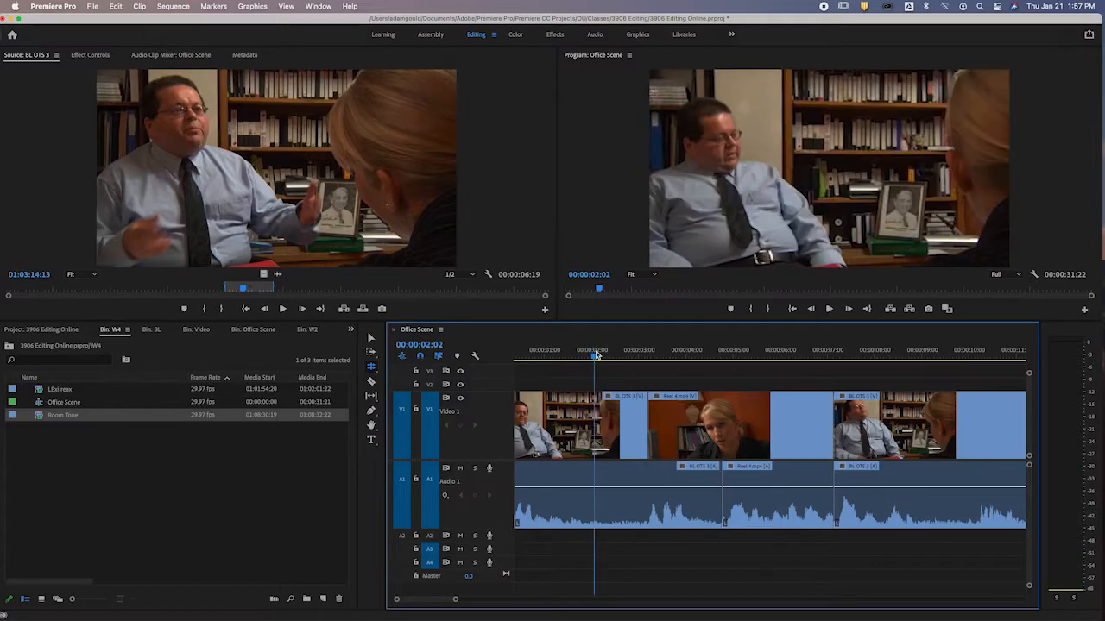
key(space)
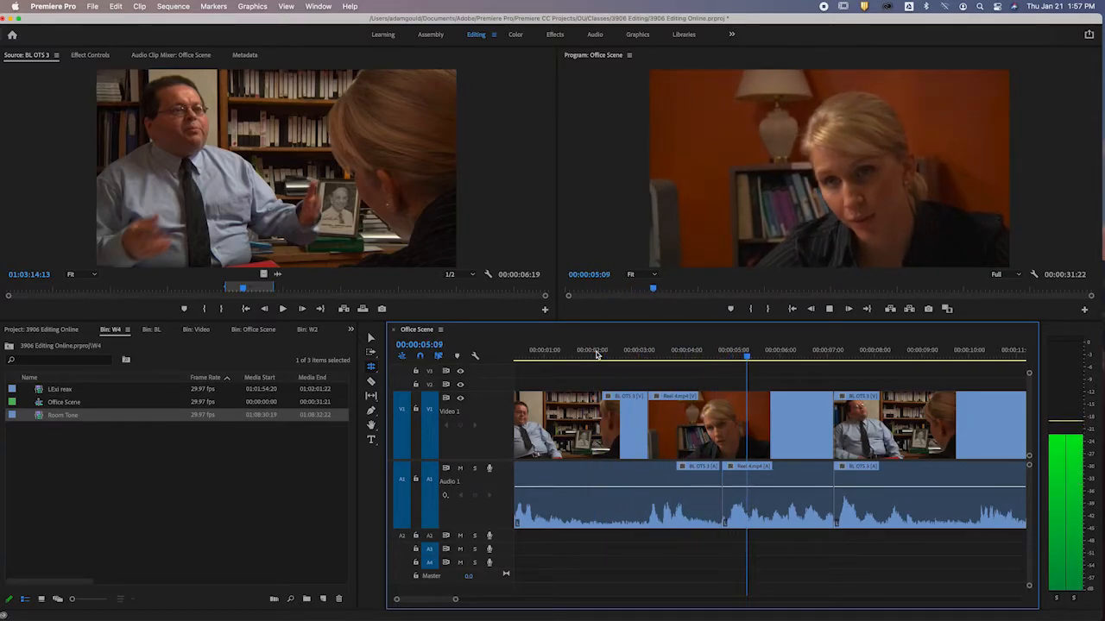
key(space)
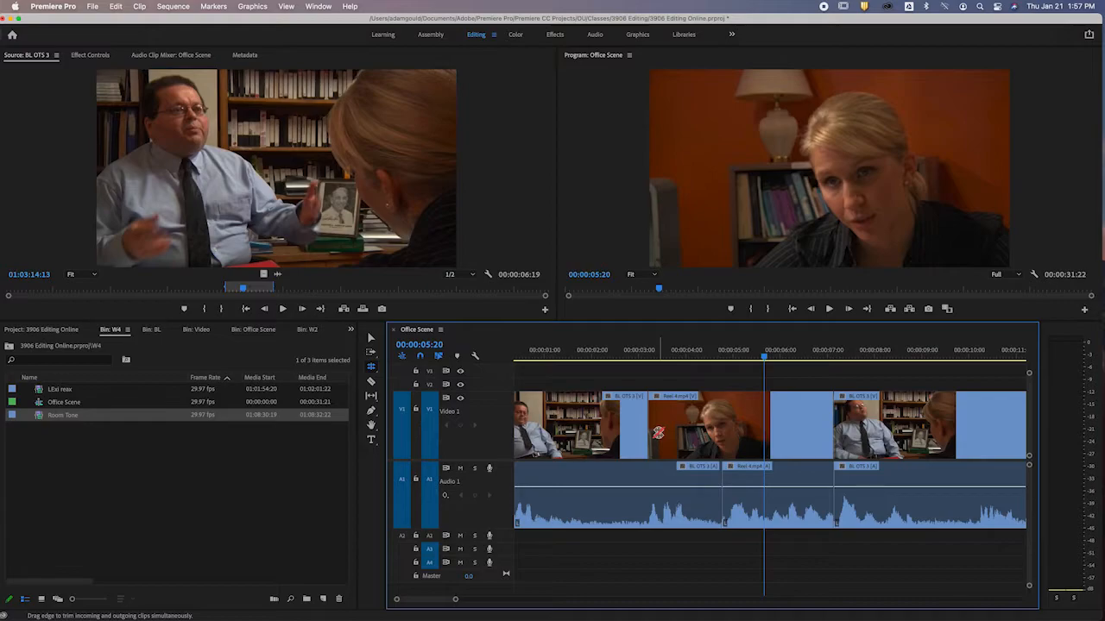
Roll the video cut forward to about 00:00:05:17, play it, and return the cut to line up with the audio cut.
drag(656, 432, 760, 432)
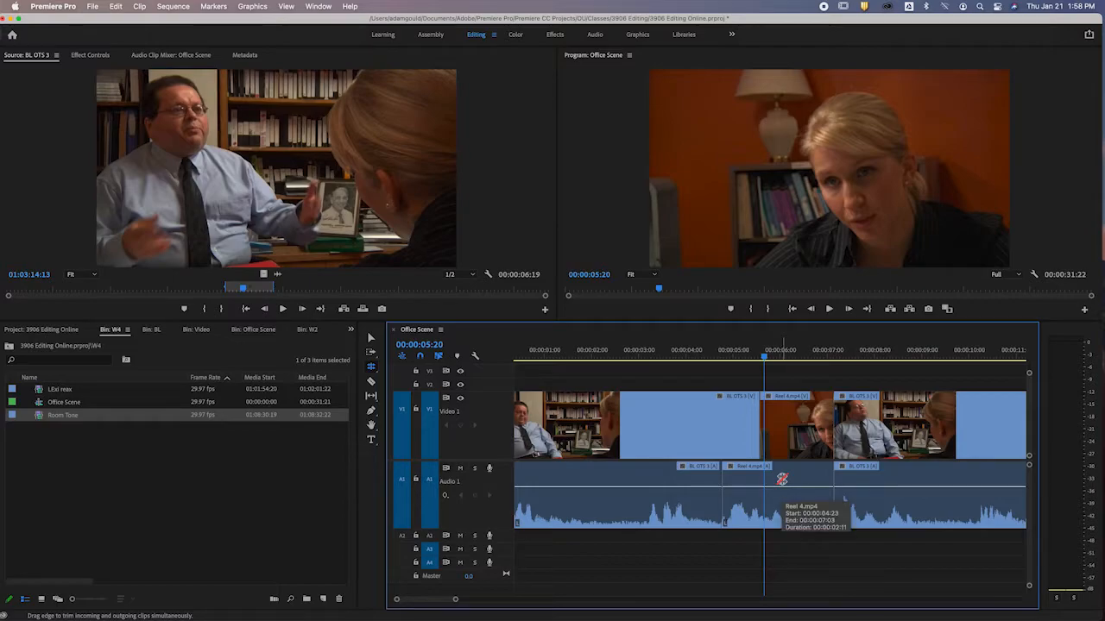
click(700, 353)
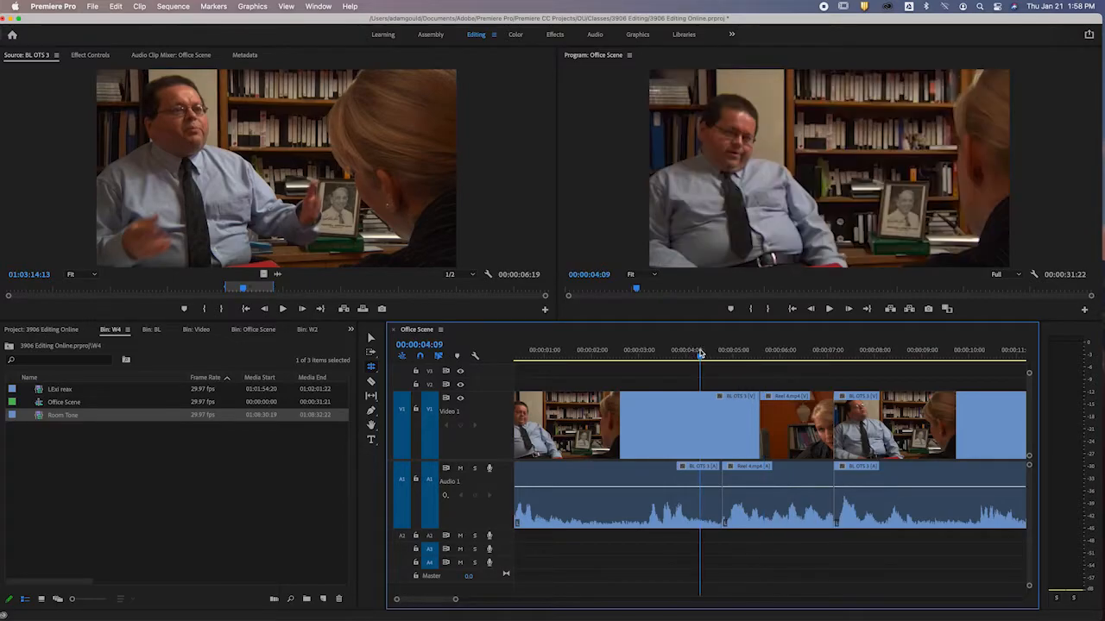
key(space)
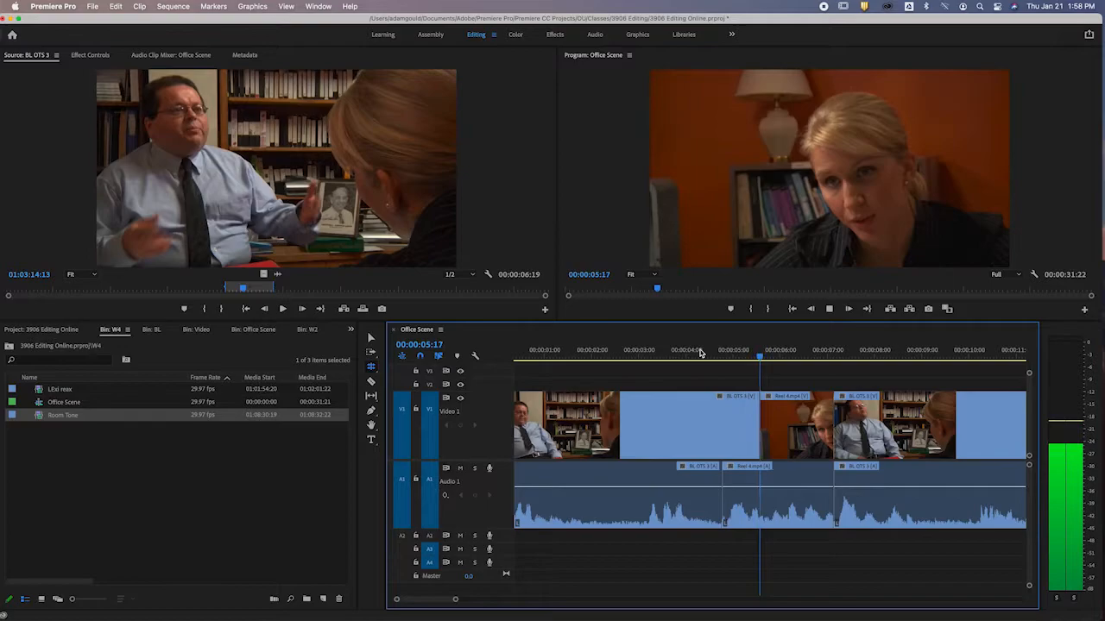
key(space)
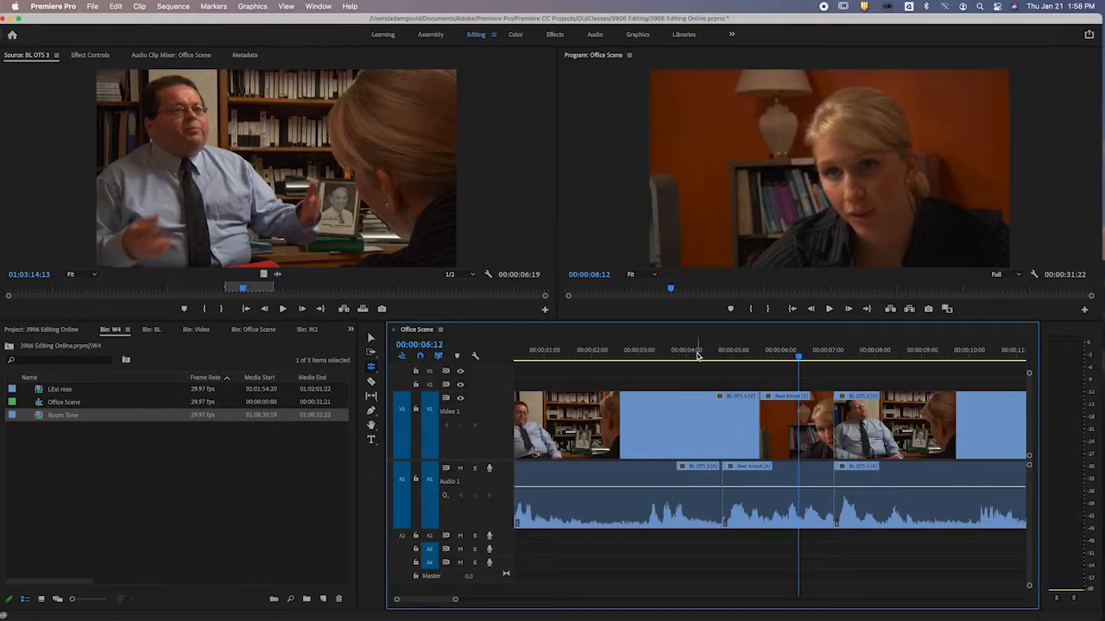
mouse_move(760, 429)
mouse_down()
mouse_move(686, 433)
mouse_move(740, 432)
mouse_up()
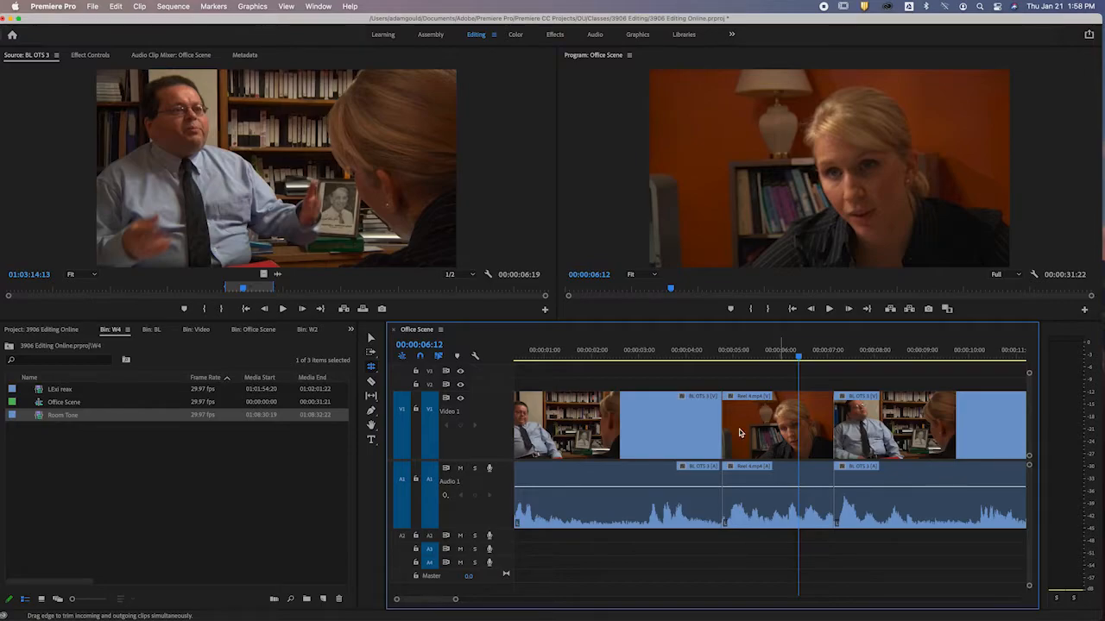
With the Selection tool, move only the Reel 4.mp4 video clip straight up to Video 2 and enlarge that track.
click(775, 356)
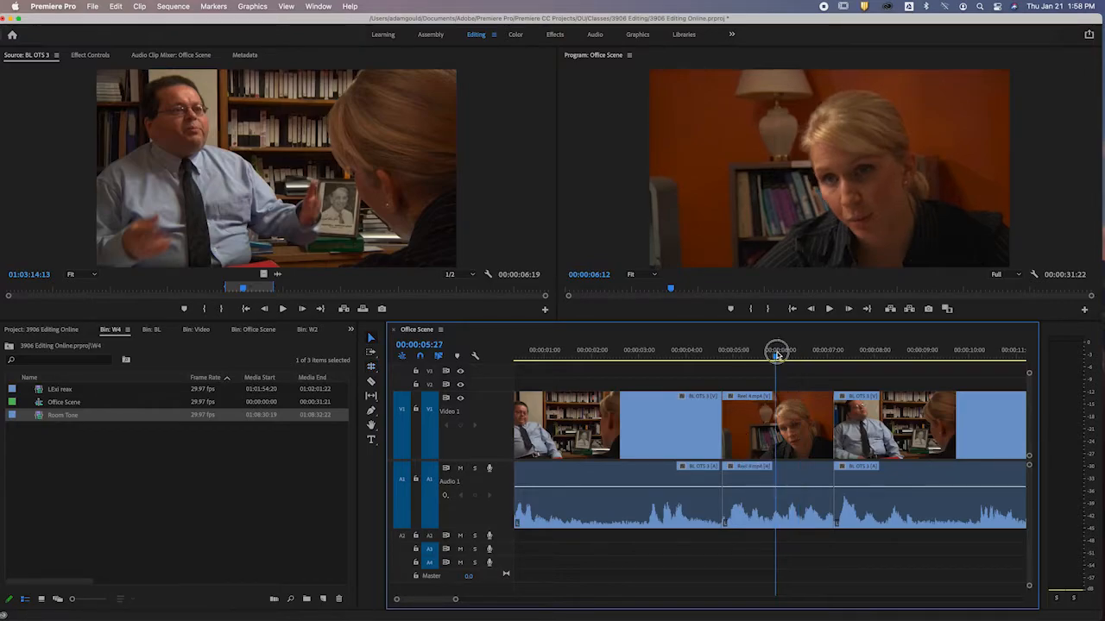
key(minus)
key(minus)
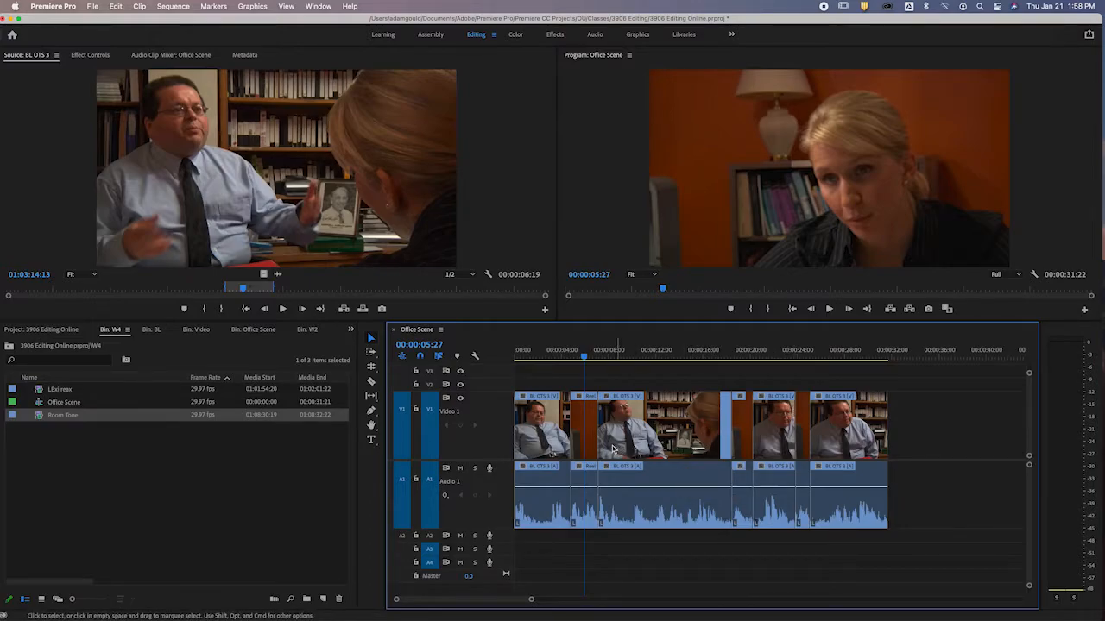
key(super+minus)
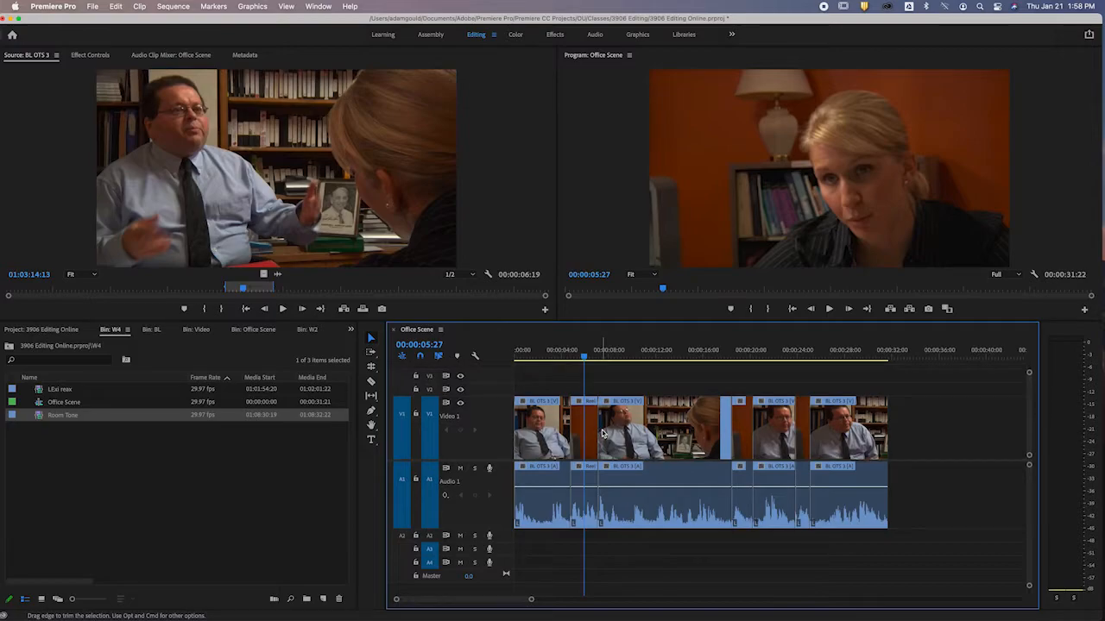
key(super+equal)
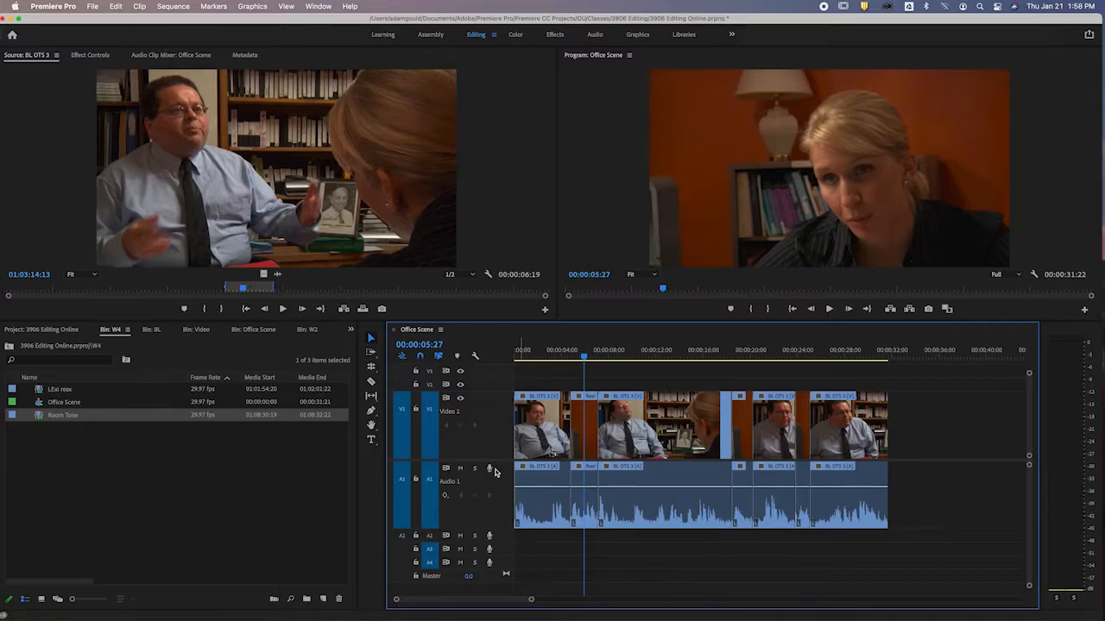
drag(503, 470, 502, 511)
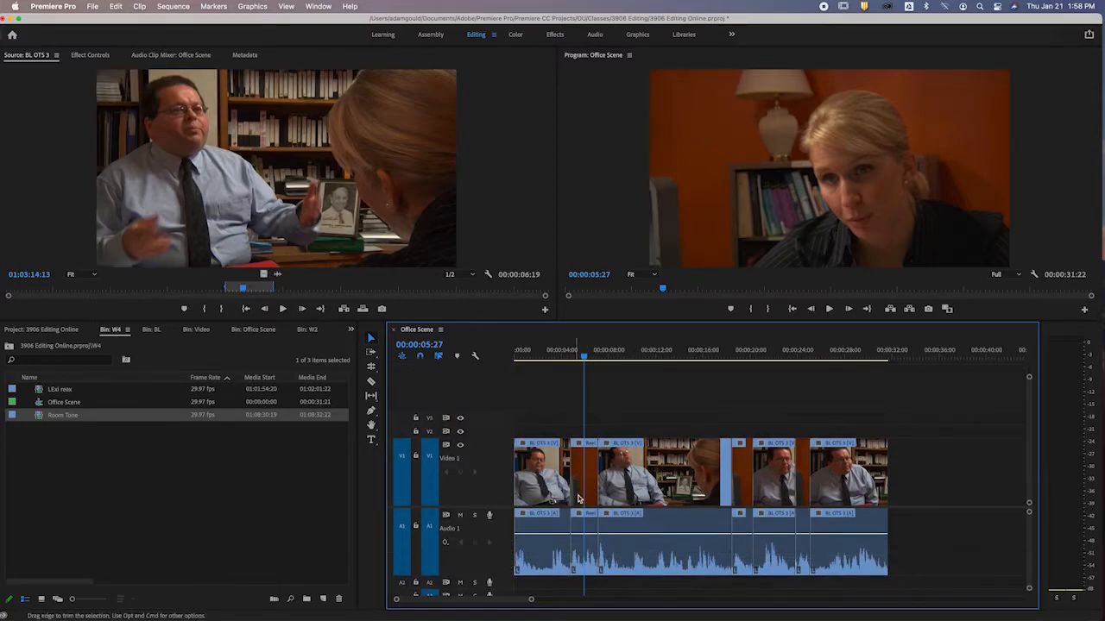
drag(594, 474, 587, 430)
drag(506, 428, 508, 383)
click(622, 417)
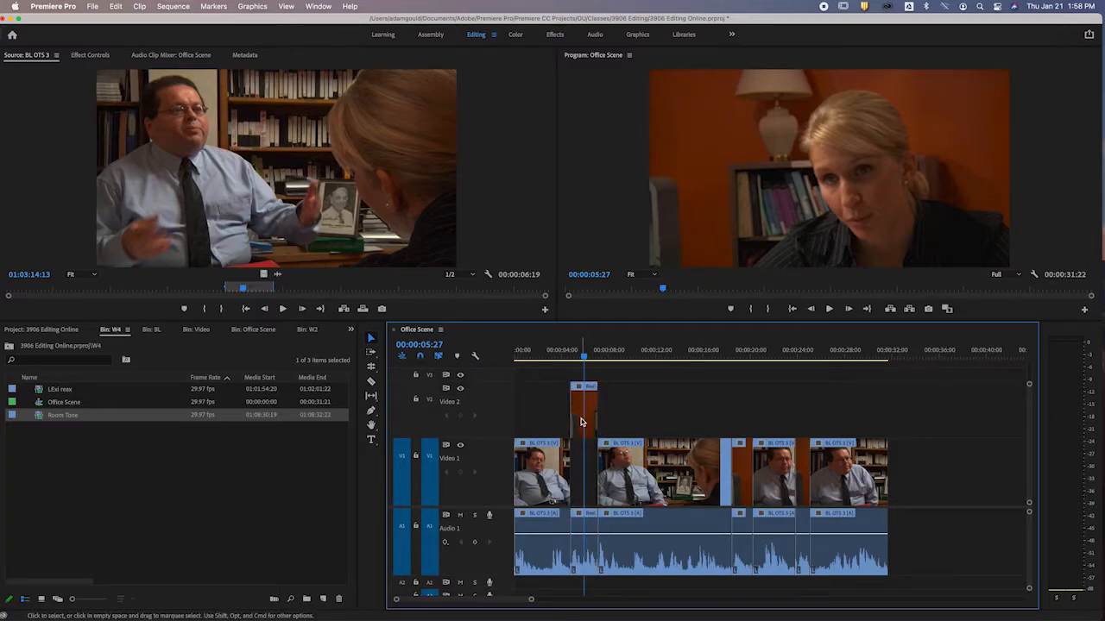
Extend both ends of the Video 2 clip to span about 00:00:02 to 00:00:11, and play from near the sequence start.
drag(570, 414, 644, 413)
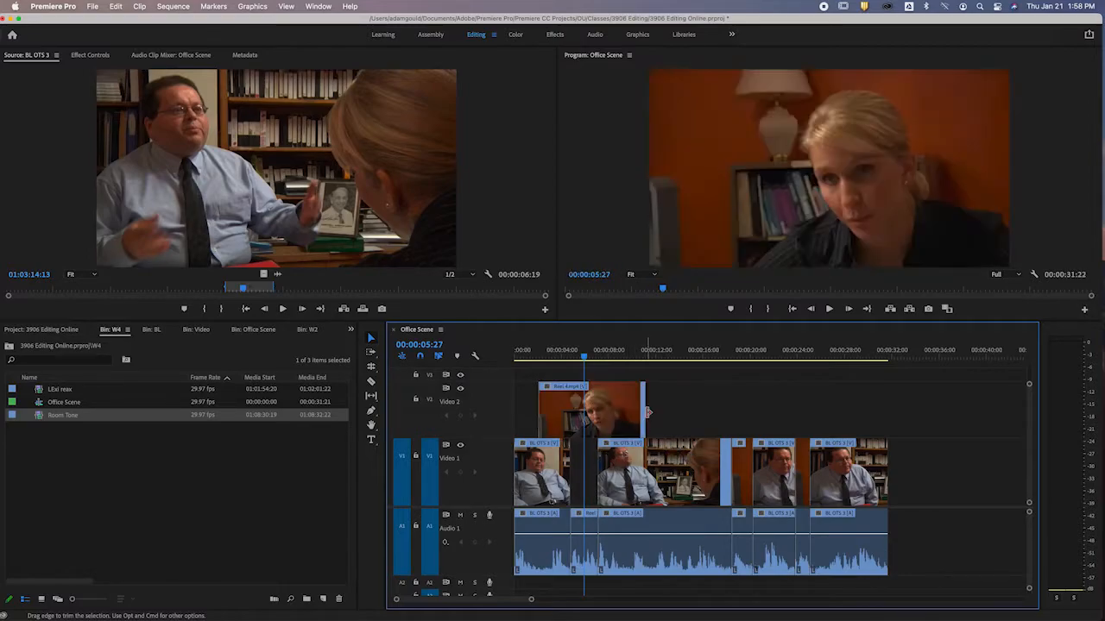
click(521, 356)
key(space)
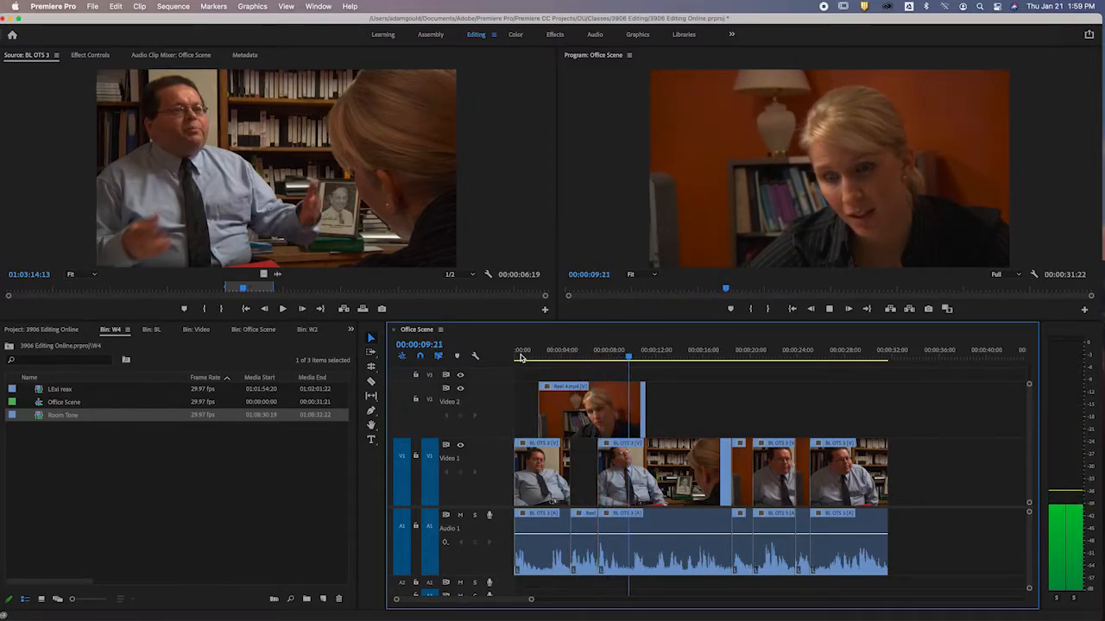
Stop playback at 00:00:09:25, trim the Video 2 clip's end to the playhead and its start to about 00:00:03.
key(space)
drag(640, 410, 629, 411)
drag(539, 412, 550, 412)
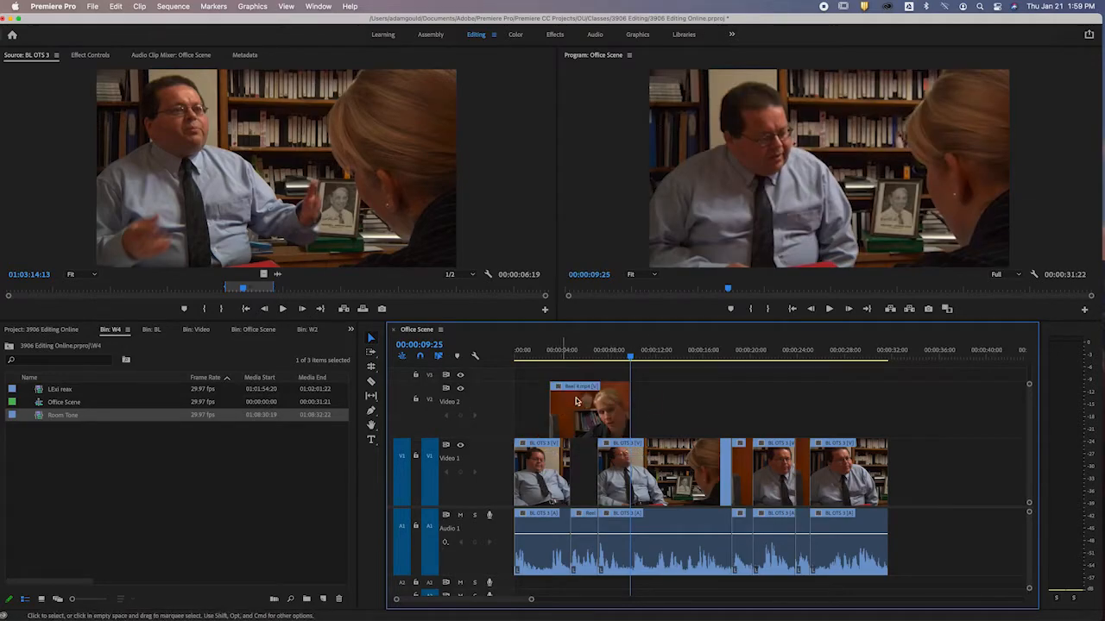
Slip the Reel 4.mp4 clip's content on Video 2 with the Slip tool and move the playhead to 00:00:02:10.
click(579, 353)
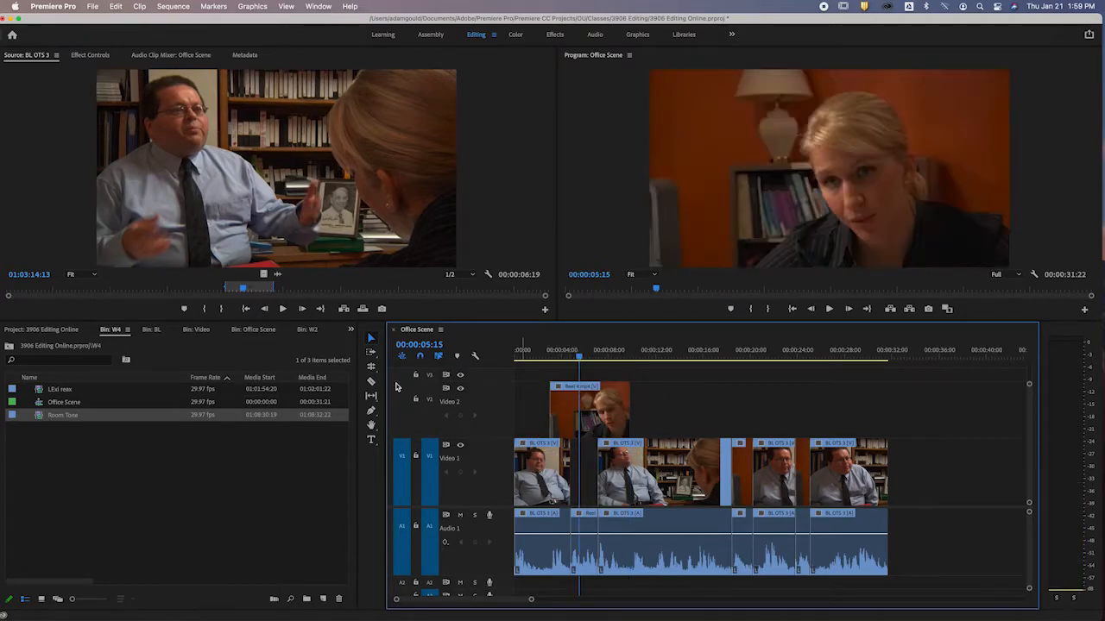
click(371, 396)
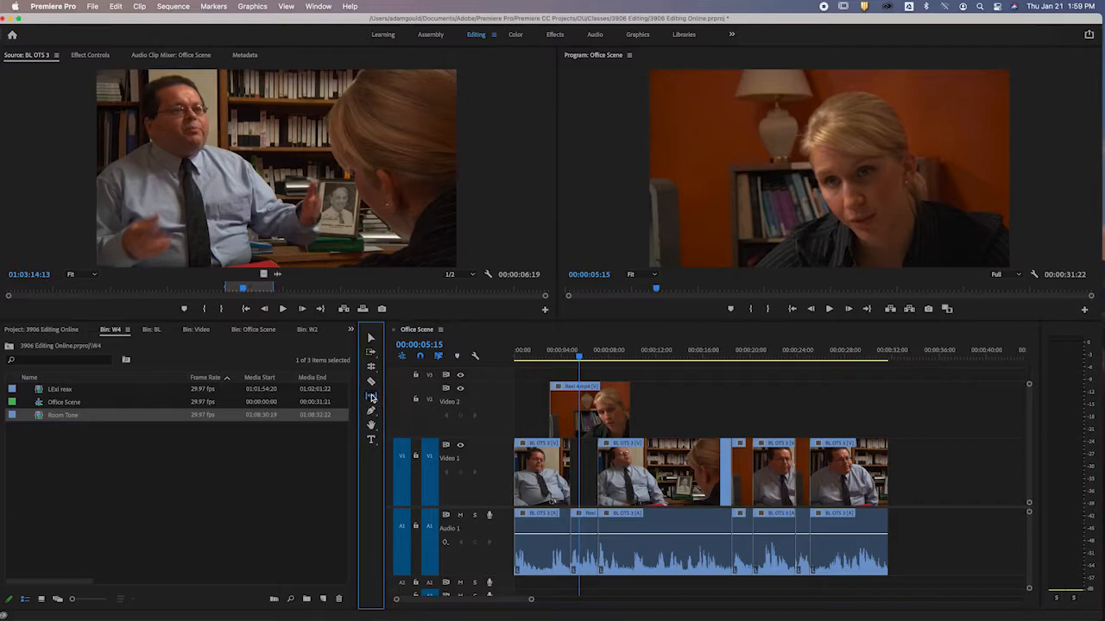
click(590, 416)
click(688, 395)
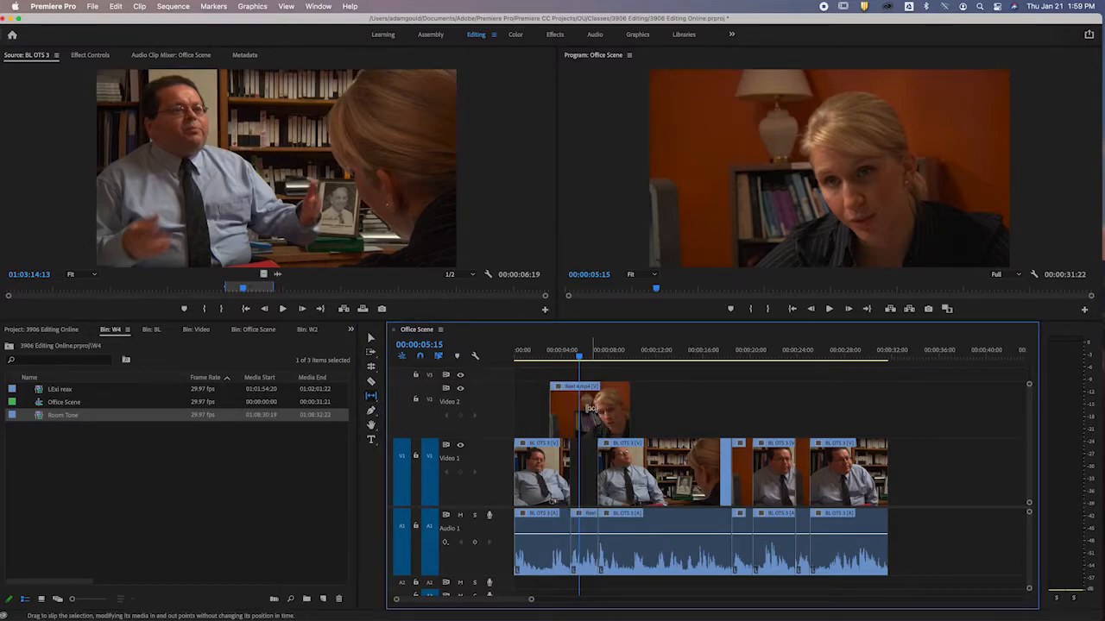
click(596, 411)
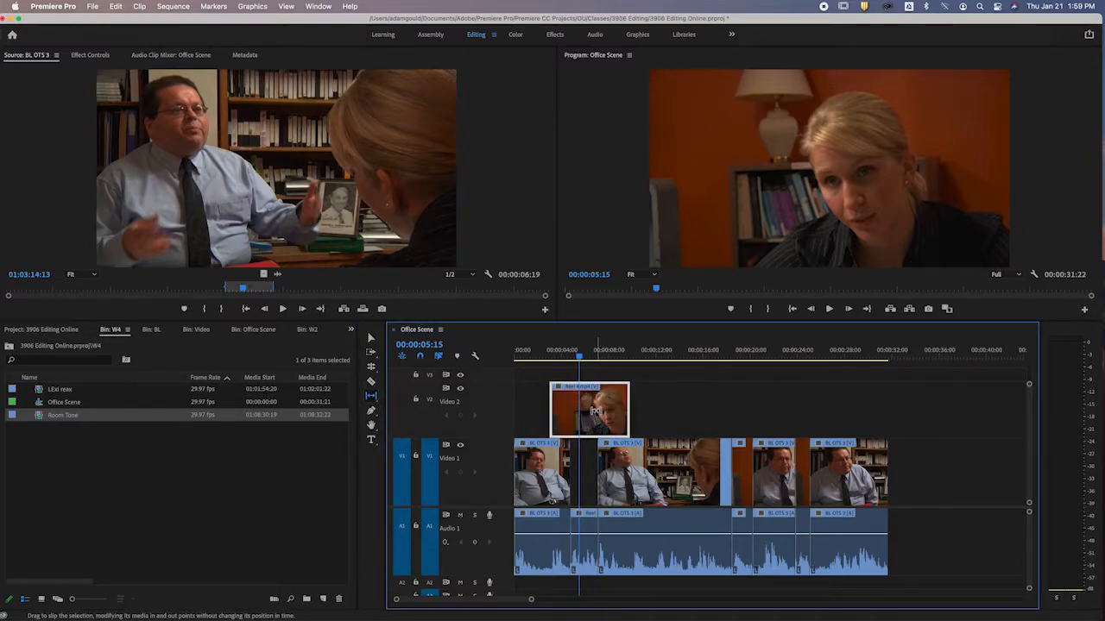
click(662, 409)
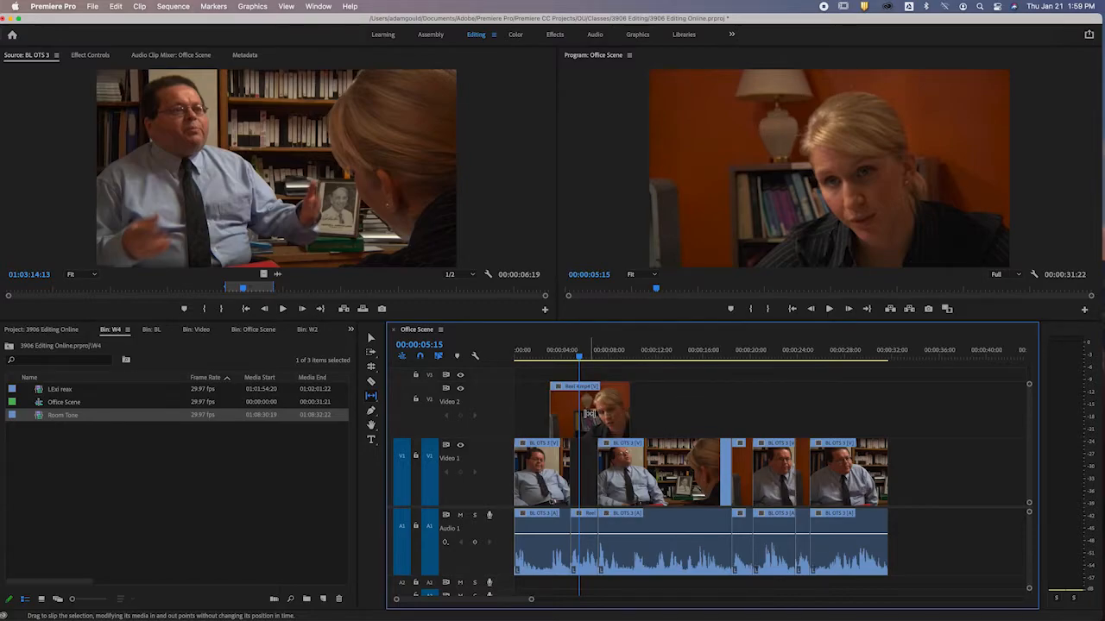
mouse_move(586, 414)
mouse_down()
mouse_move(612, 403)
mouse_move(595, 399)
mouse_up()
click(542, 354)
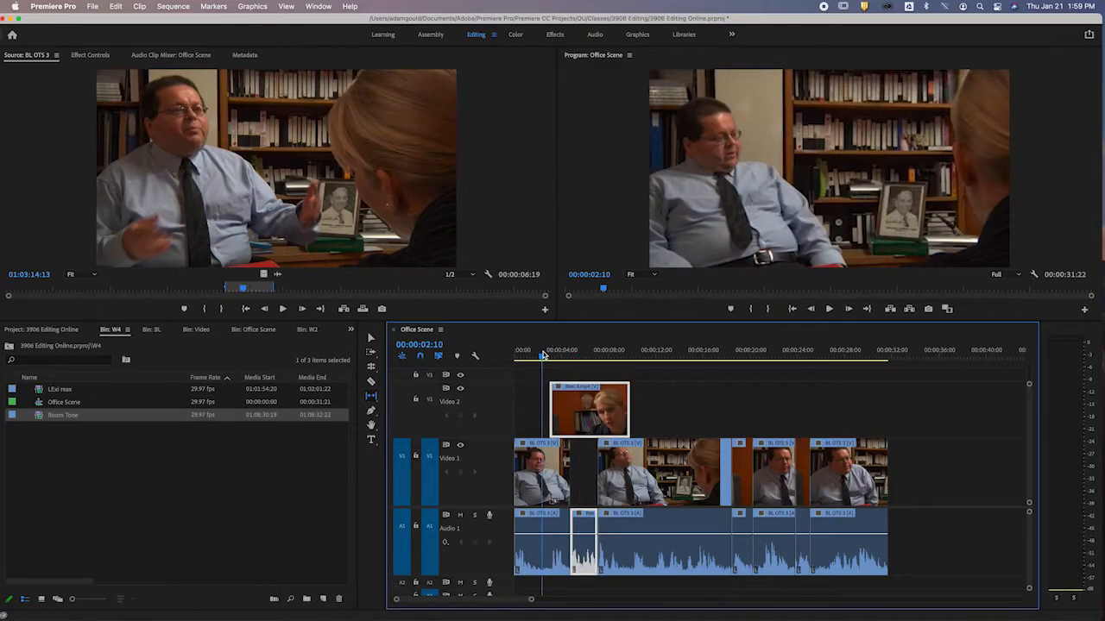
Undo the slip and the earlier Video 2 edits until the Reel 4.mp4 video clip is back on Video 1.
key(super+z)
key(super+z)
key(super+z)
key(super+z)
key(super+z)
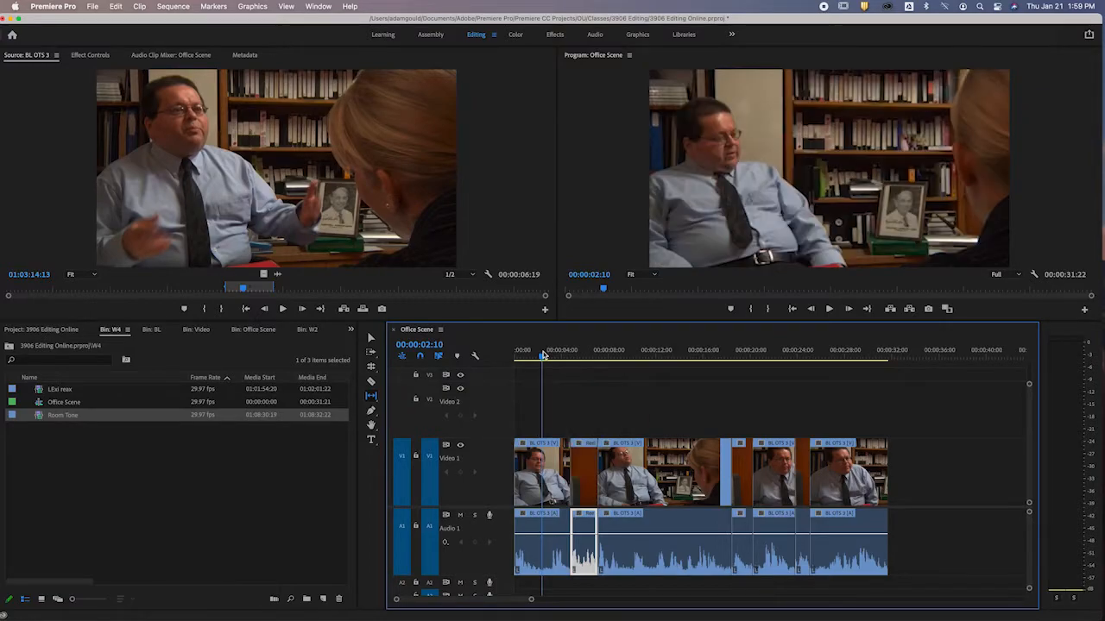
Switch to the Selection tool, open LExi reax in the Source Monitor and set its display mode to Audio Waveform.
key(v)
double_click(40, 391)
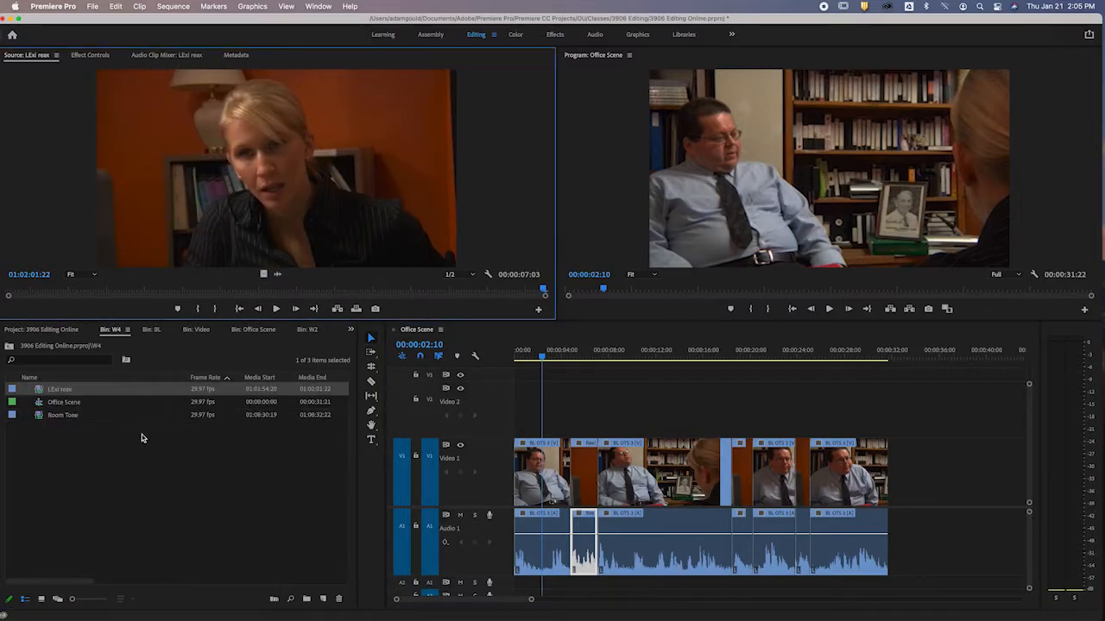
right_click(277, 175)
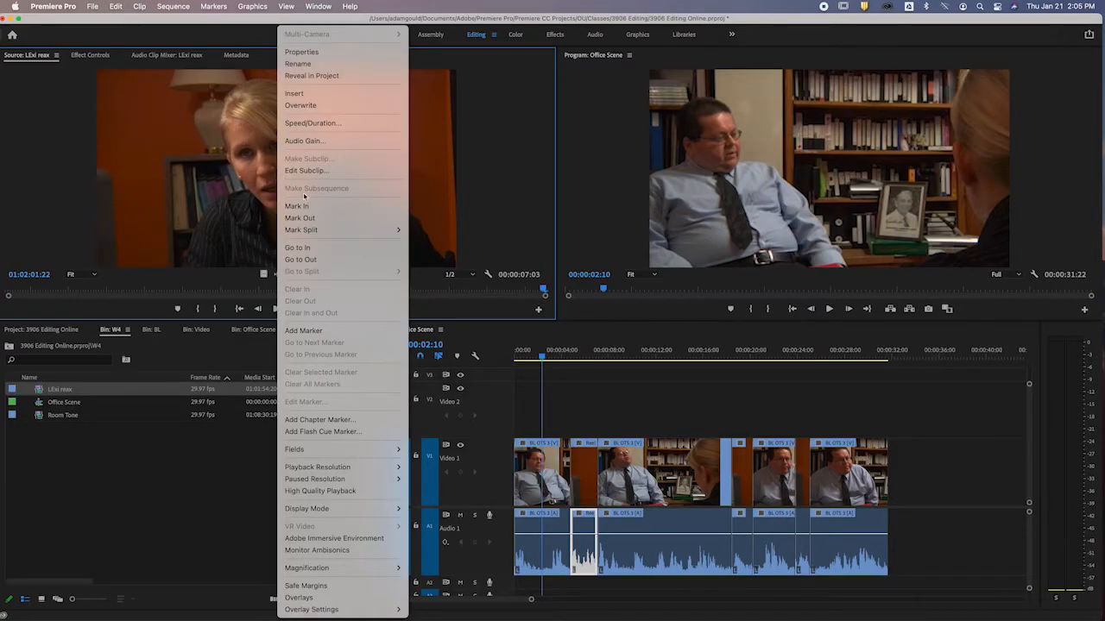
mouse_move(353, 514)
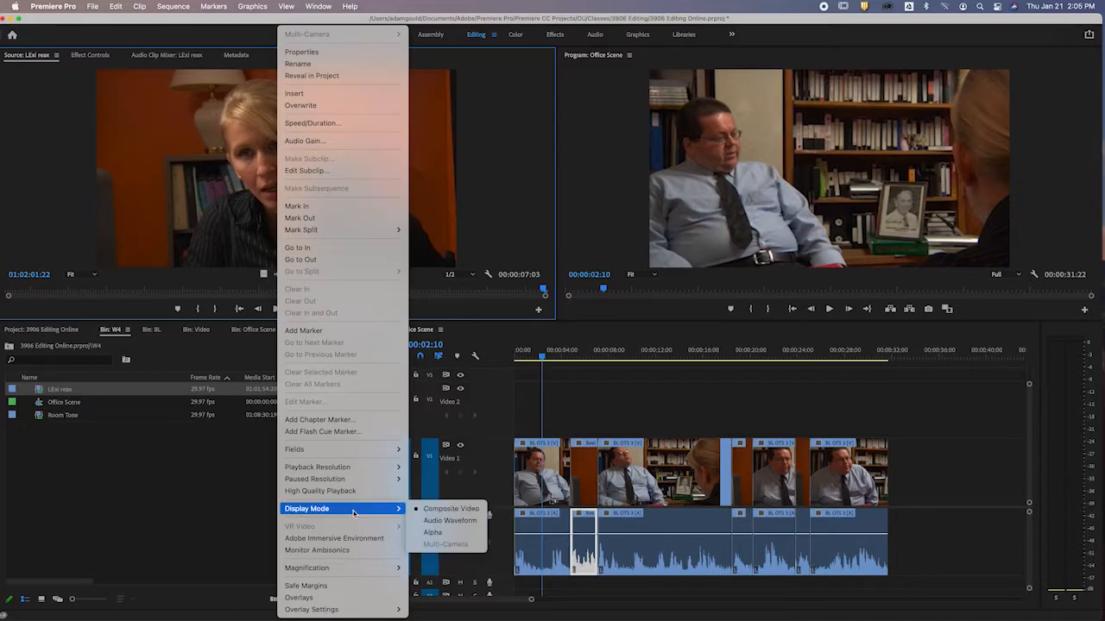
click(460, 521)
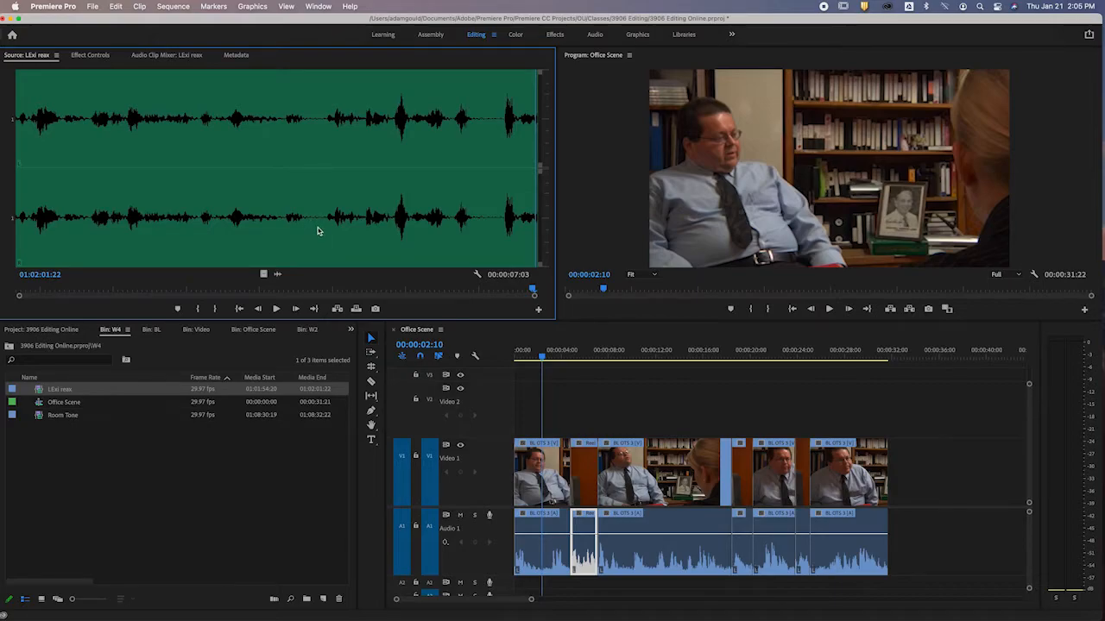
Scrub the LExi reax waveform through its quiet passages to 01:02:01:07 and set the display mode to Composite Video.
click(314, 290)
drag(313, 290, 319, 291)
click(484, 291)
drag(479, 292, 498, 292)
right_click(268, 151)
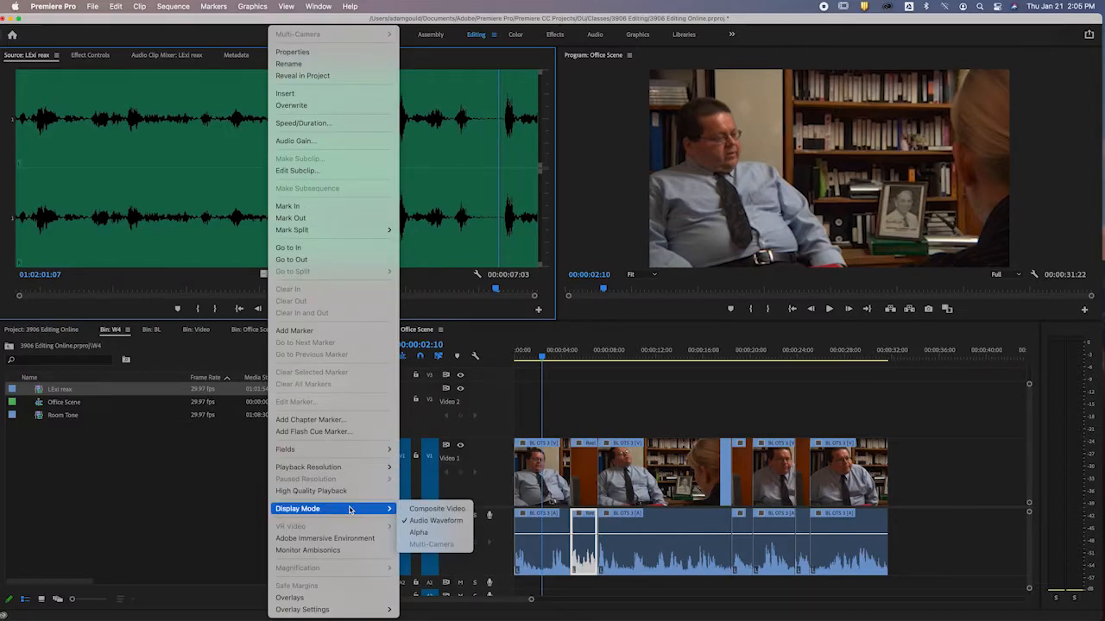
click(458, 511)
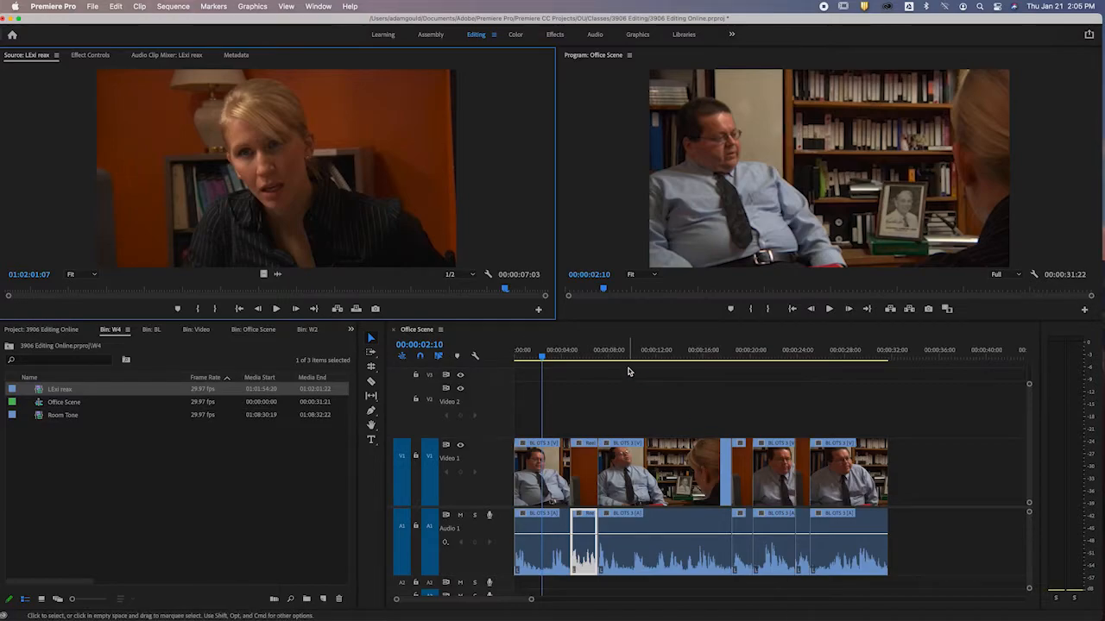
Play the sequence from about 00:00:17:17, raise the volume, replay the section and stop at 00:00:19:23.
click(730, 357)
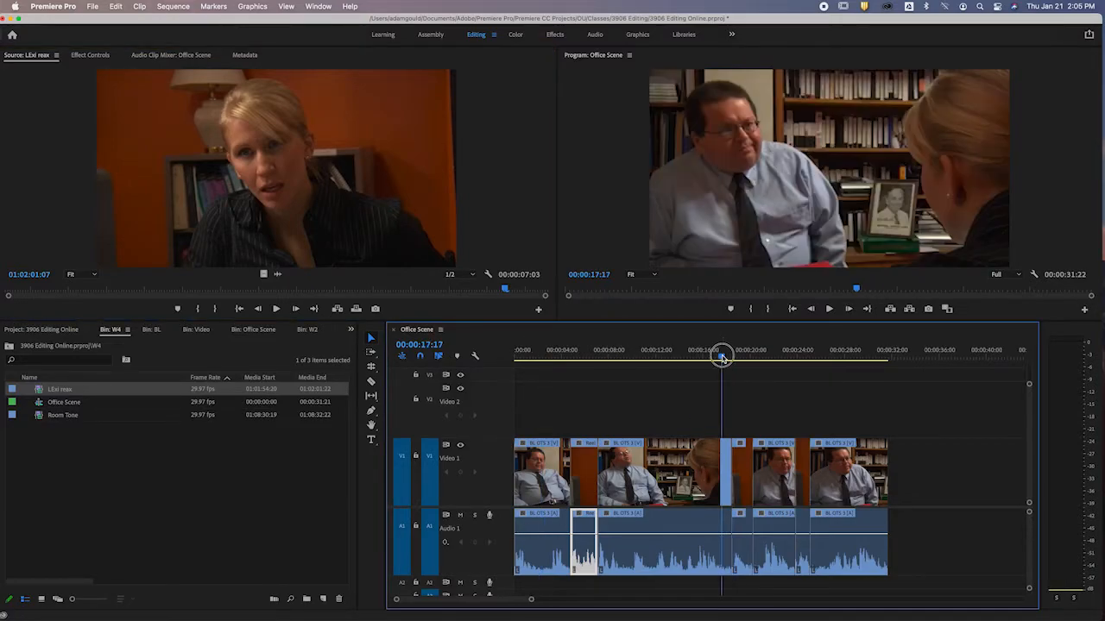
key(space)
key(XF86AudioRaiseVolume)
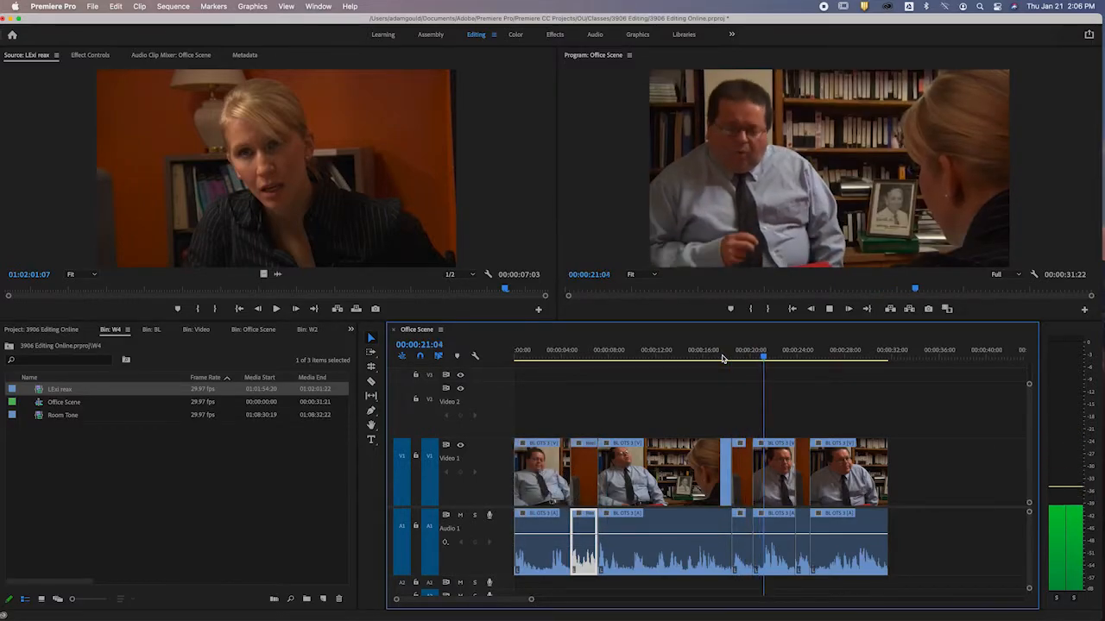
click(725, 358)
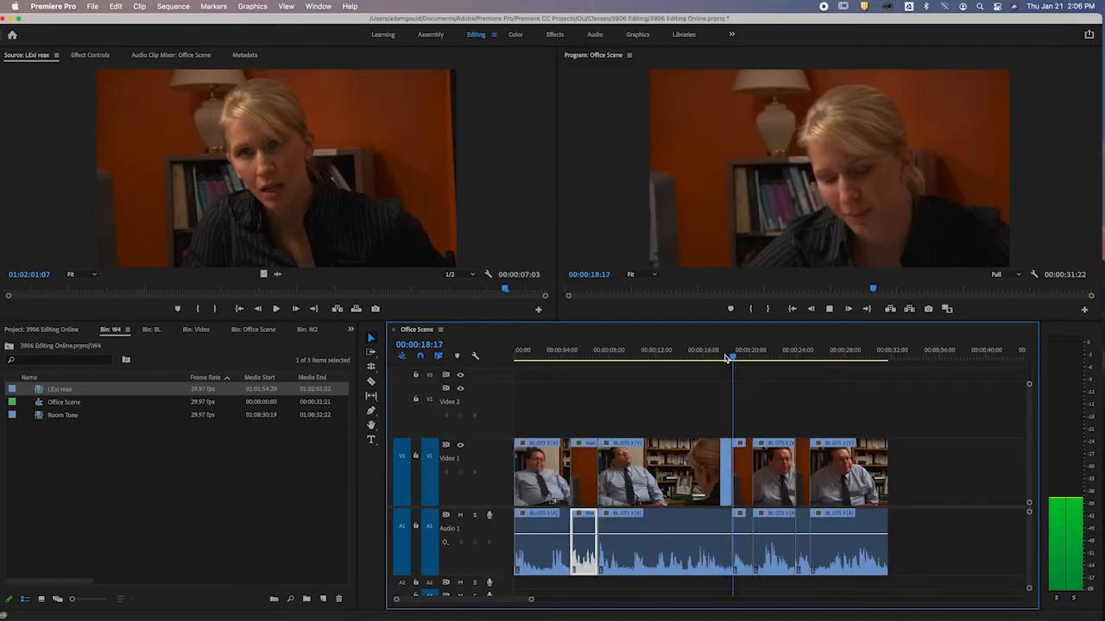
key(XF86AudioRaiseVolume)
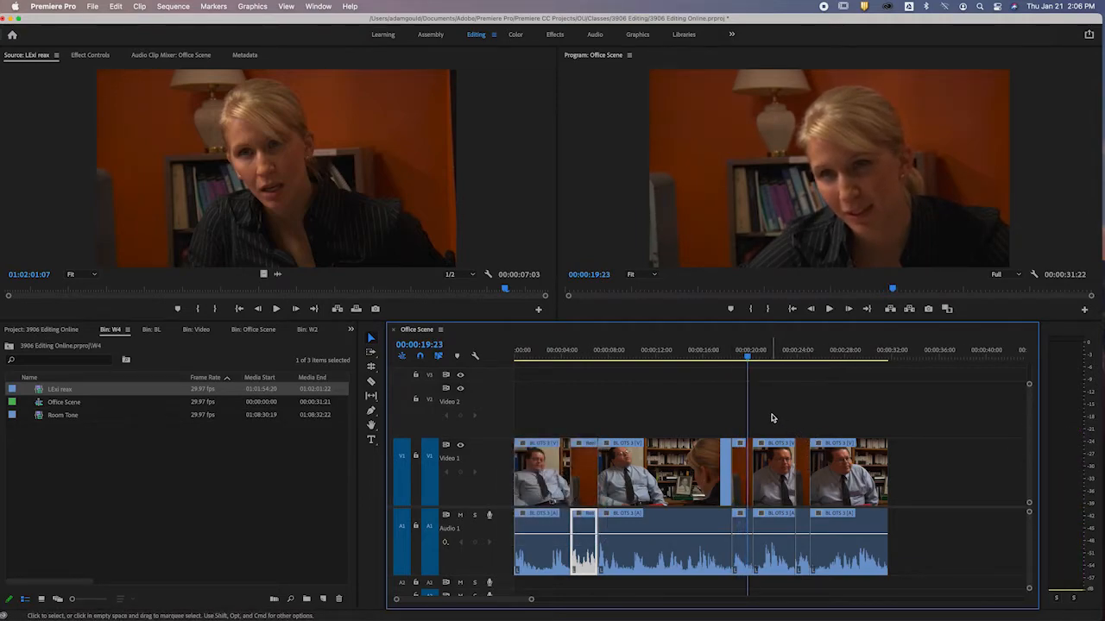
Move all clips after the second Reel 4.mp4 clip about 4 seconds later and extend that clip's video end to about 00:00:23:15.
drag(773, 419, 868, 537)
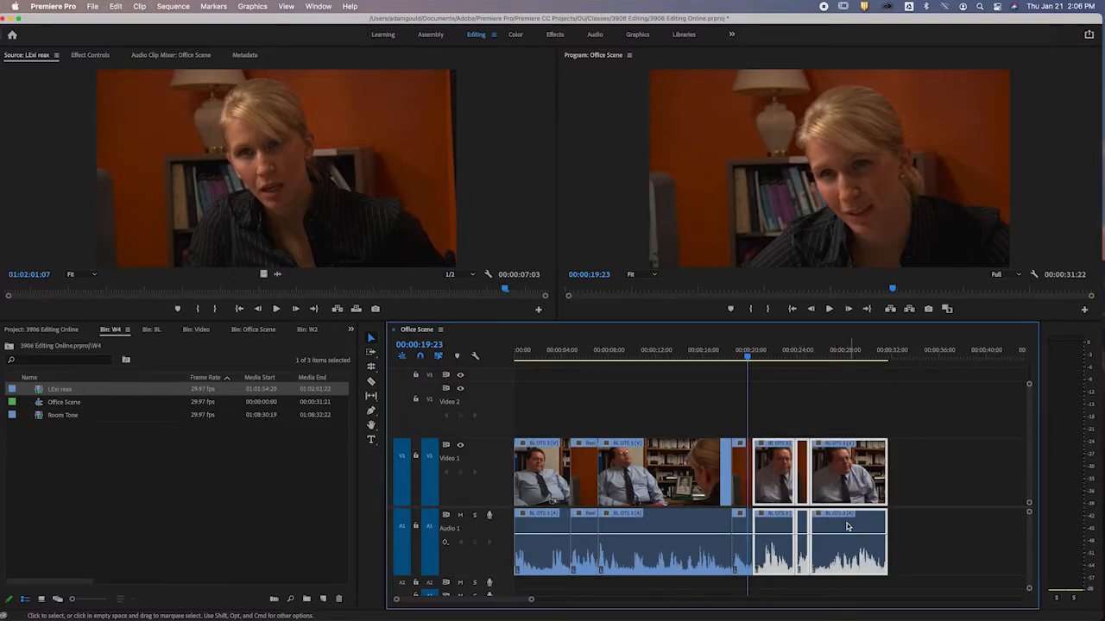
drag(787, 486, 823, 489)
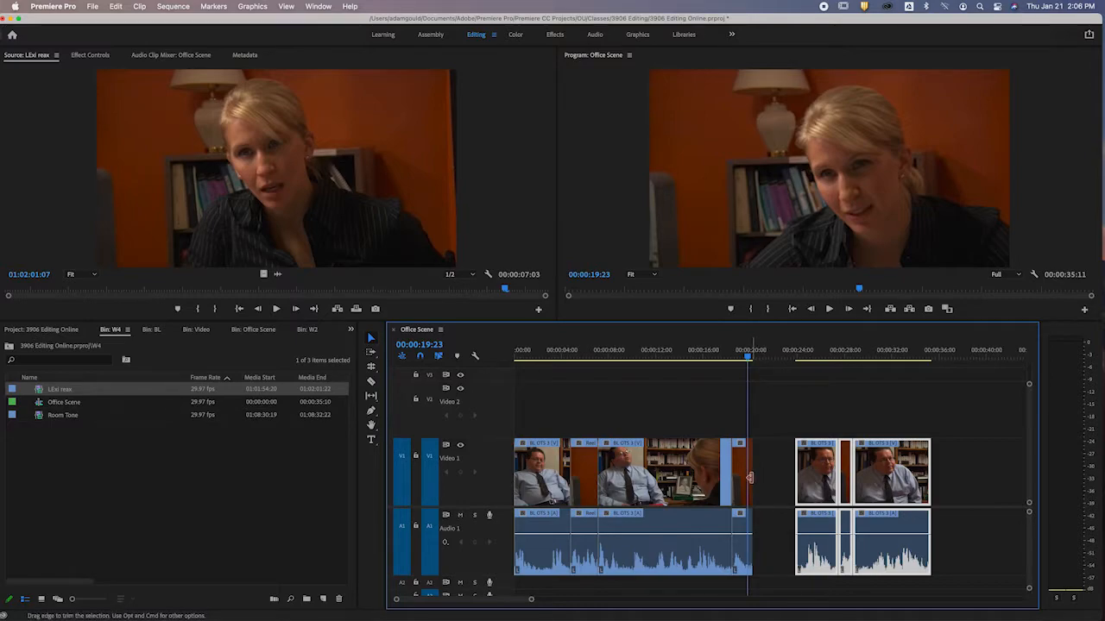
drag(749, 477, 776, 477)
key(space)
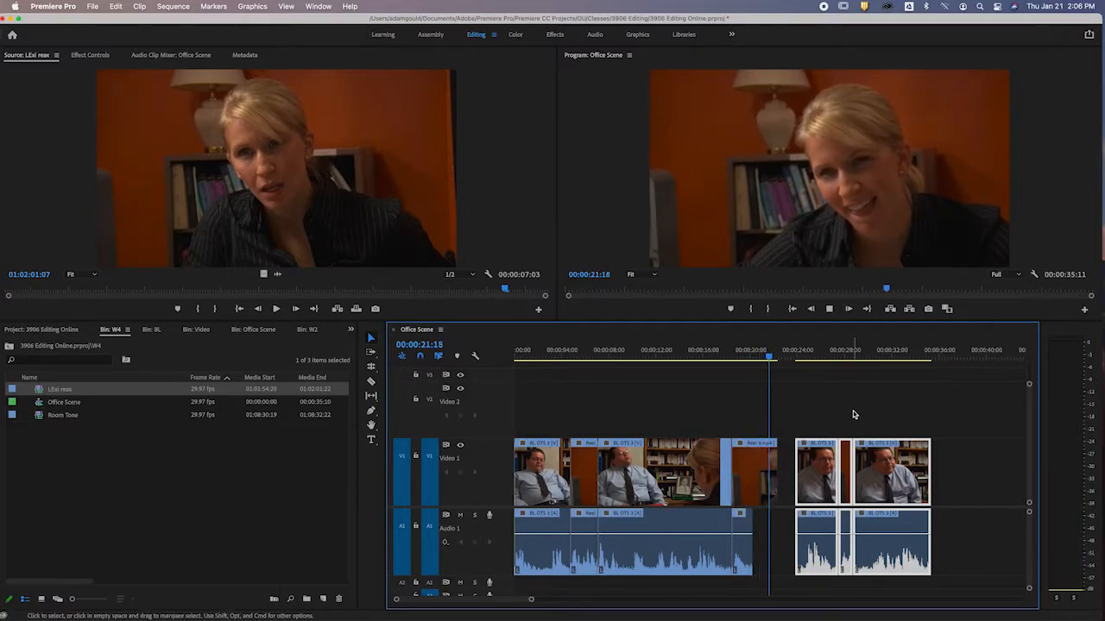
key(space)
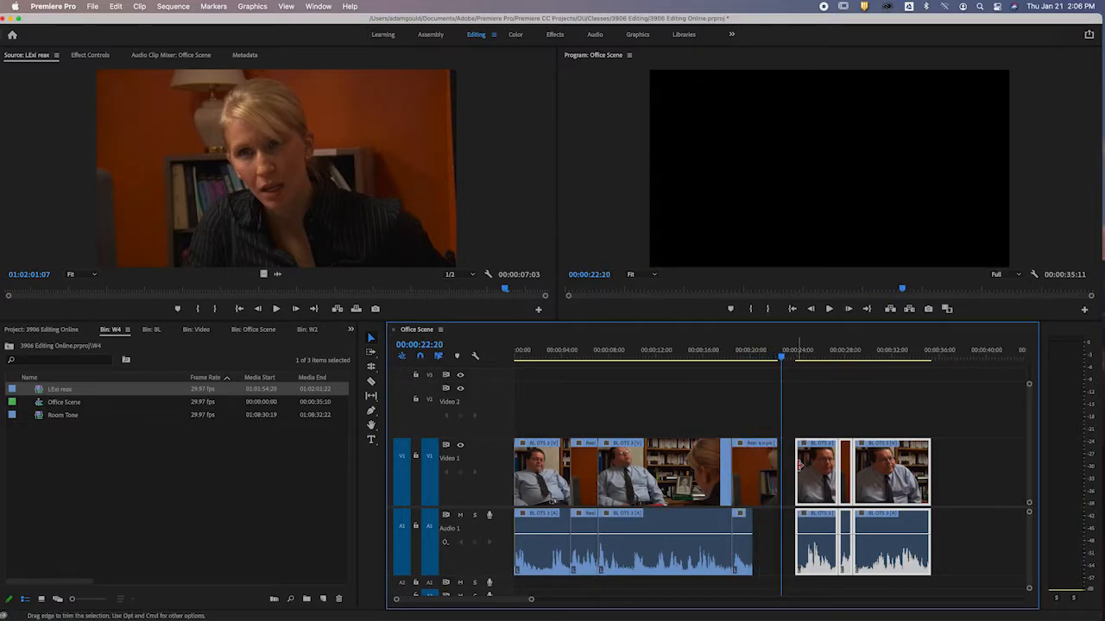
drag(776, 475, 788, 475)
Play from near 00:00:19 to 00:00:20:10 and try extending the second Reel 4.mp4 clip's audio end under its video.
click(736, 357)
key(space)
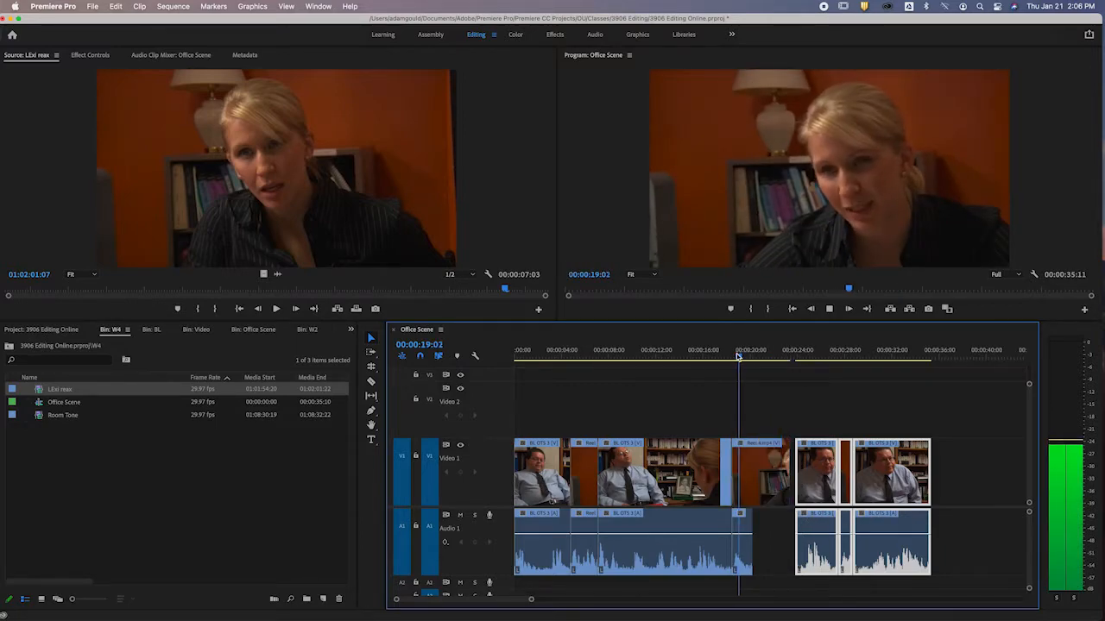
key(space)
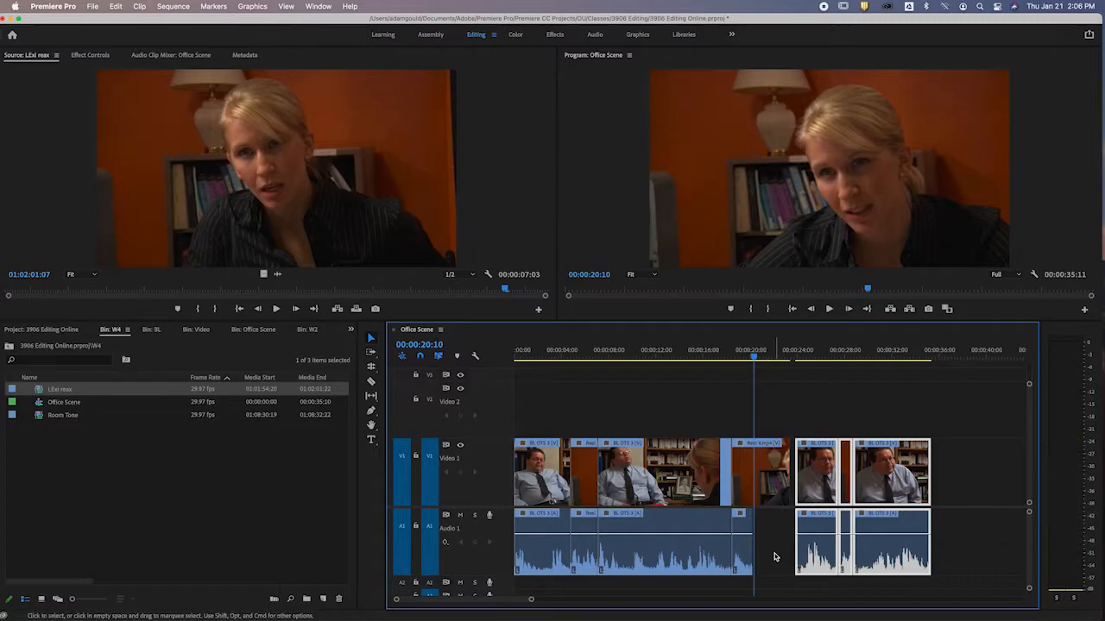
drag(752, 549, 781, 546)
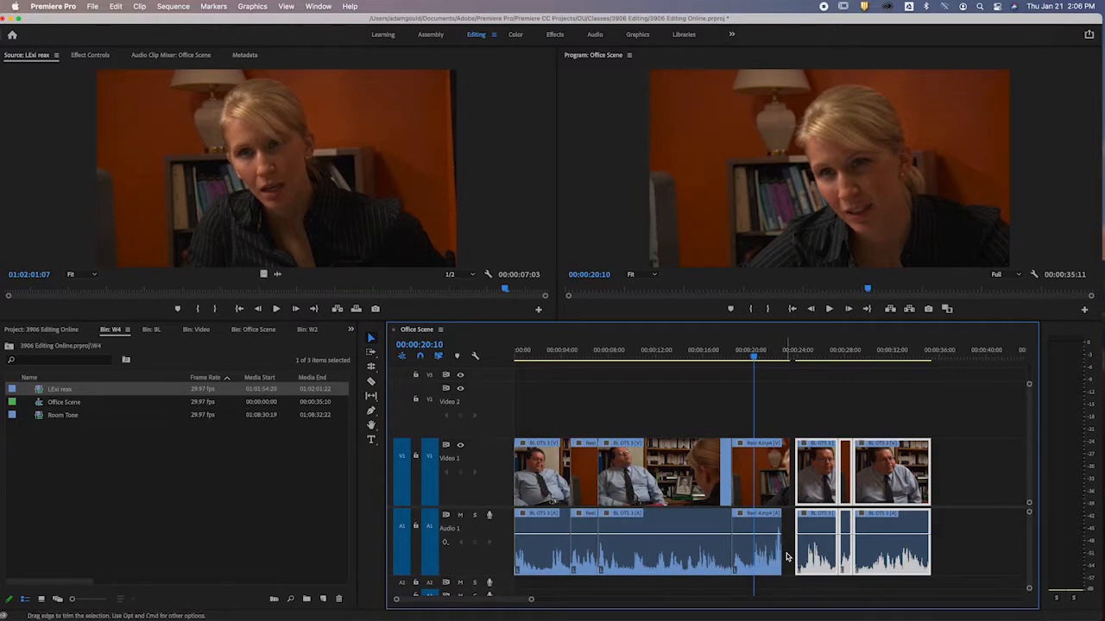
key(e)
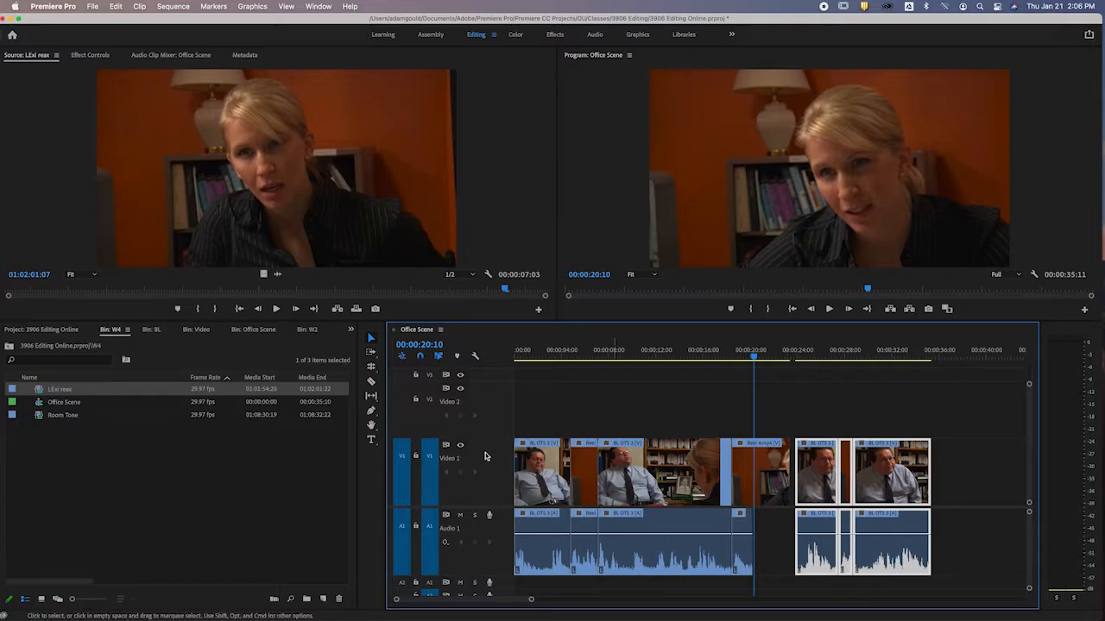
Open Room Tone and place its audio twice on Audio 1 after the second Reel 4.mp4 clip, up to the video's end.
click(40, 418)
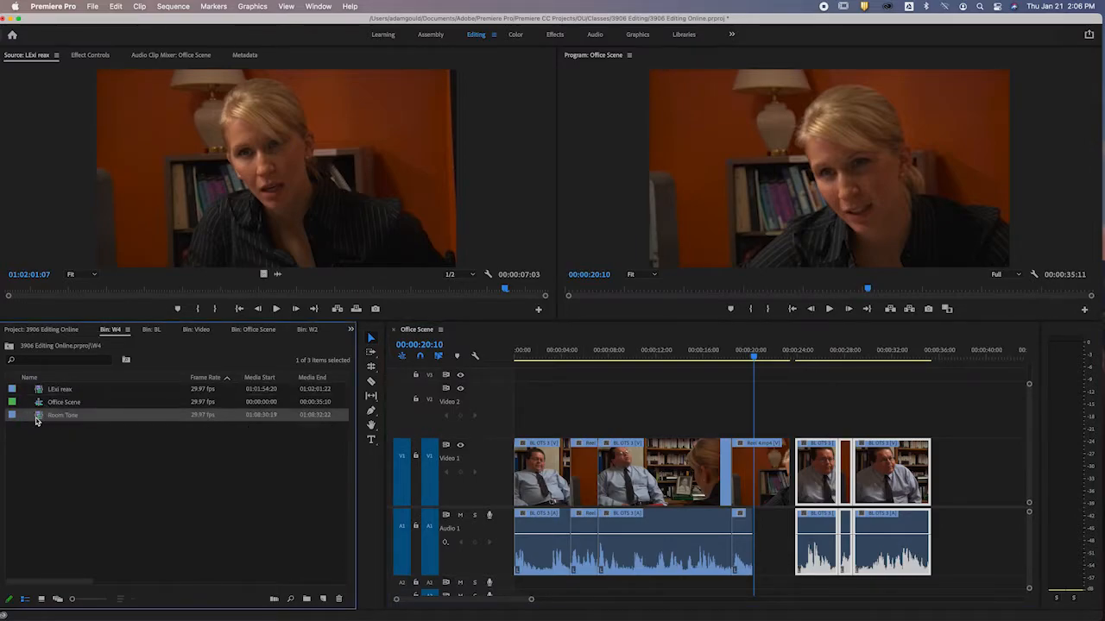
double_click(40, 417)
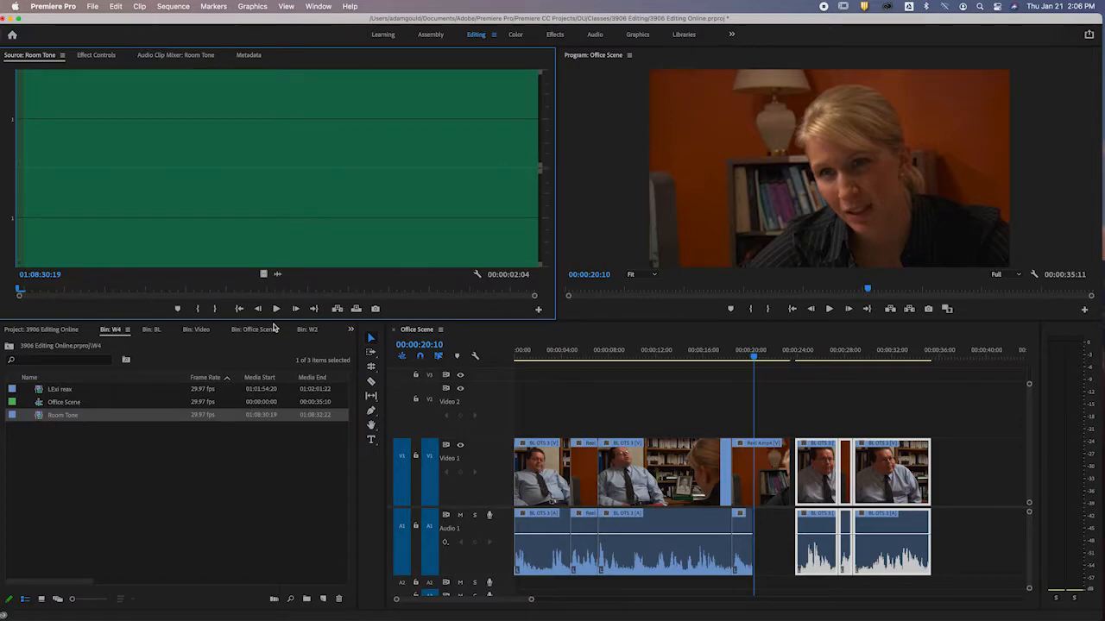
drag(276, 274, 756, 556)
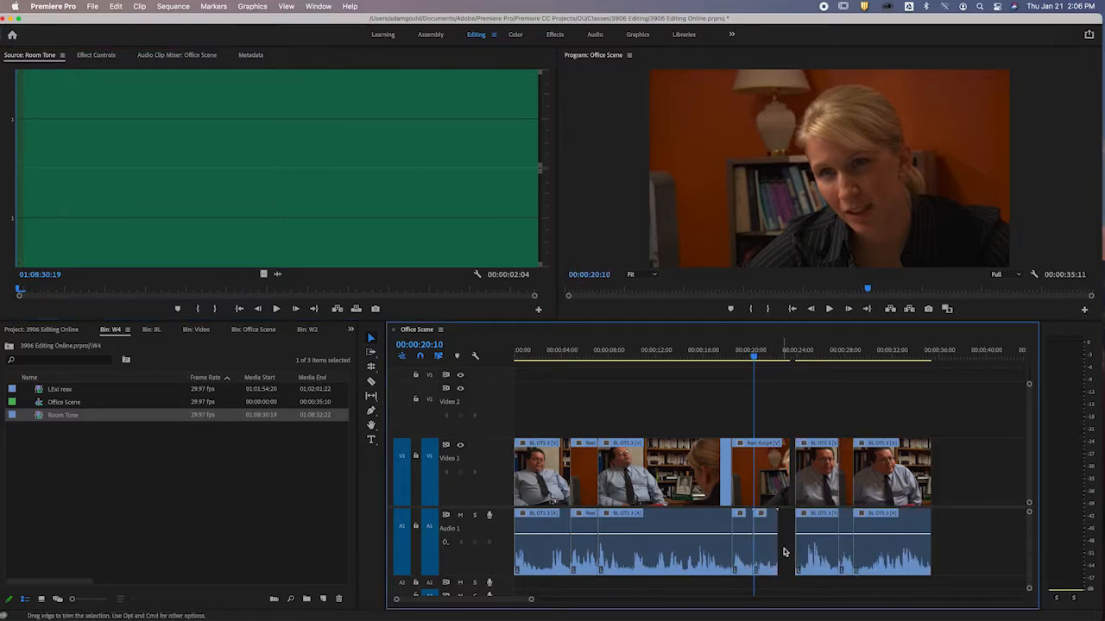
drag(192, 180, 777, 539)
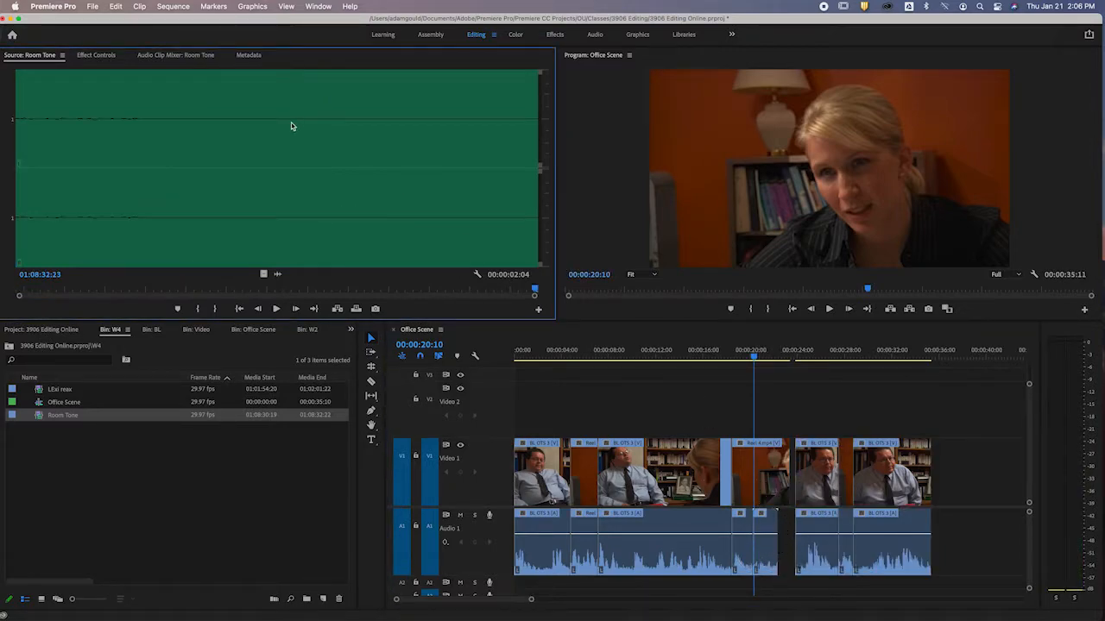
drag(279, 275, 768, 529)
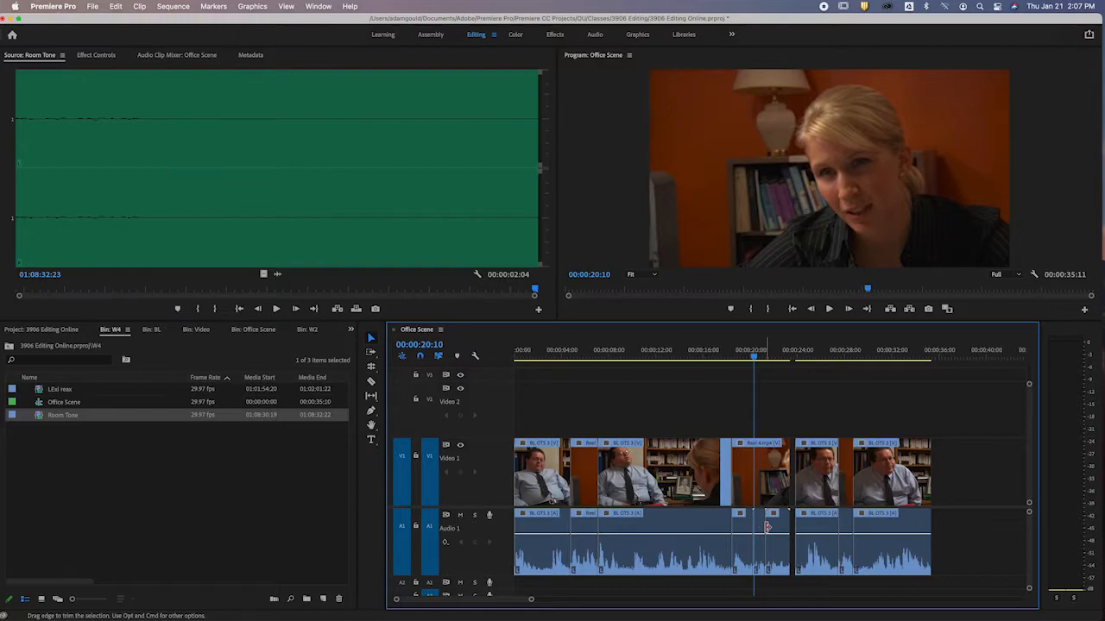
Add the default Constant Power transition between the two Room Tone clips with a duration of 00:00:00:10.
right_click(769, 526)
click(804, 598)
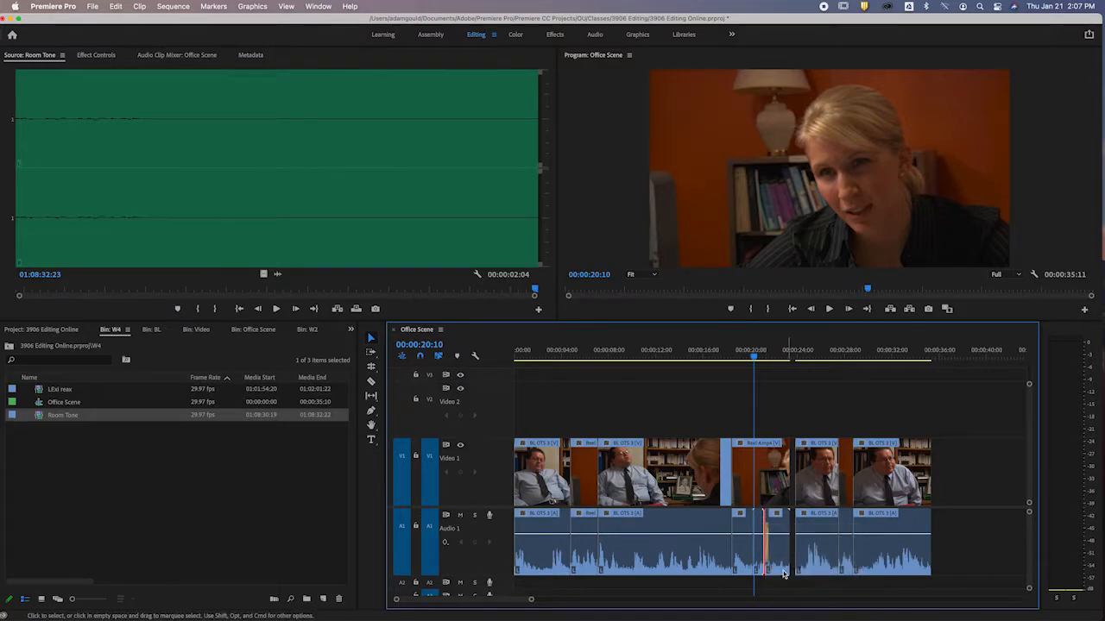
double_click(765, 544)
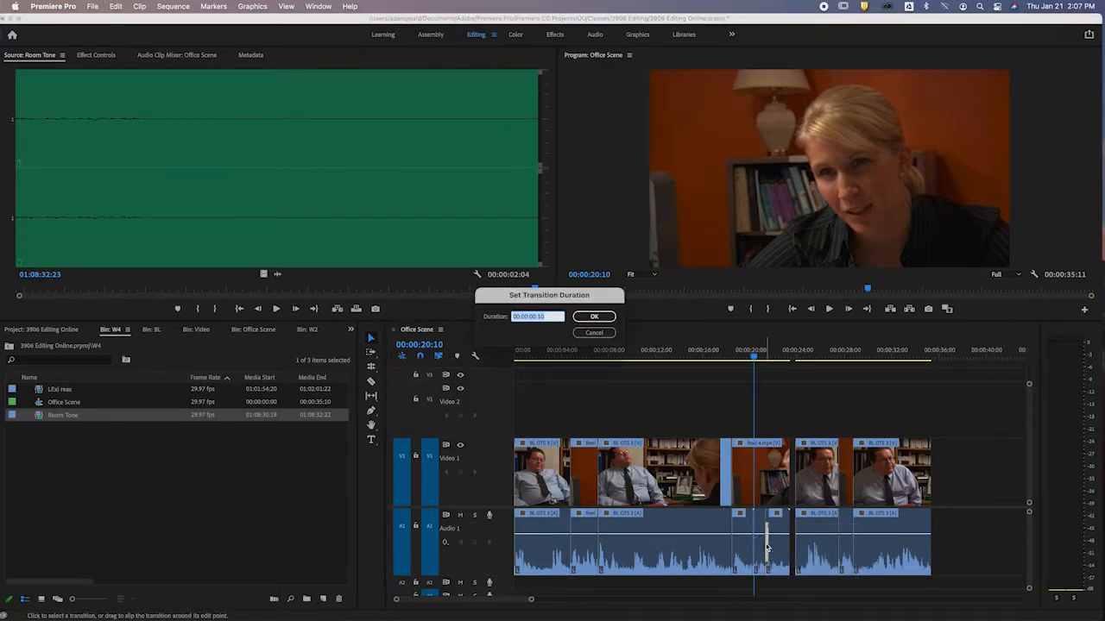
key(Return)
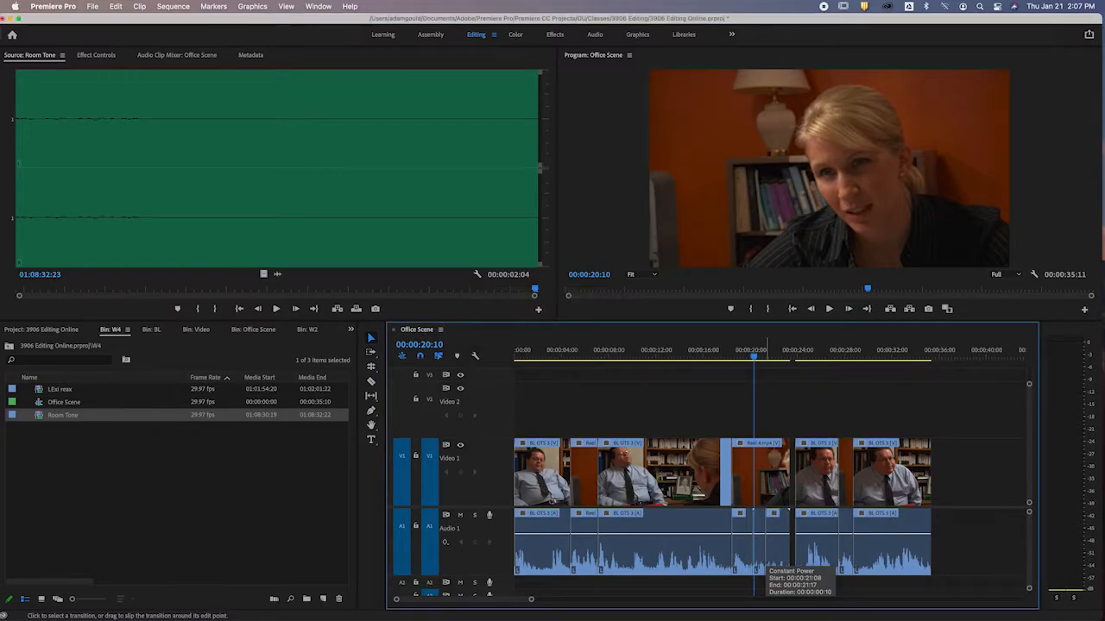
Ripple delete the gap after the second Reel 4.mp4 clip and play across the edit from 00:00:16:29 to 00:00:23:22.
click(714, 357)
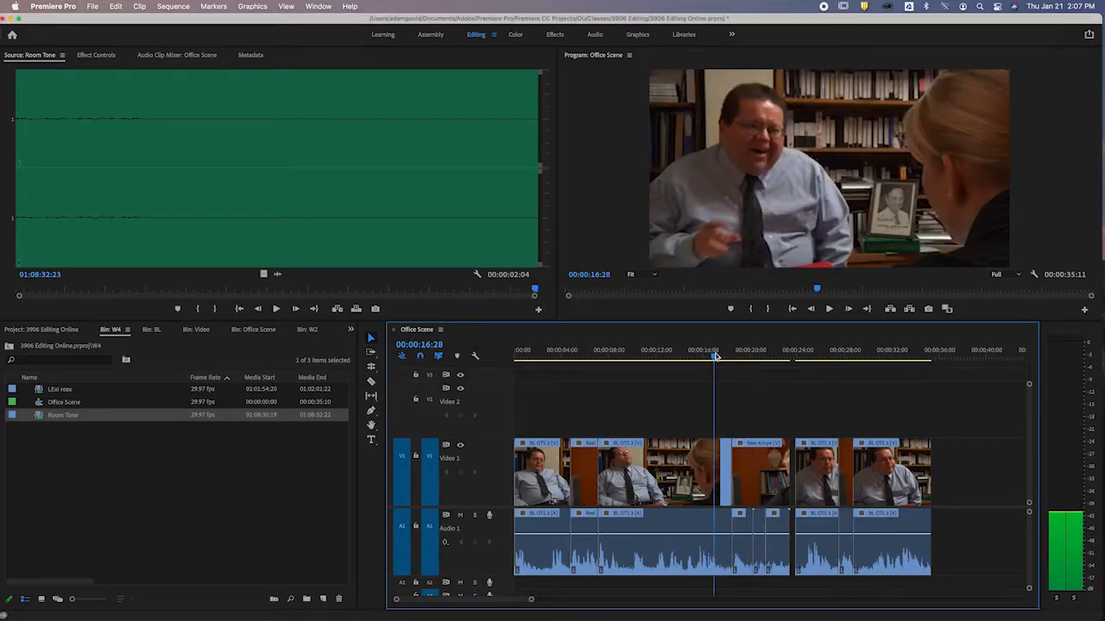
right_click(792, 454)
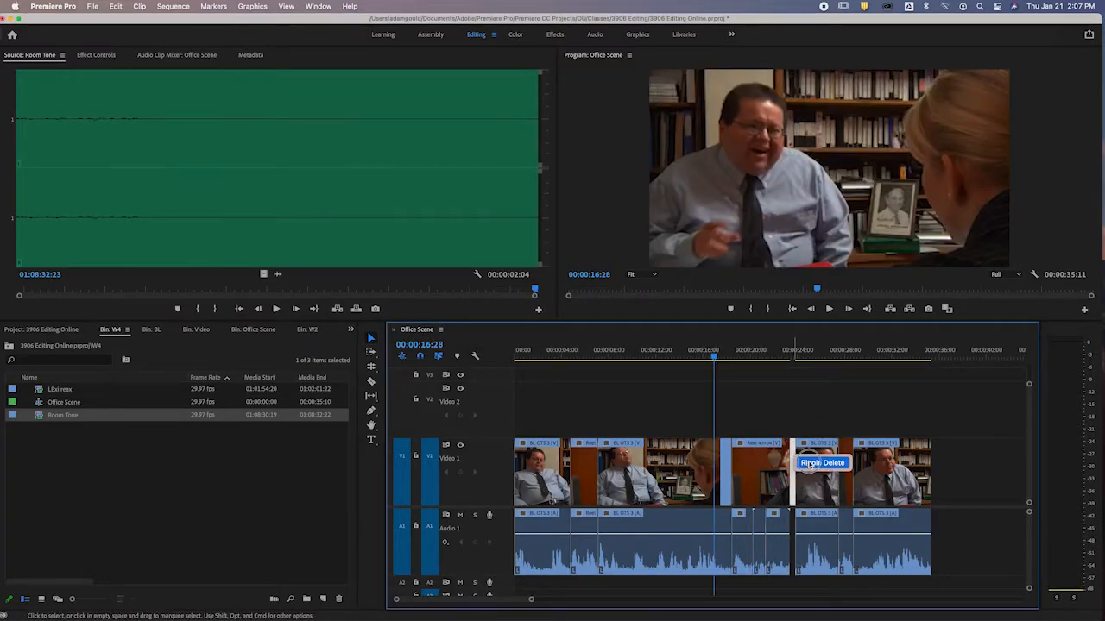
click(809, 464)
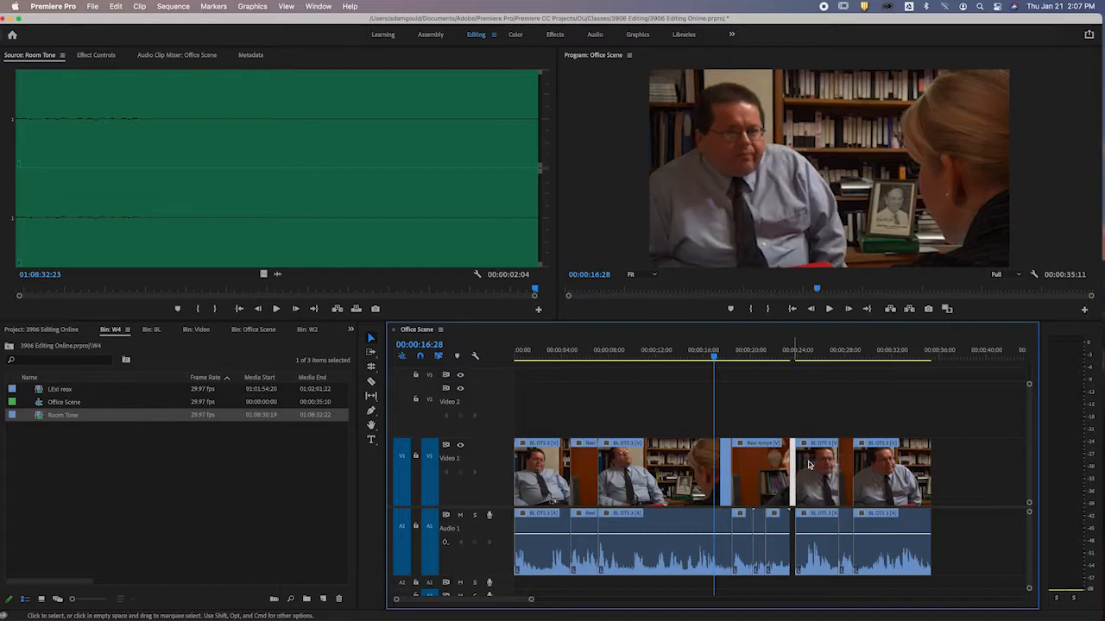
click(715, 354)
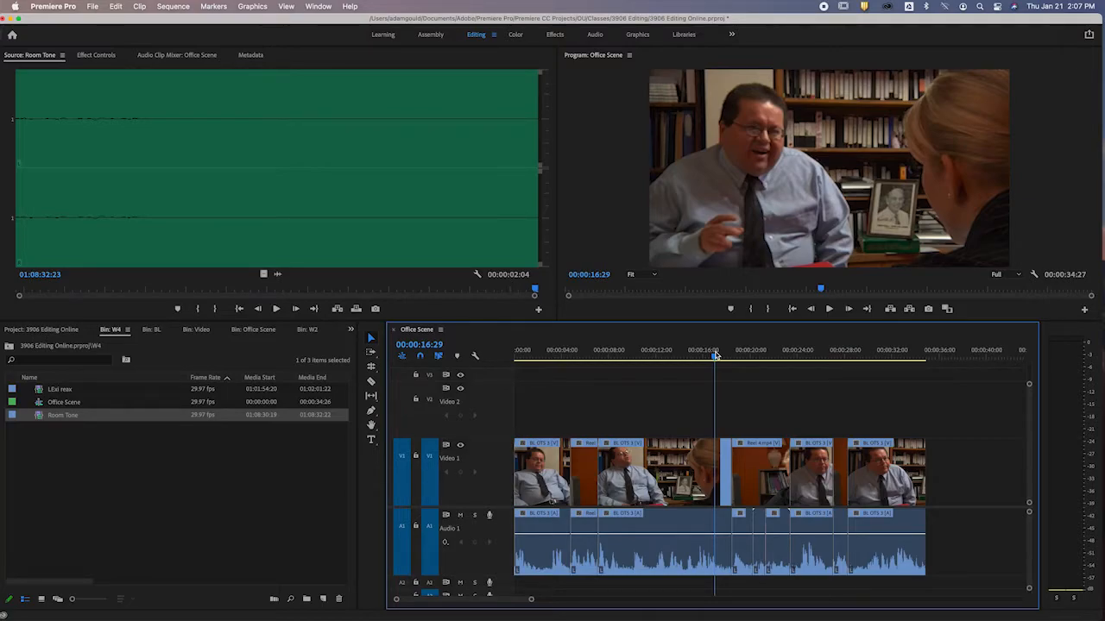
key(space)
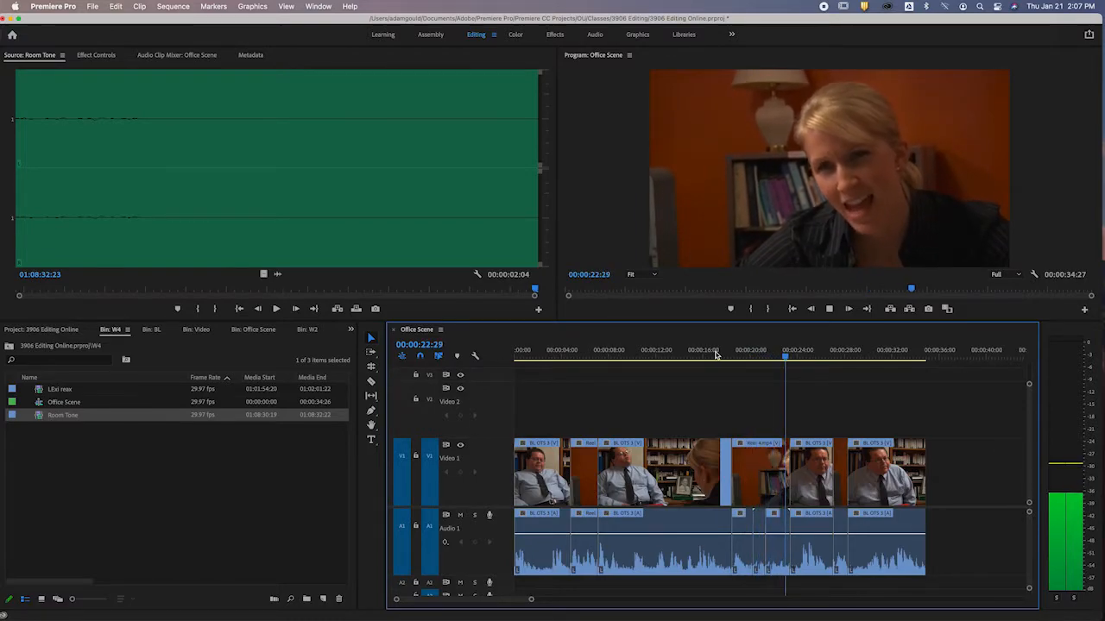
key(space)
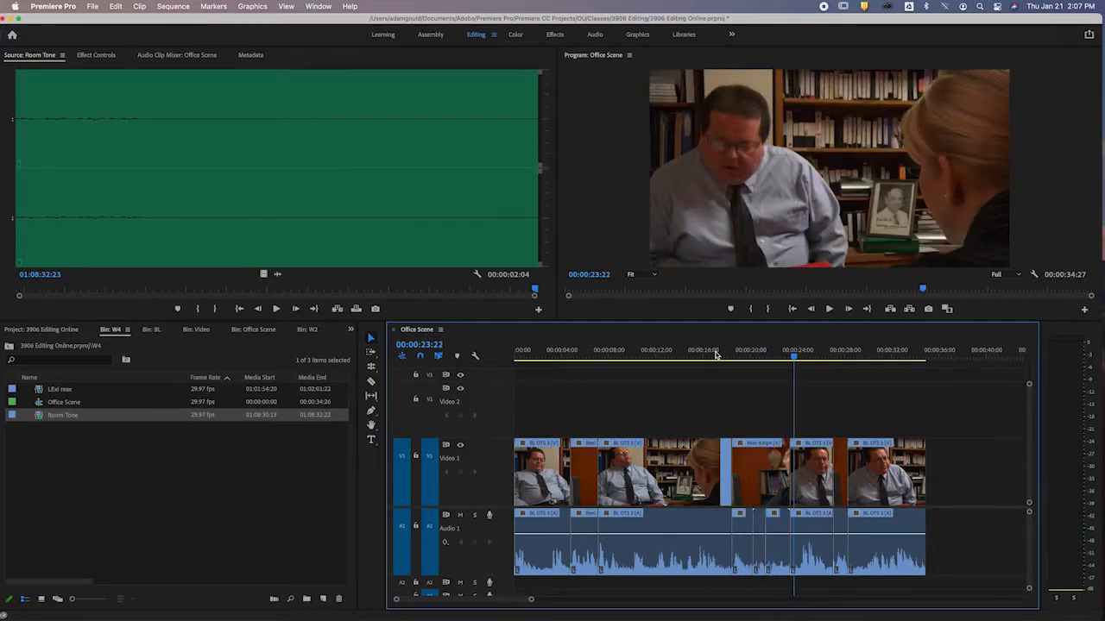
Add the default Constant Power transition between the second Reel 4.mp4 clip's audio and the first Room Tone clip, with duration 00:00:00:10.
right_click(751, 524)
click(794, 597)
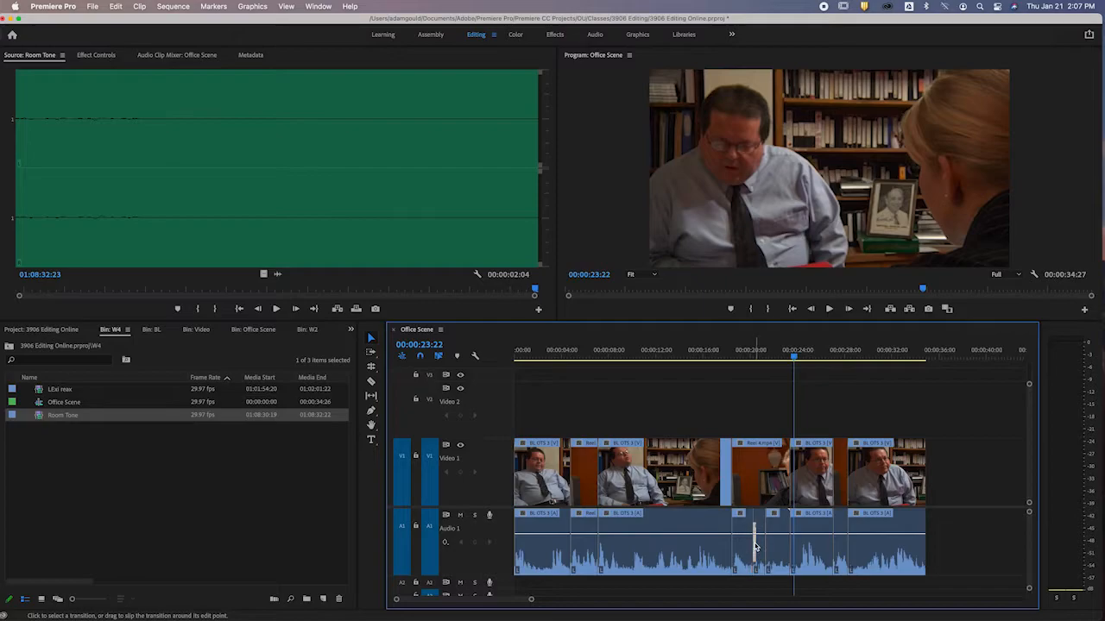
double_click(756, 543)
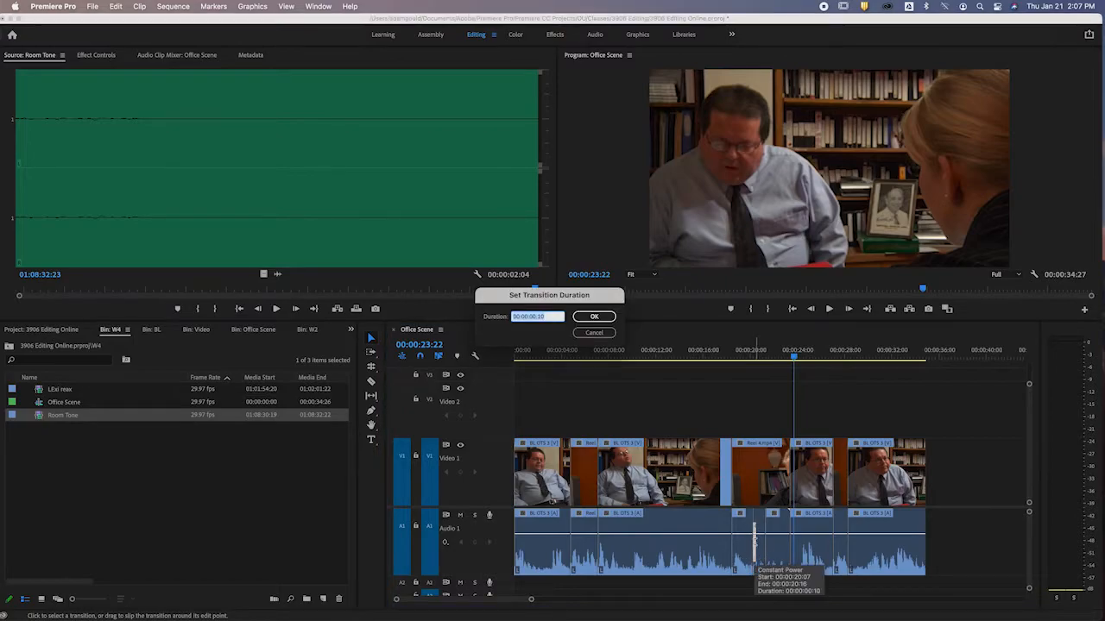
key(Return)
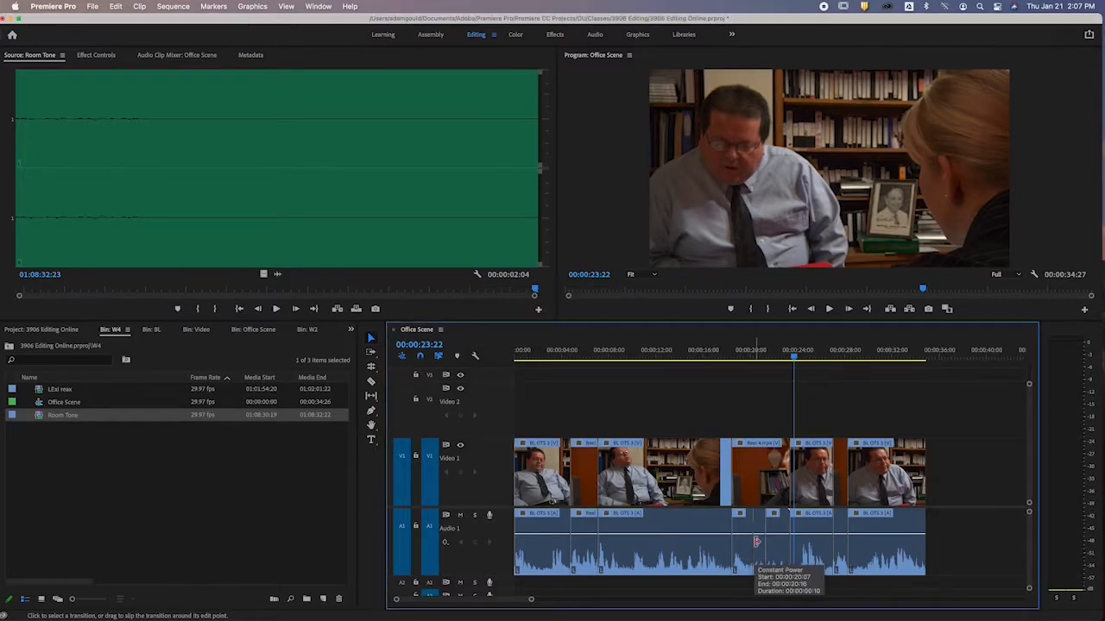
Play the room tone pause up to 00:00:23:02, then review the edits from 00:00:21:26 to 00:00:29:12.
click(724, 352)
key(space)
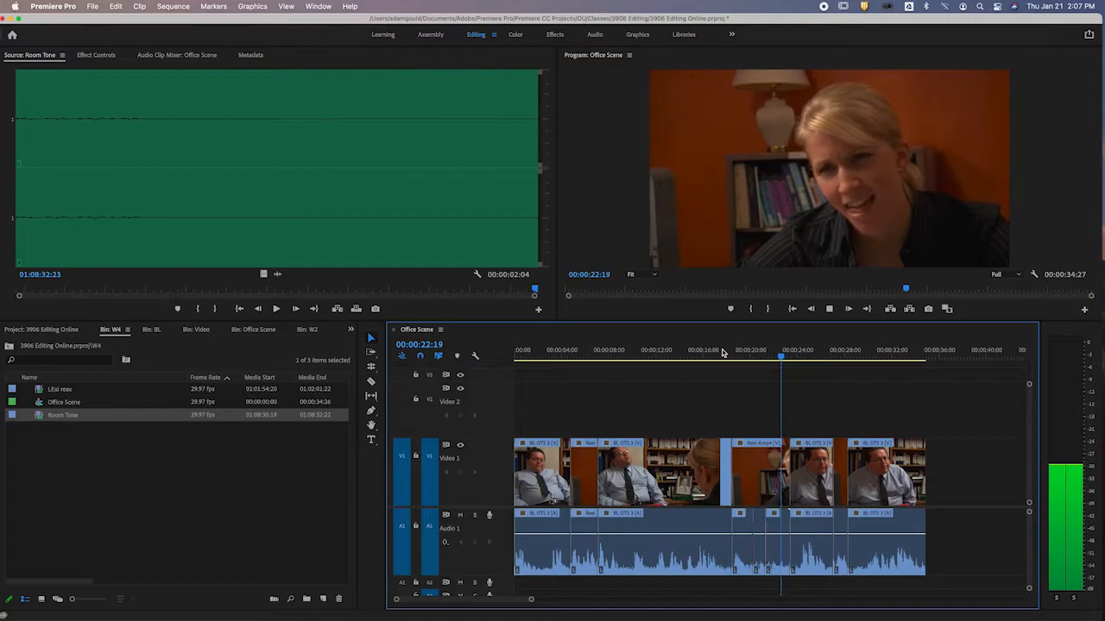
key(space)
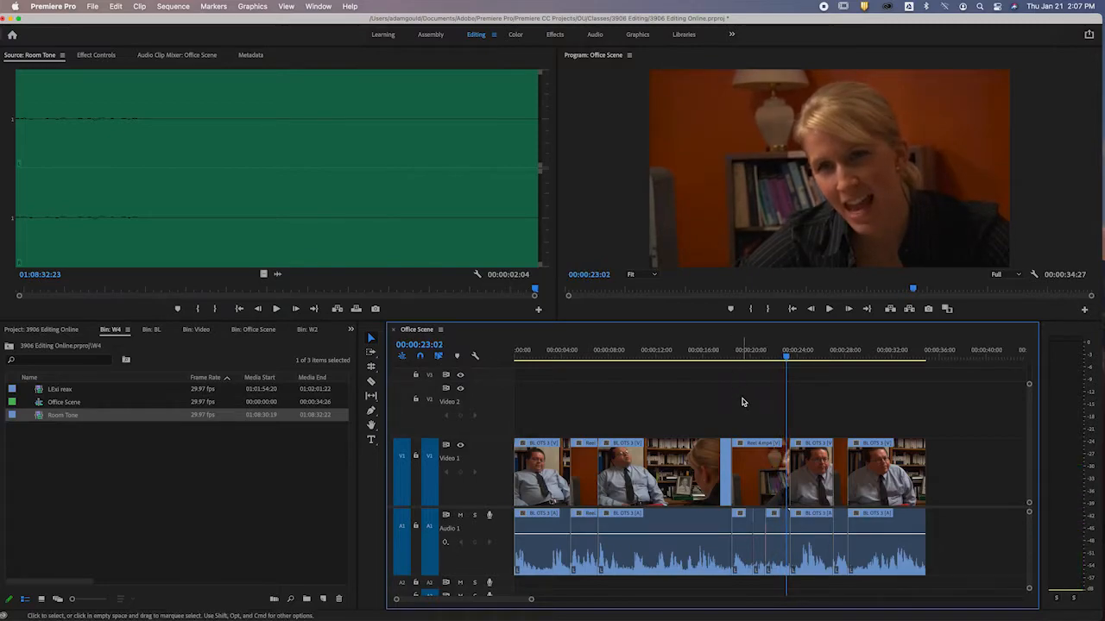
click(772, 355)
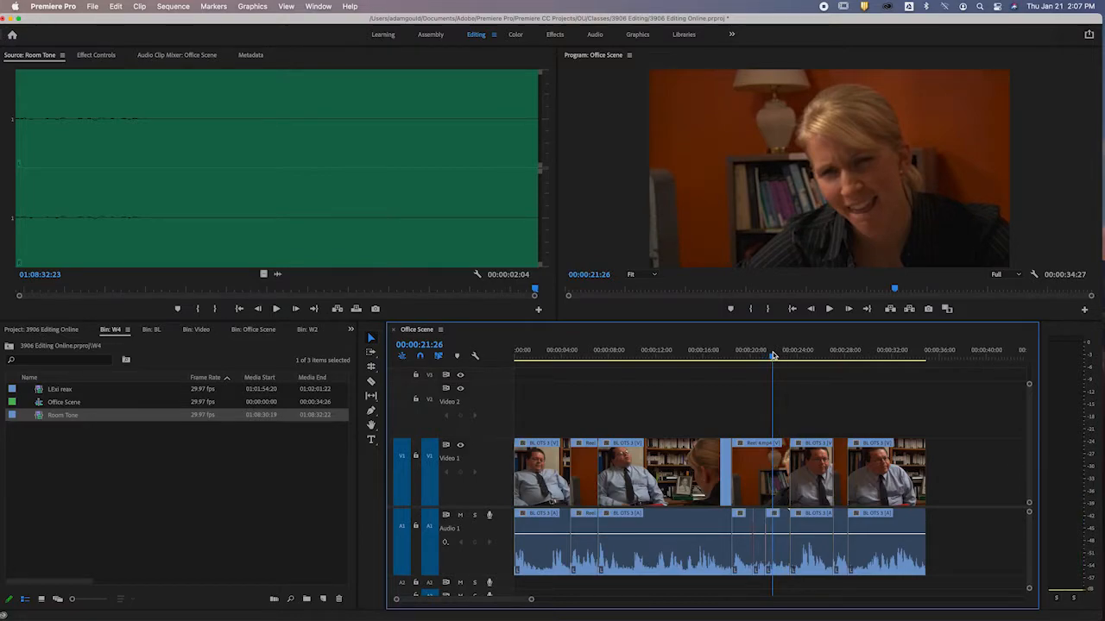
mouse_move(772, 355)
mouse_down()
mouse_move(723, 366)
mouse_move(785, 357)
mouse_up()
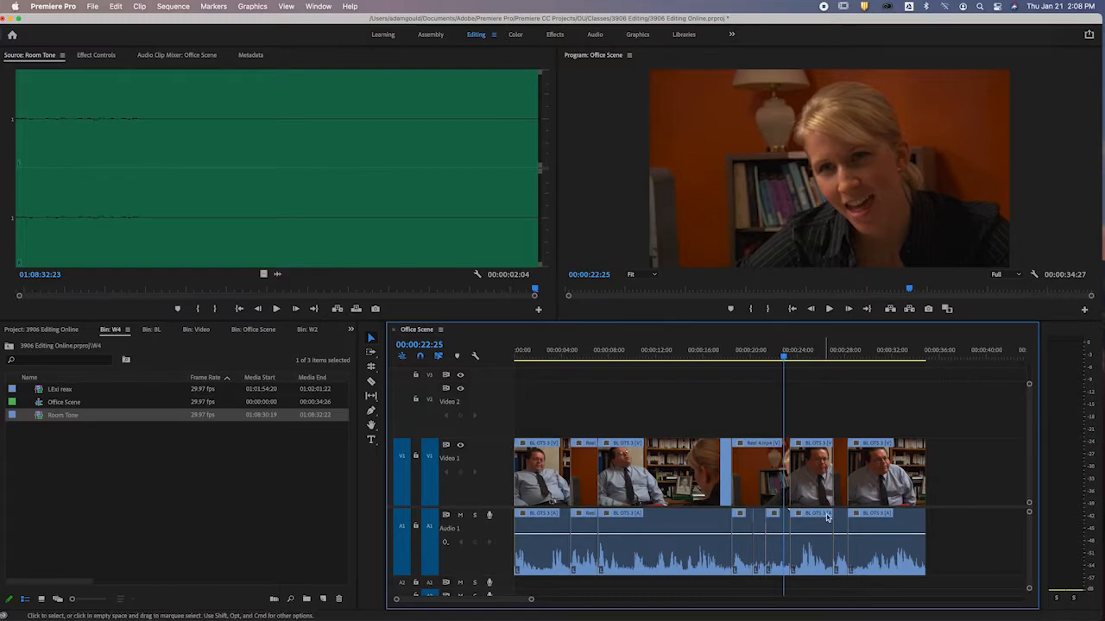
drag(784, 357, 823, 357)
key(space)
click(862, 355)
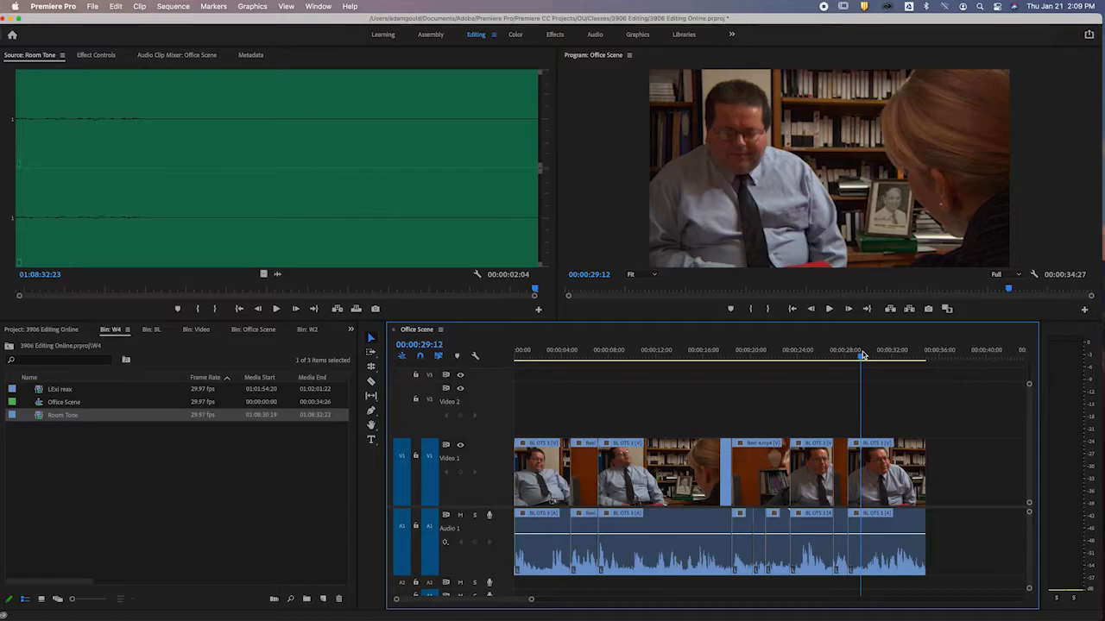
Play the Office Scene sequence from its start to 00:00:14:22.
key(XF86AudioMute)
click(518, 353)
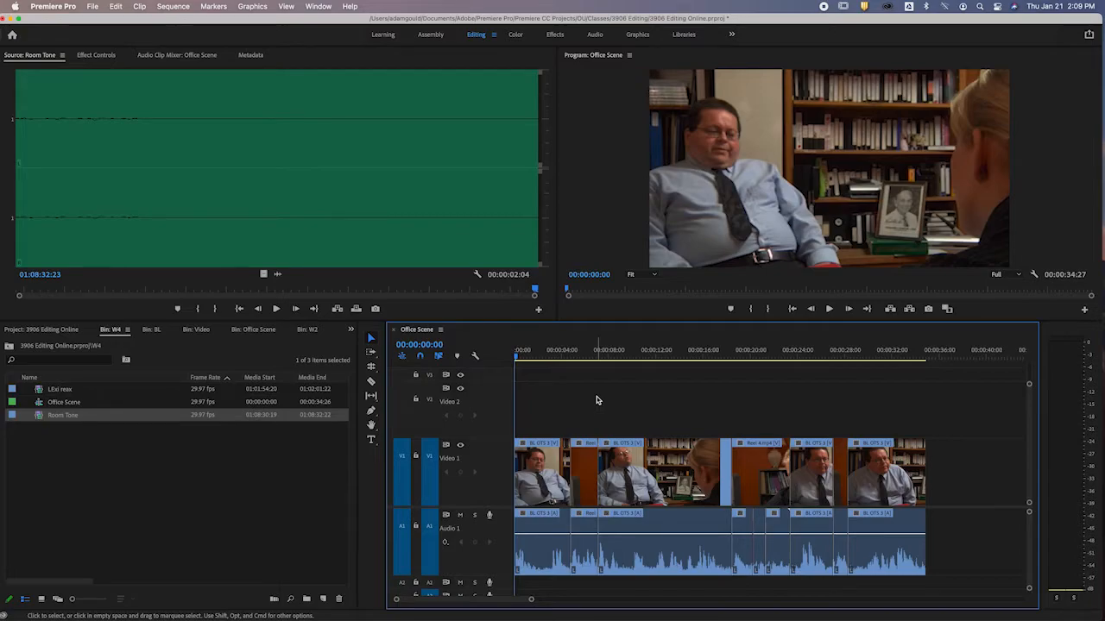
key(space)
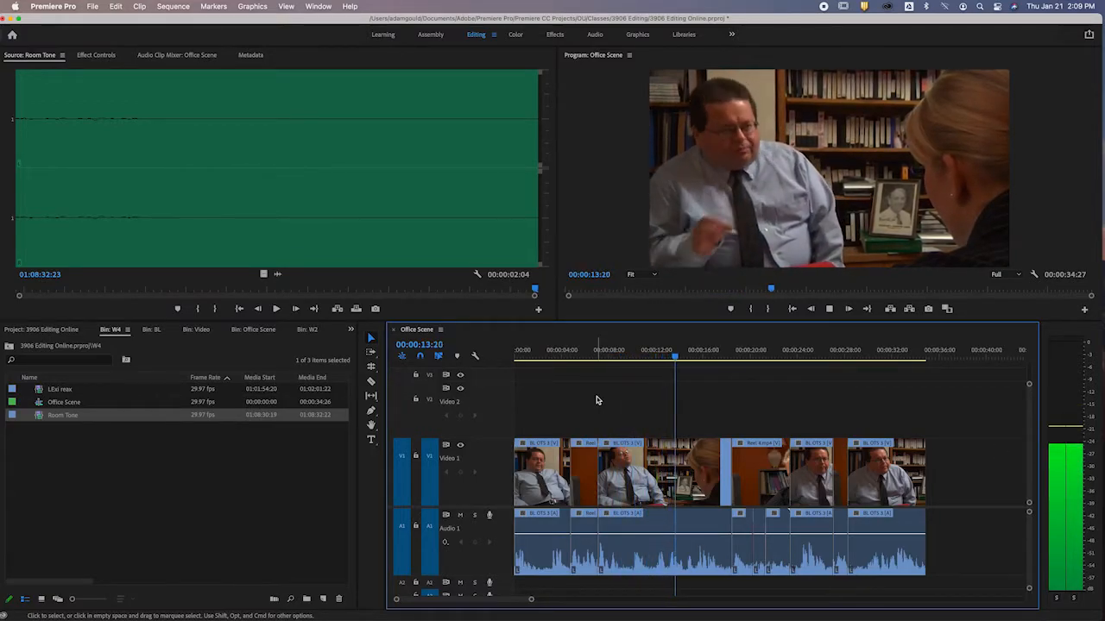
key(space)
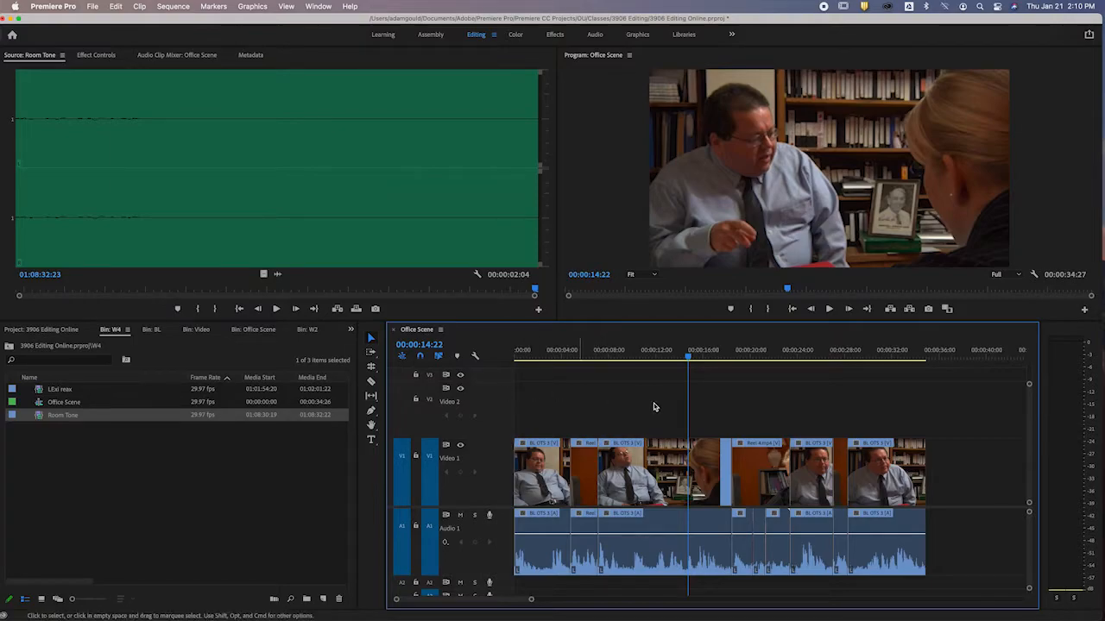
Mark LExi reax from near 01:01:56 to 01:01:59:17 and place only its video on Video 2 at 00:00:09:25.
drag(629, 356, 632, 357)
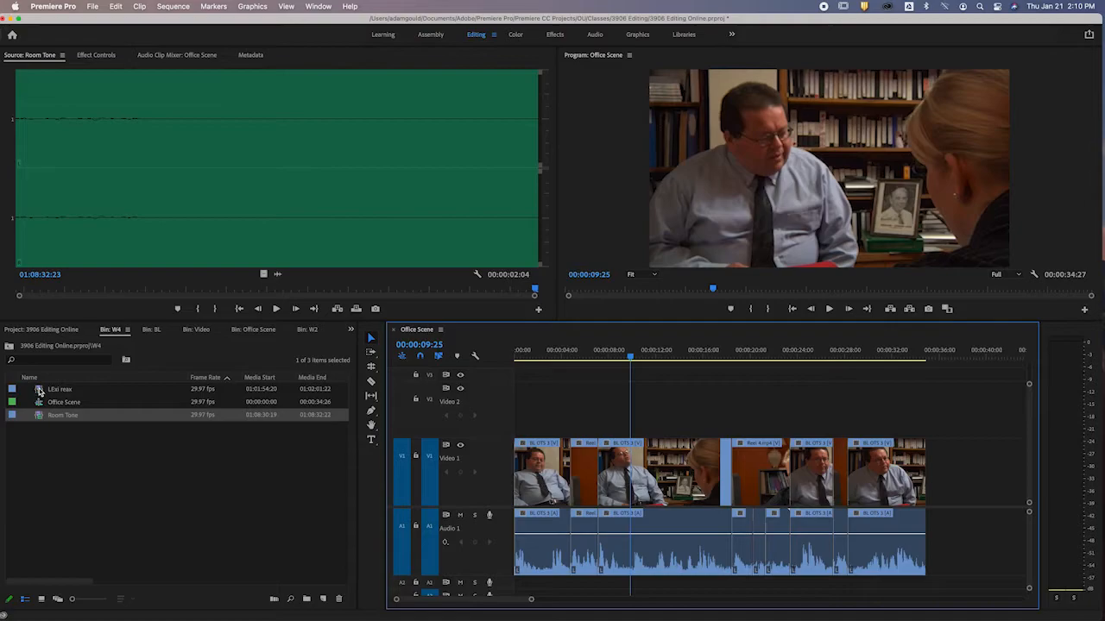
double_click(38, 390)
click(110, 287)
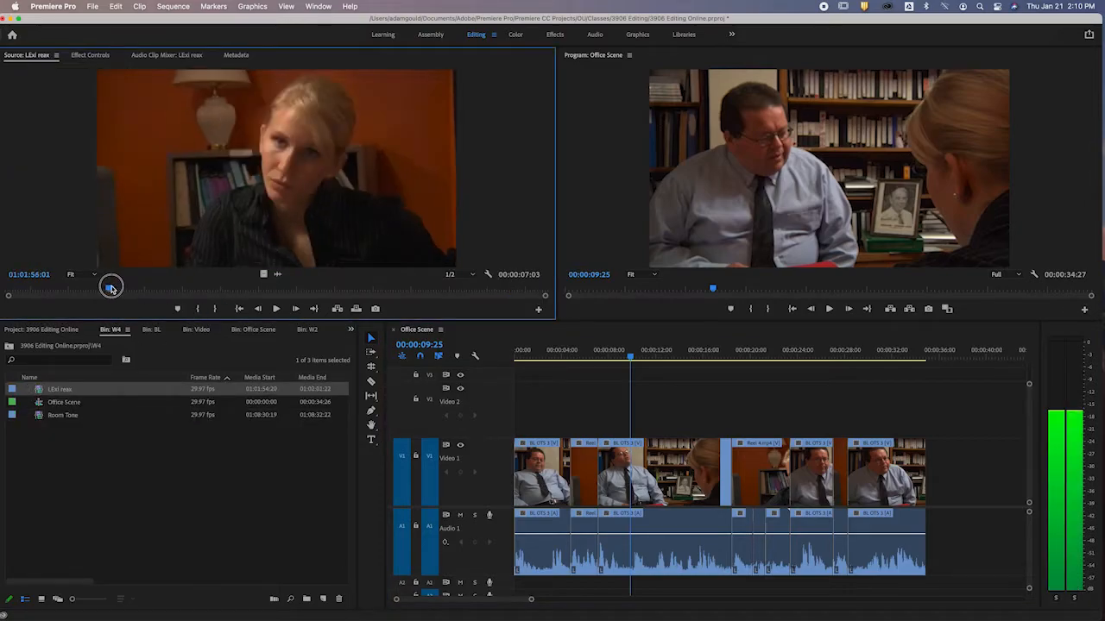
key(i)
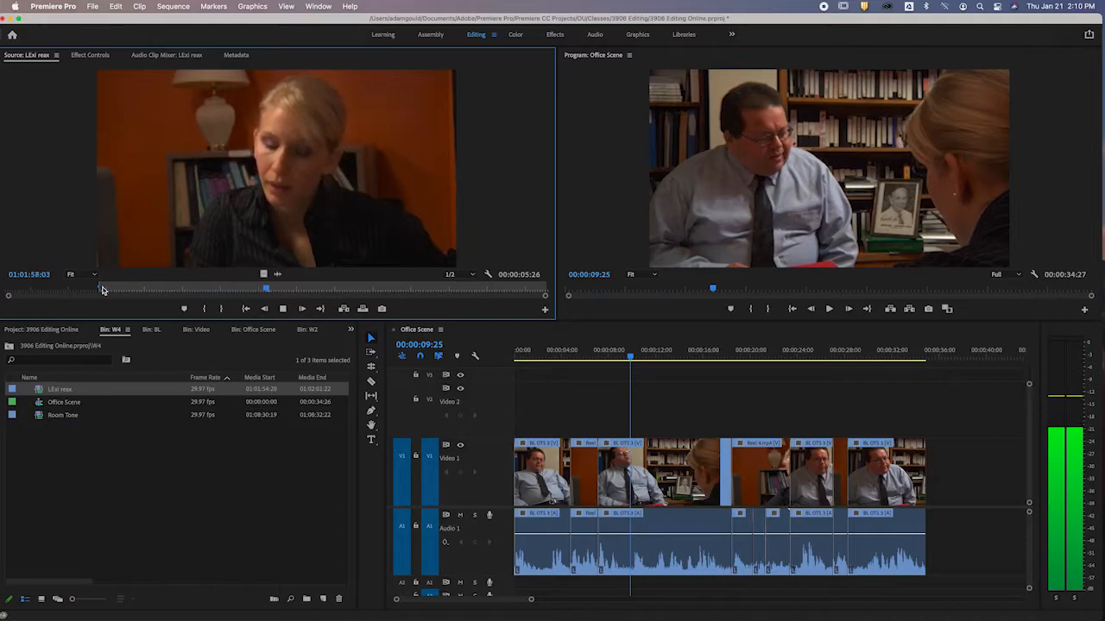
key(space)
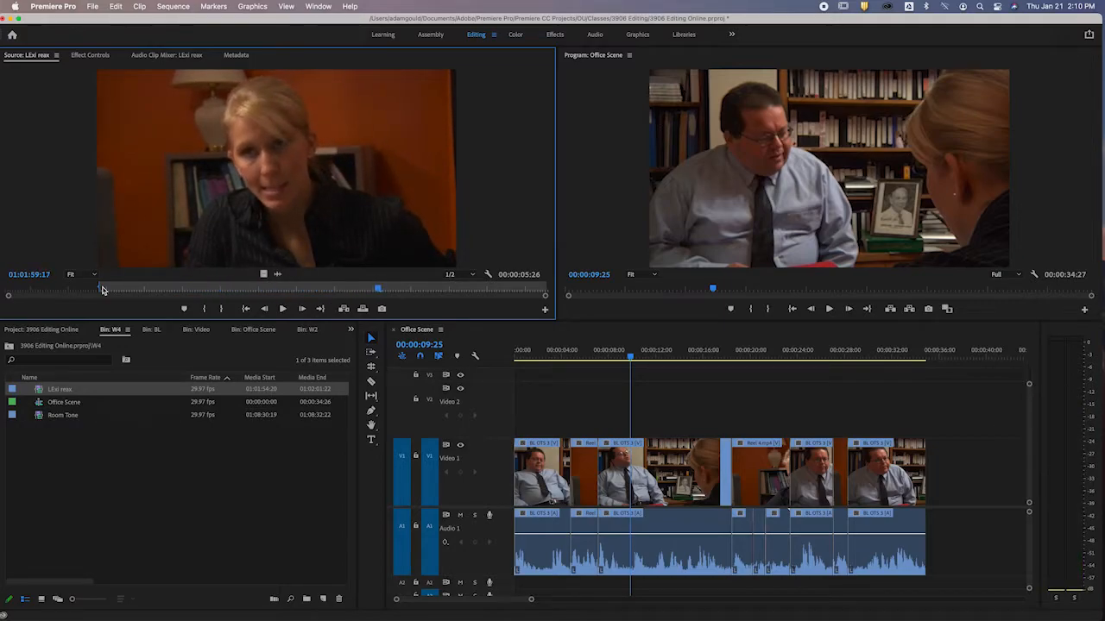
key(o)
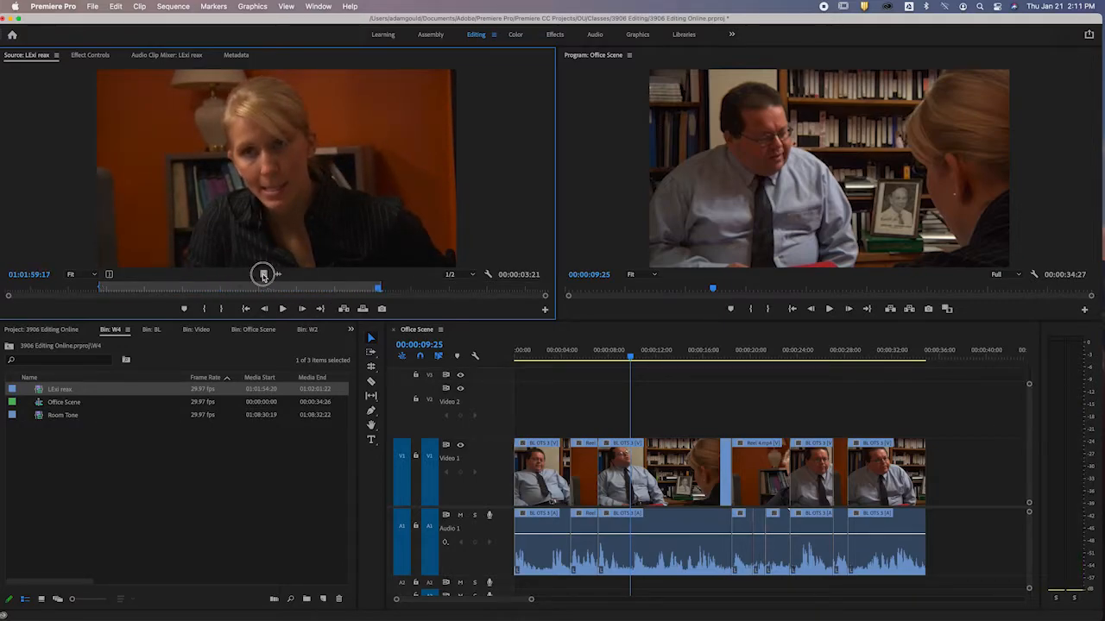
drag(262, 274, 638, 421)
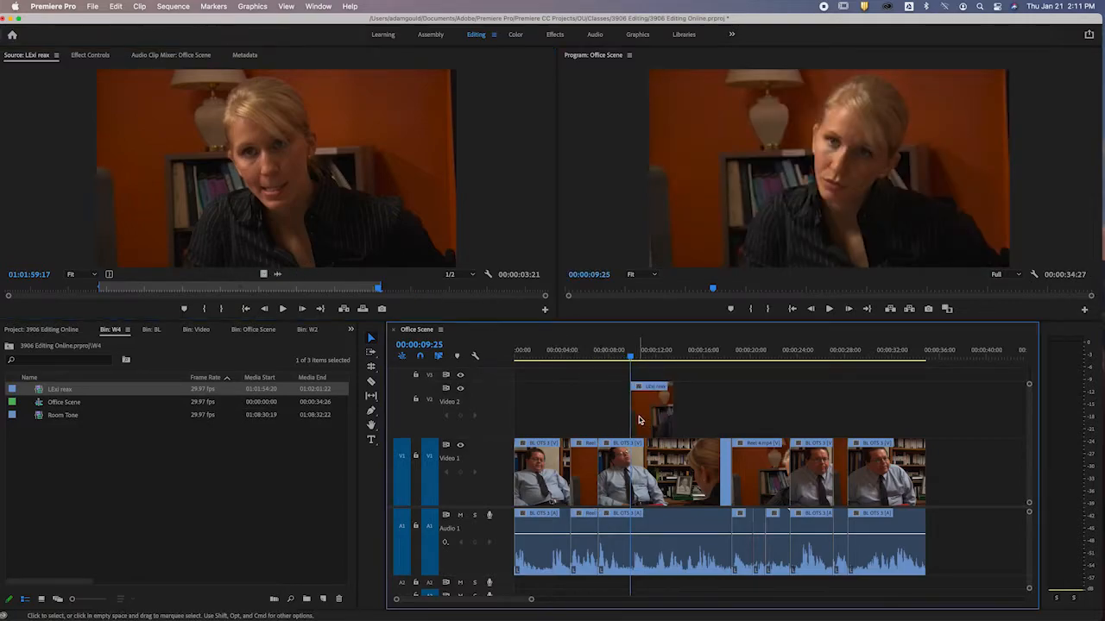
Review the LExi reax cutaway by playing from 00:00:08:28 to 00:00:14:28 and again from 00:00:11:16 to 00:00:15:11.
click(621, 357)
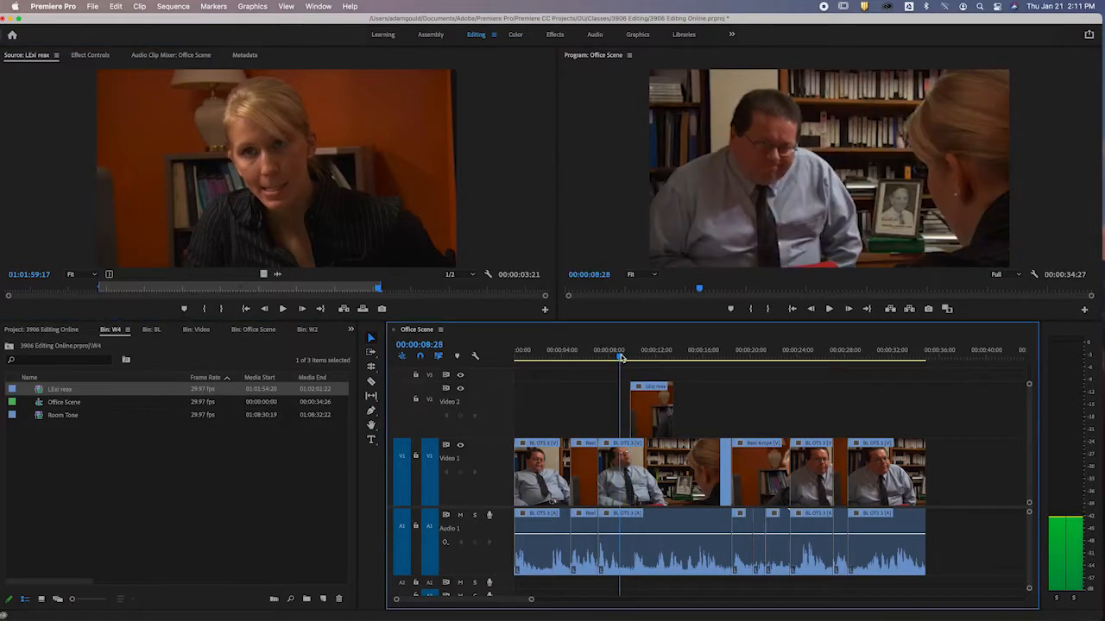
key(XF86AudioRaiseVolume)
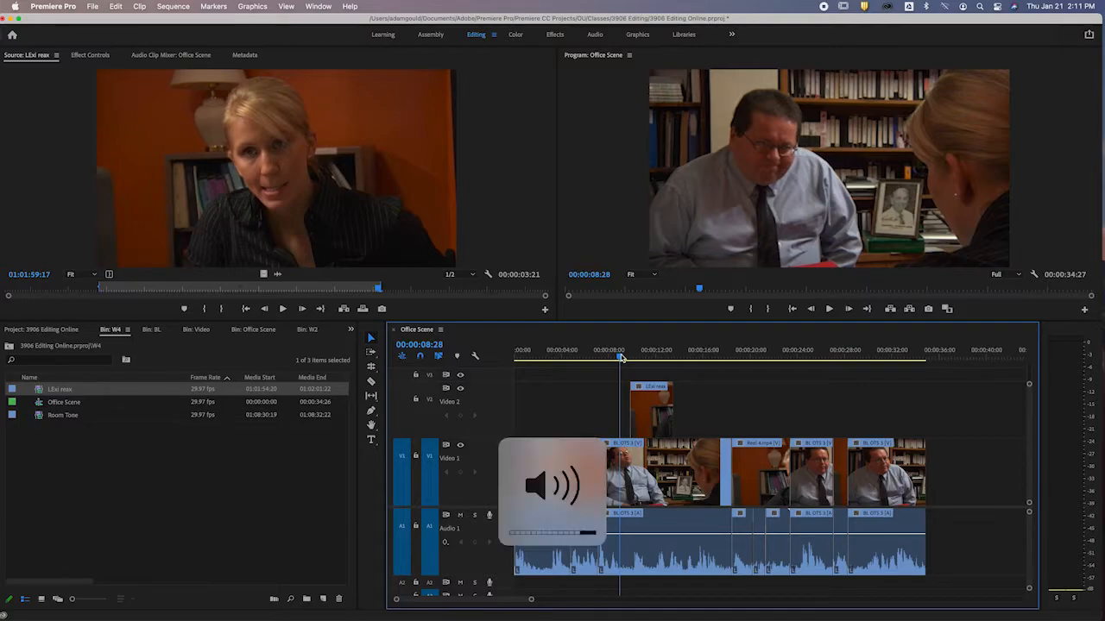
key(space)
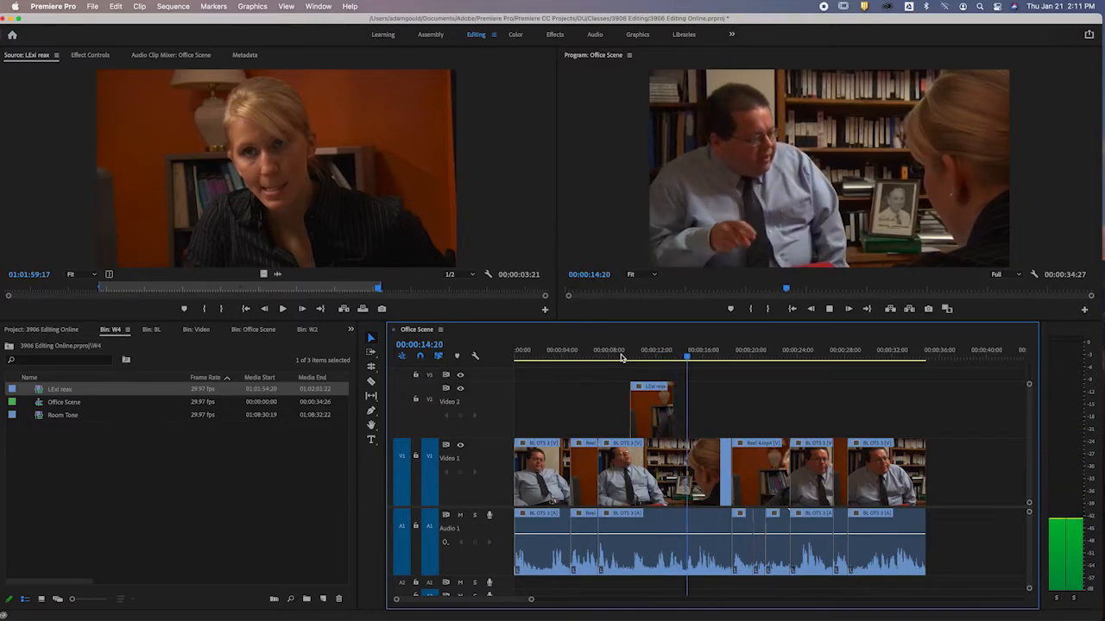
key(space)
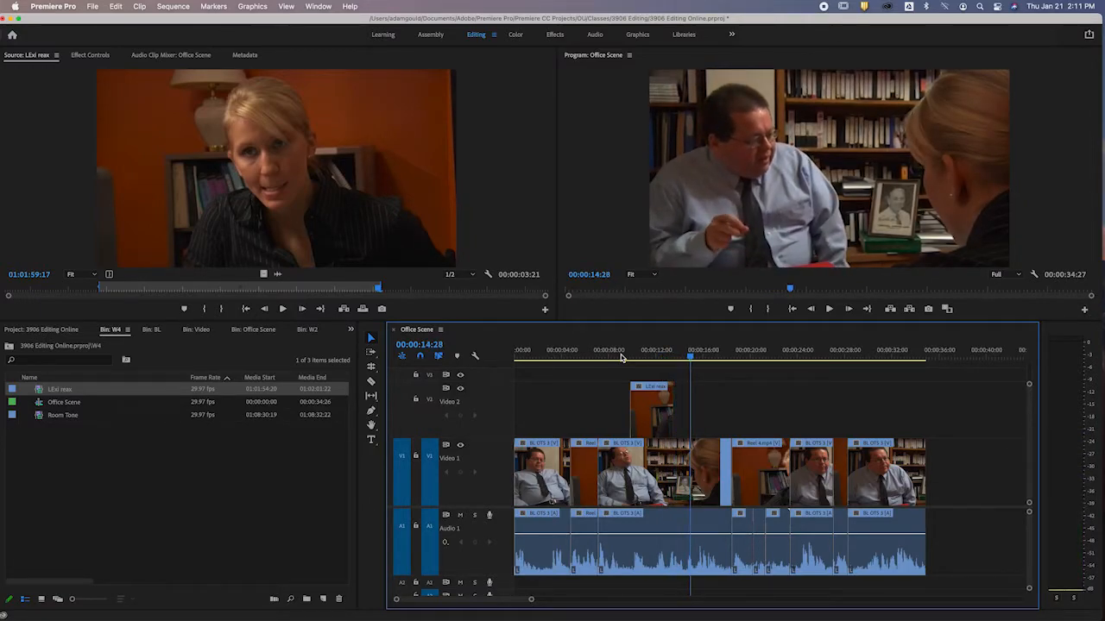
click(651, 356)
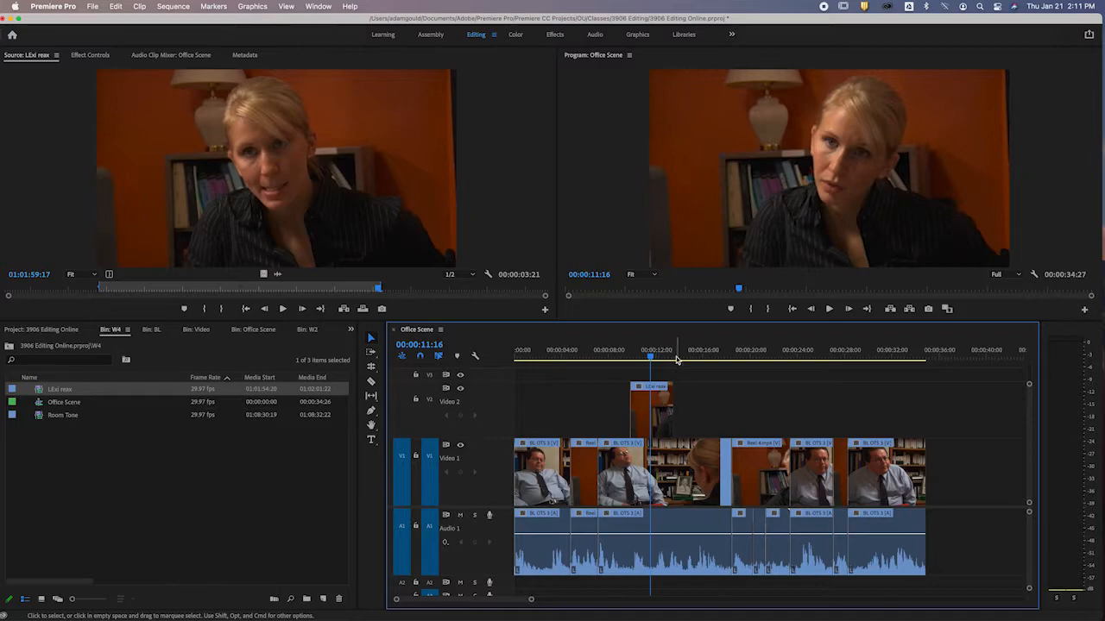
key(space)
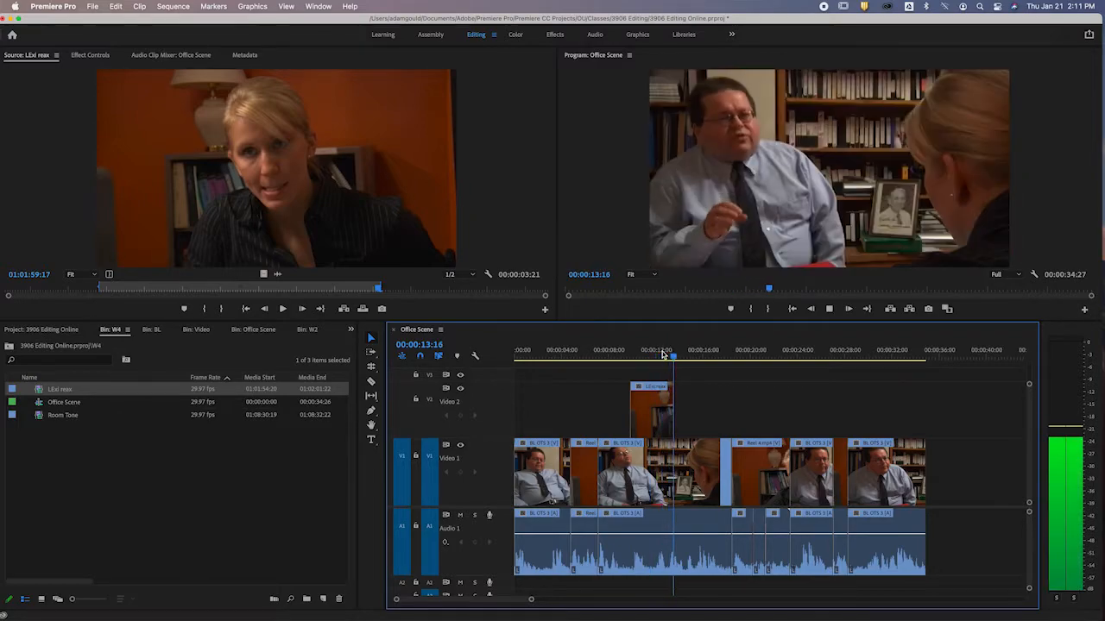
key(space)
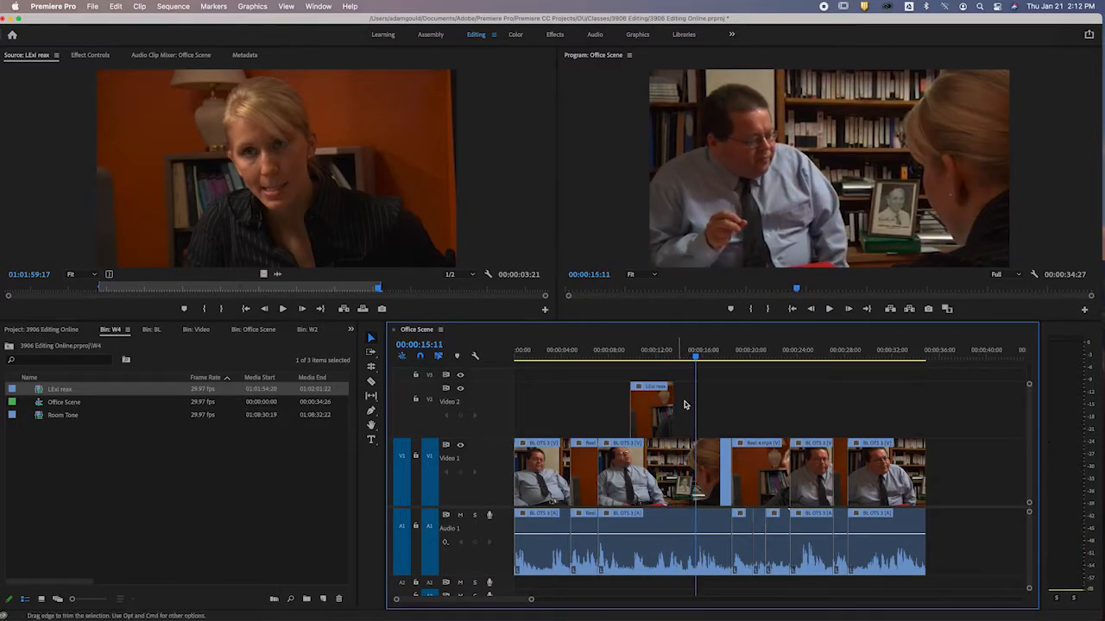
Open the BL OTS 3 clip under 00:00:15:11 in the source monitor and mark it from 01:03:03:25 to 01:03:07:22.
click(678, 492)
double_click(677, 492)
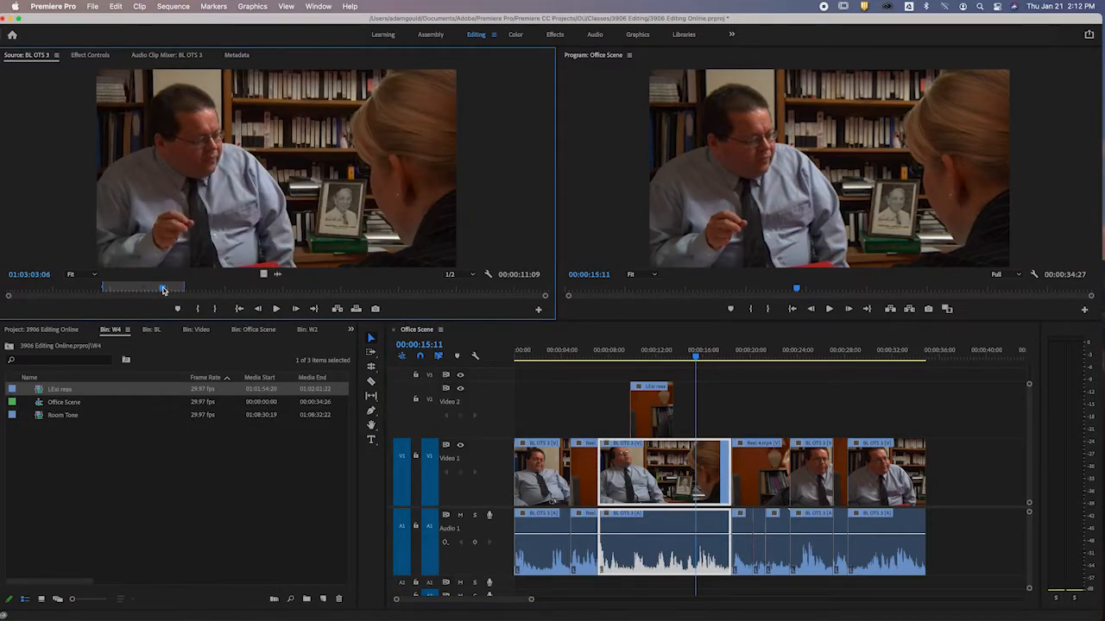
key(space)
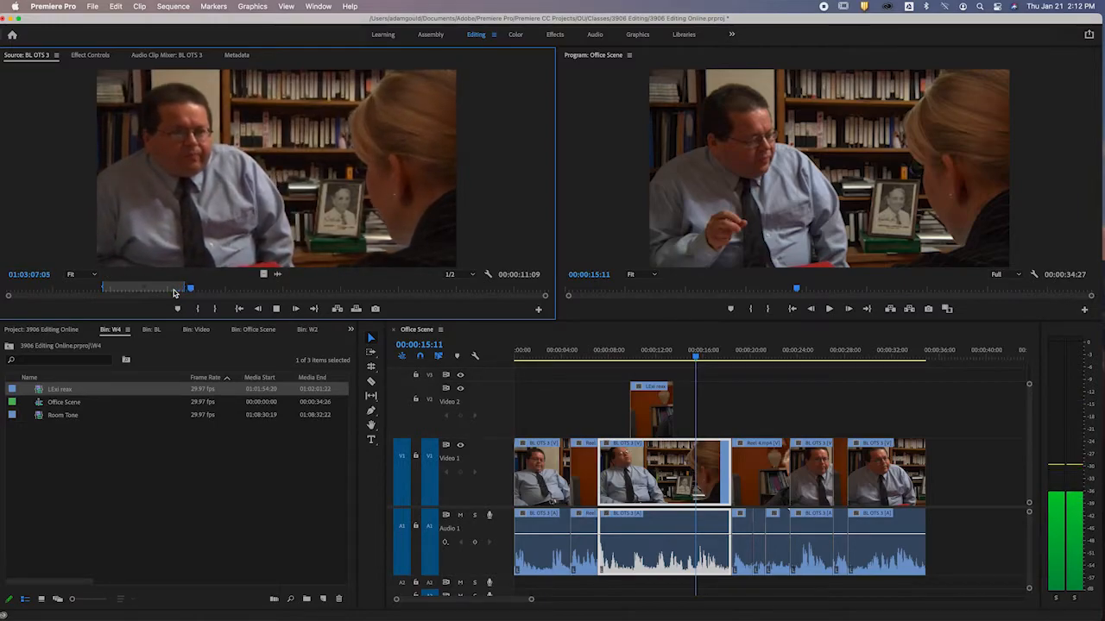
key(space)
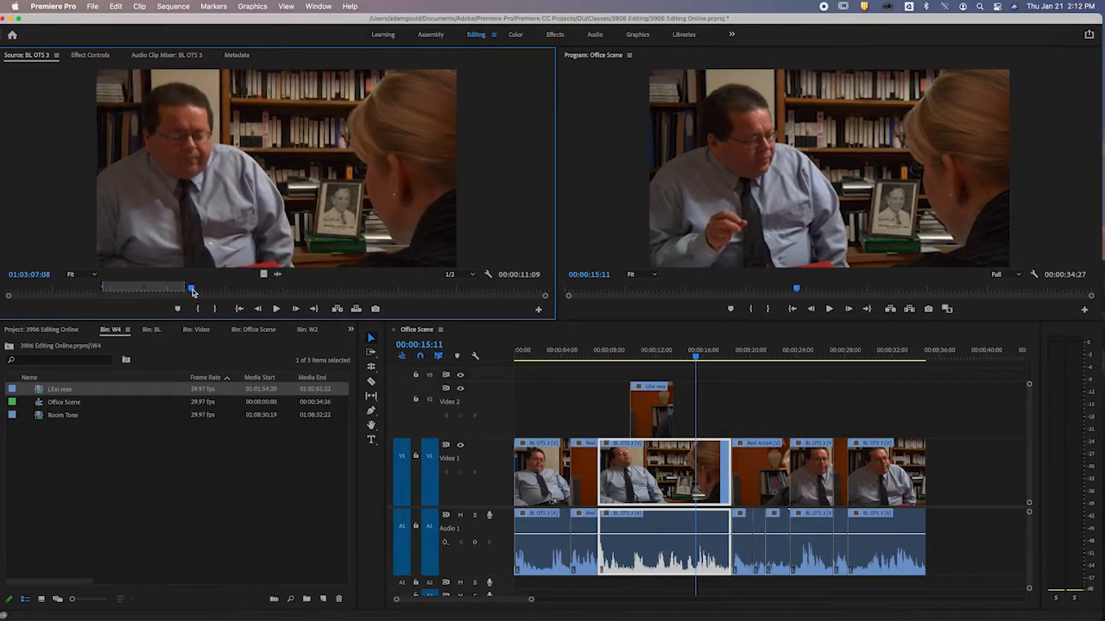
drag(192, 292, 162, 291)
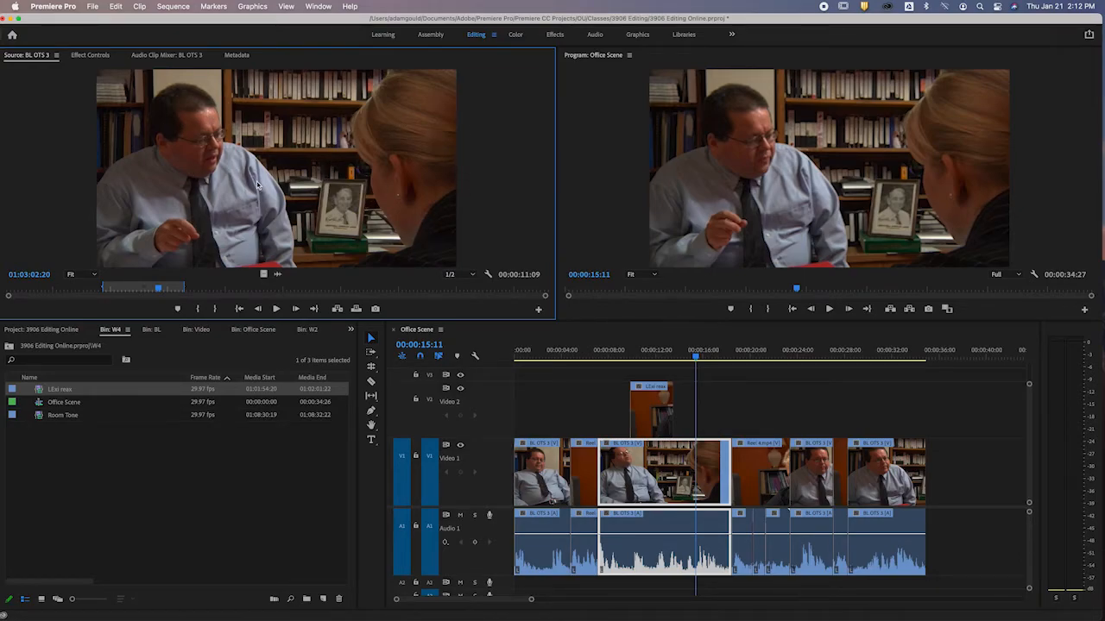
key(space)
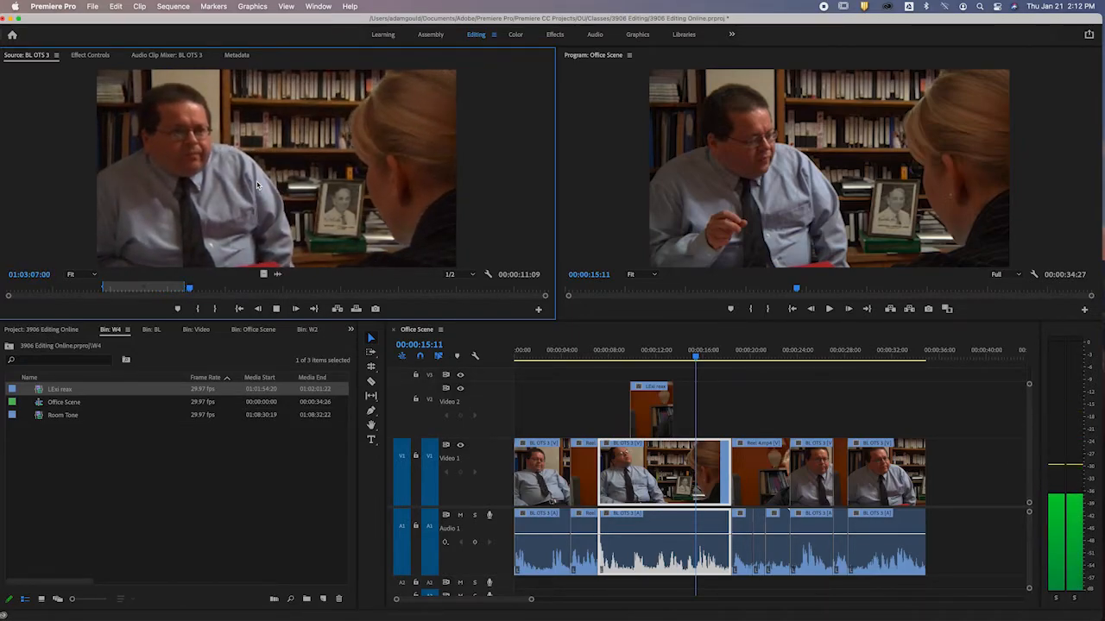
key(space)
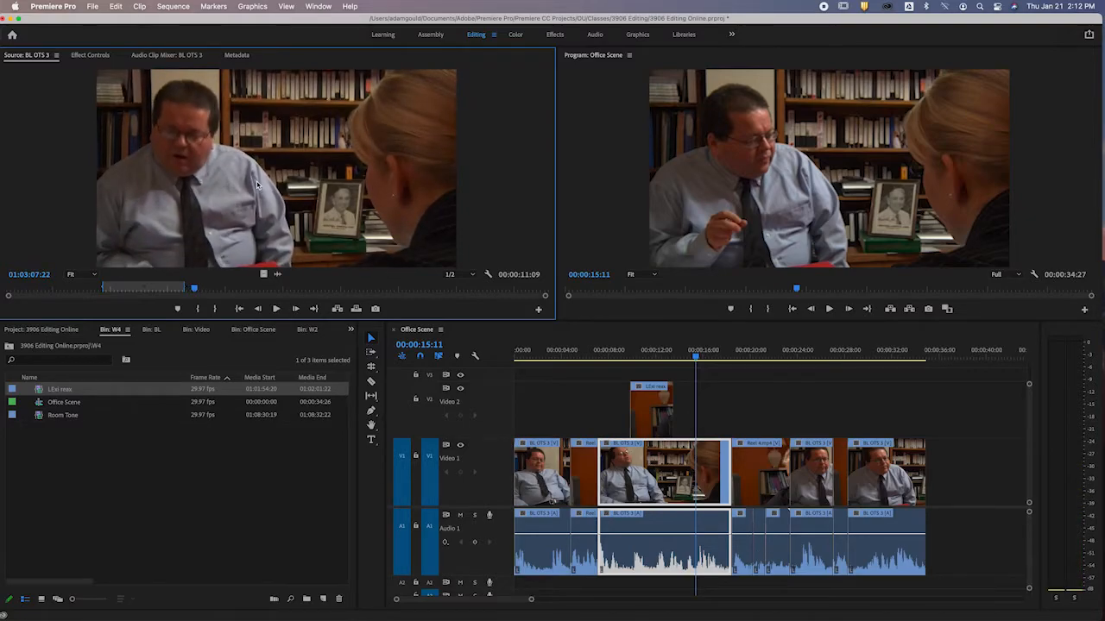
key(o)
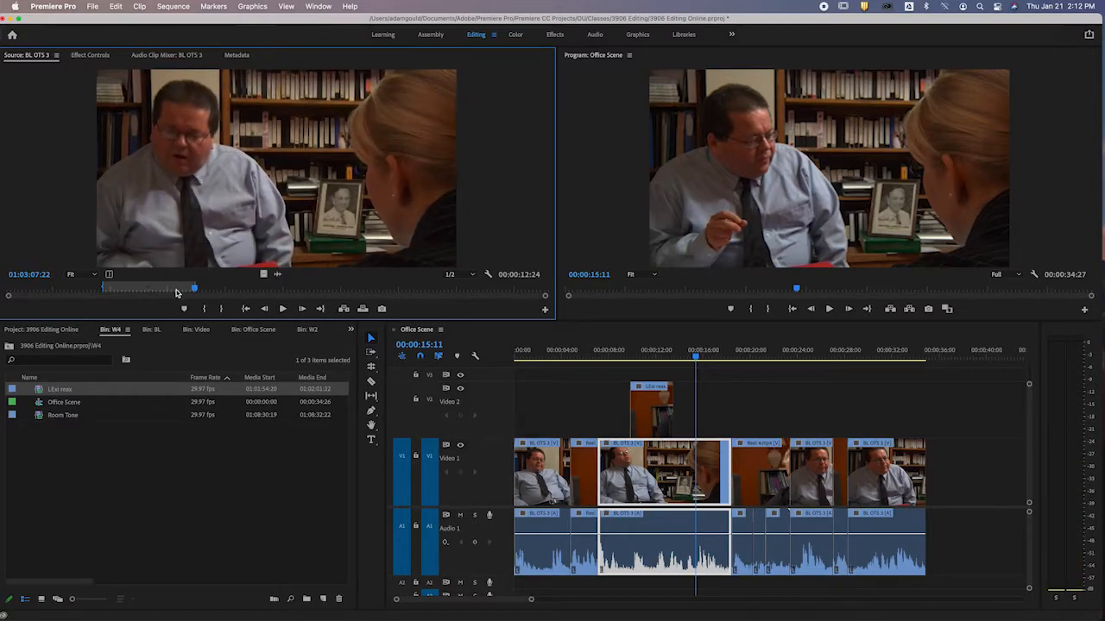
click(164, 291)
key(i)
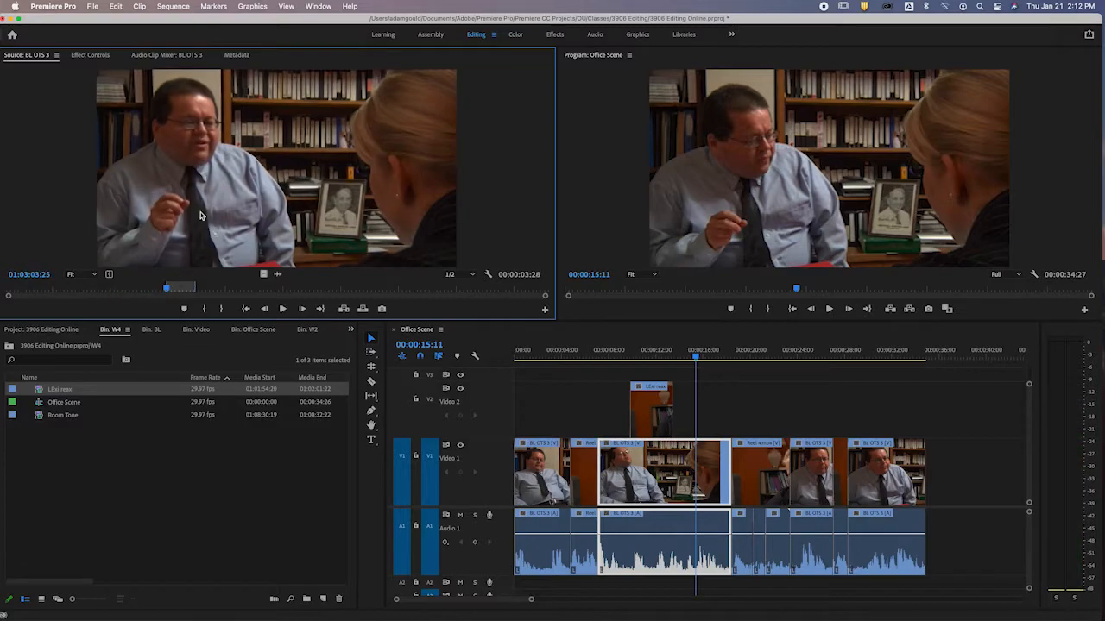
Place the marked BL OTS 3 section on Video 1 and Audio 1 beyond the sequence's end at about 00:00:54:00, and play it.
drag(223, 171, 993, 487)
scroll(993, 488, right, 10)
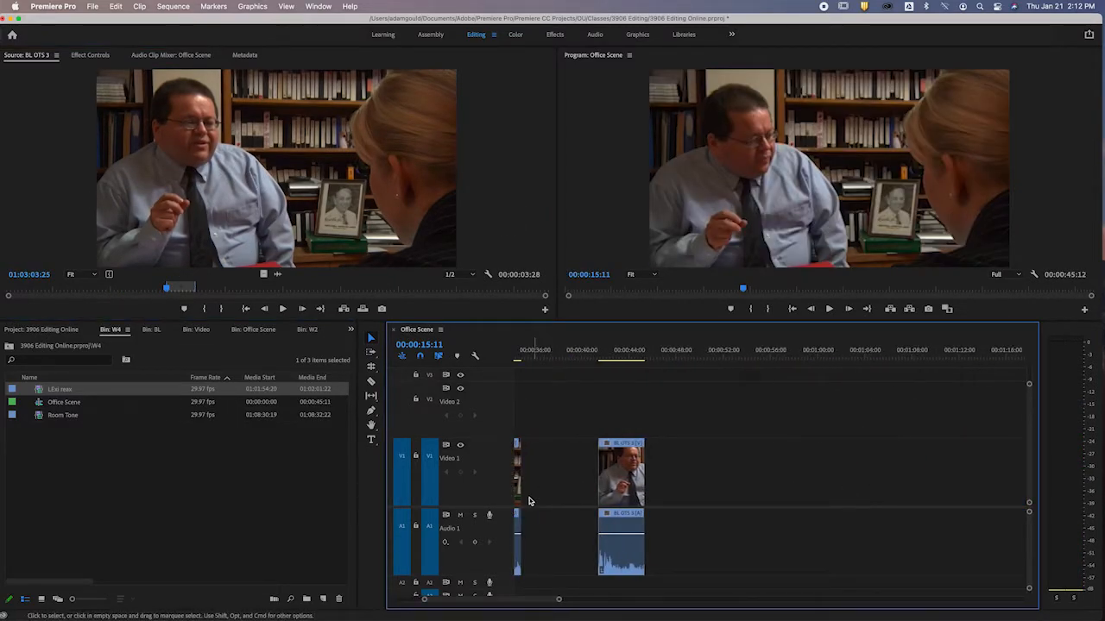
drag(629, 480, 776, 480)
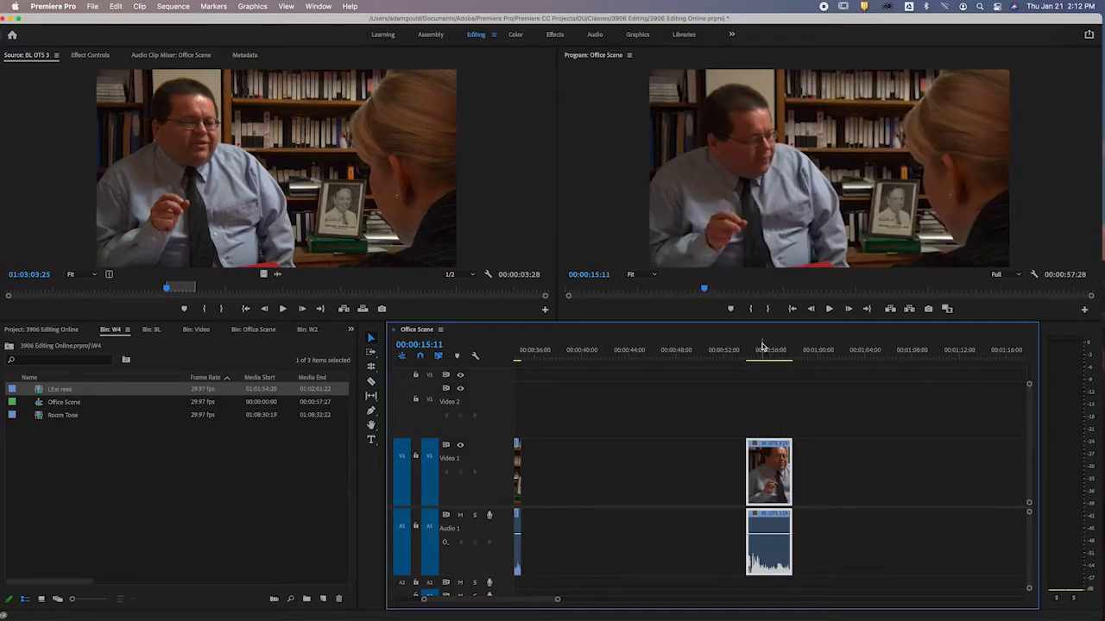
click(762, 350)
key(space)
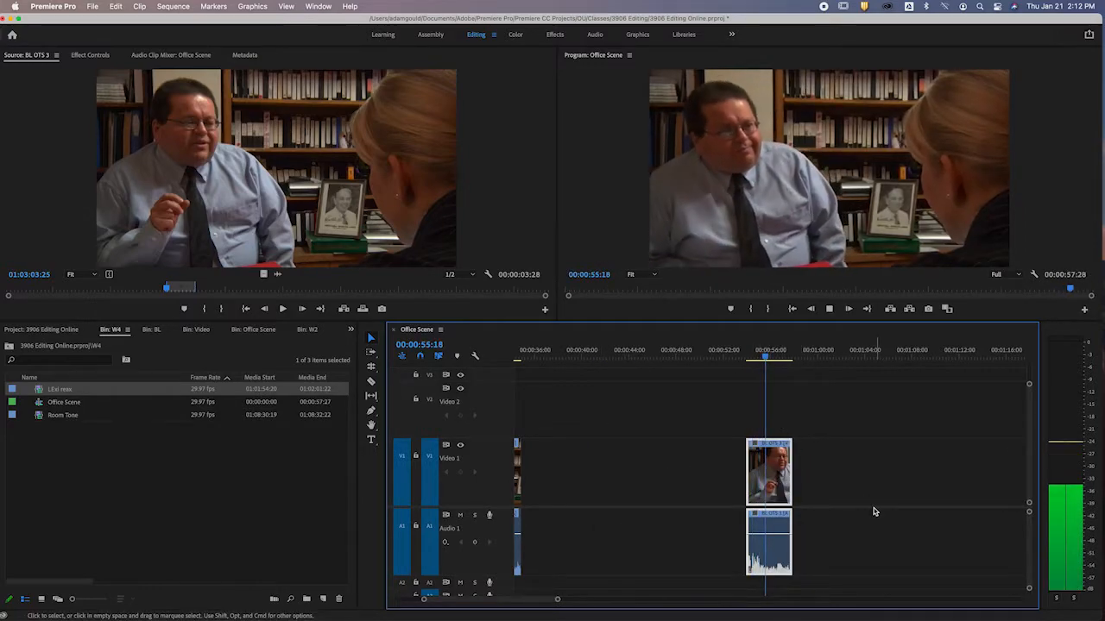
key(space)
Extend the isolated BL OTS 3 clip's start back to about 00:00:53:10 and play it through to 00:00:56:17.
drag(748, 470, 739, 471)
click(736, 362)
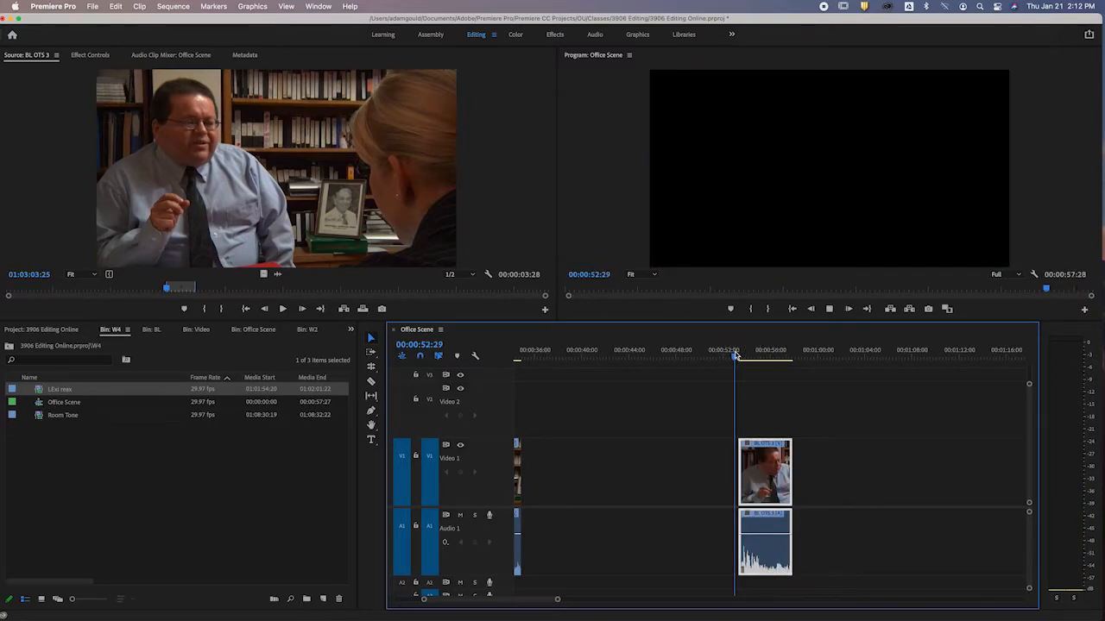
key(space)
key(XF86AudioRaiseVolume)
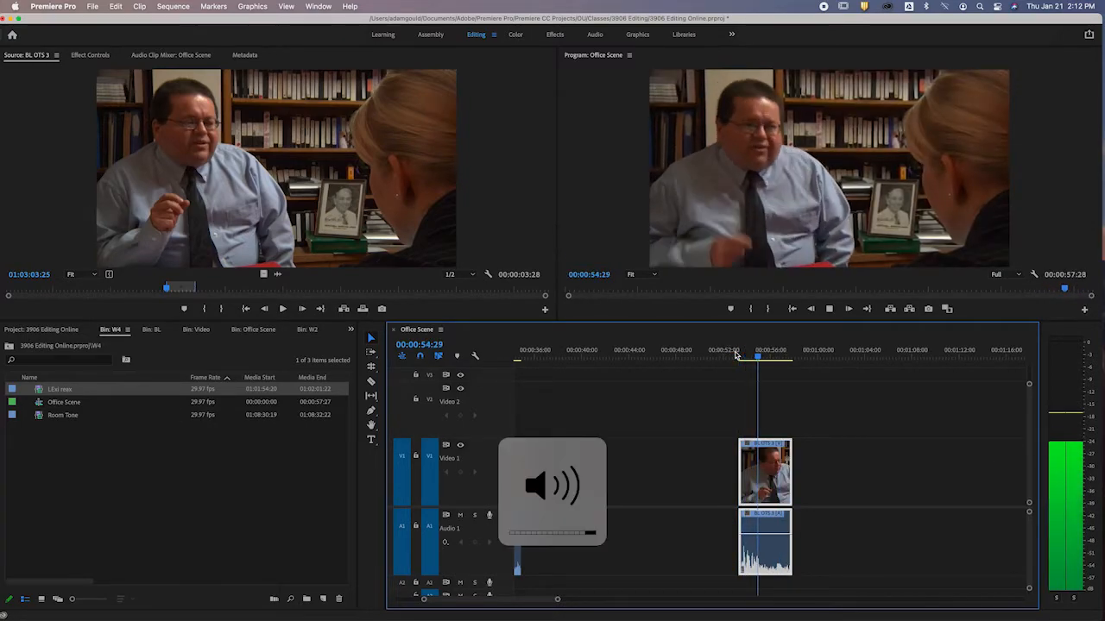
key(space)
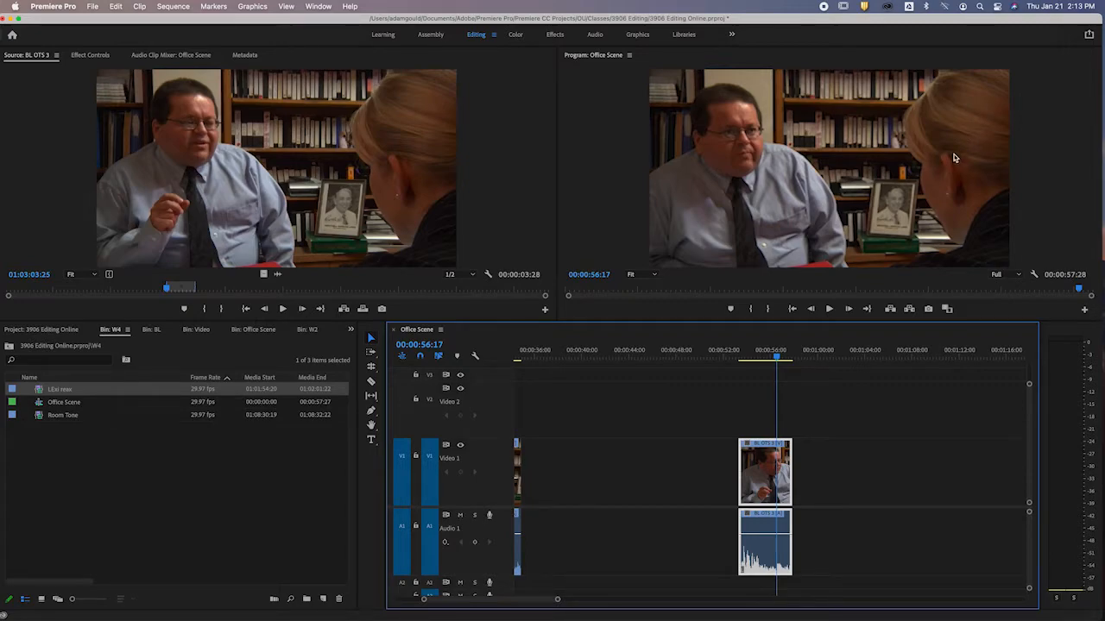
Play the reaction shot up to 00:00:19:11 and open its Reel 4.mp4 clip in the source monitor.
scroll(638, 413, left, 5)
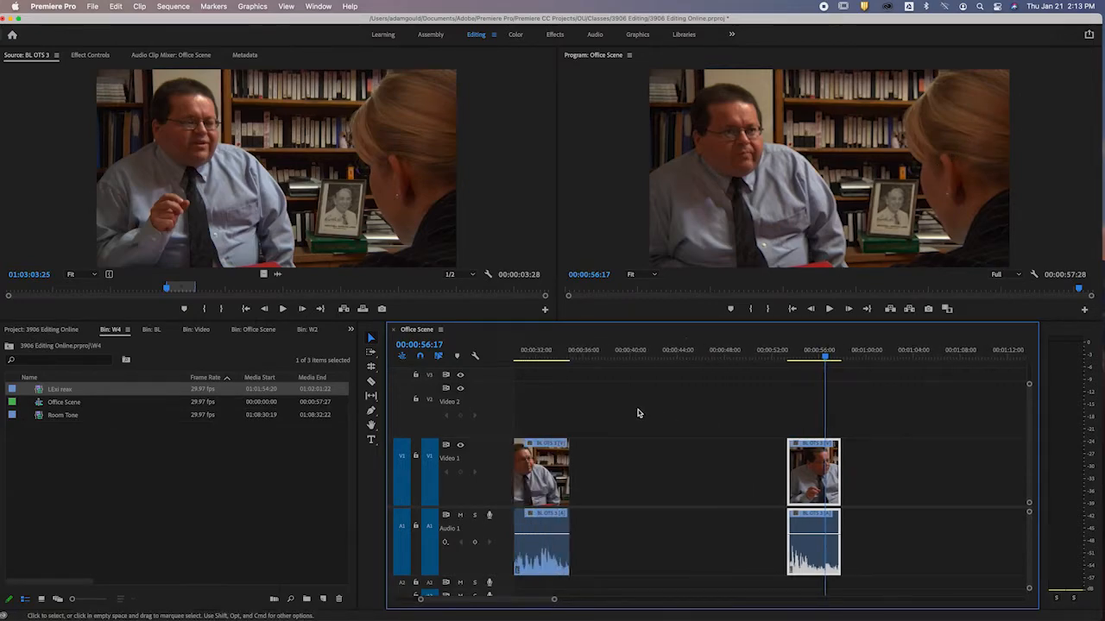
scroll(638, 414, left, 5)
click(698, 352)
key(space)
key(space)
click(685, 350)
key(space)
key(space)
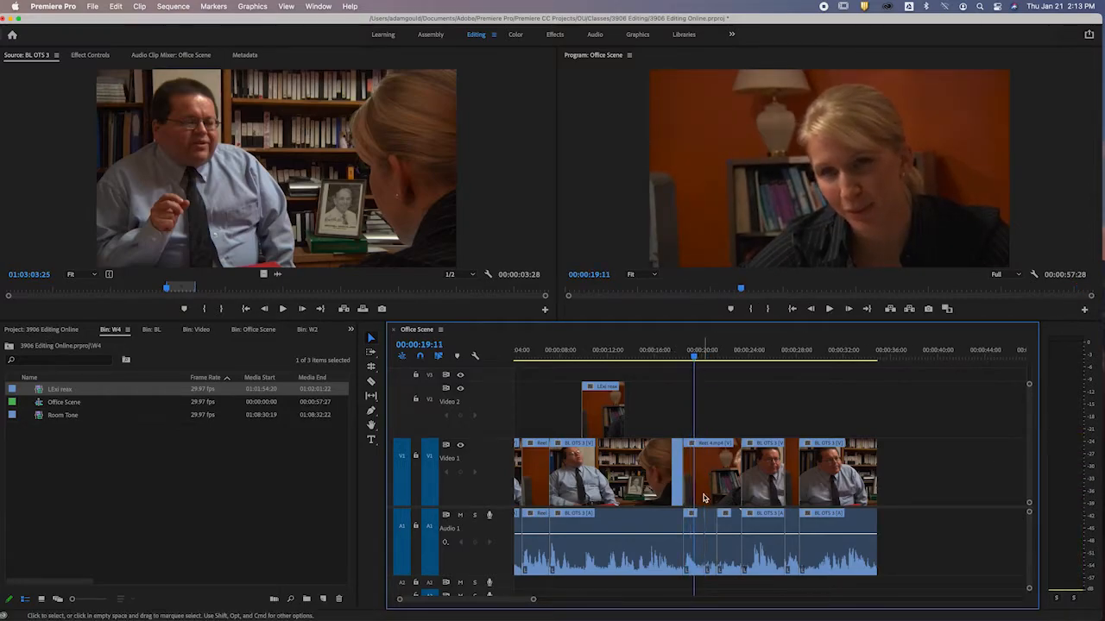
click(699, 509)
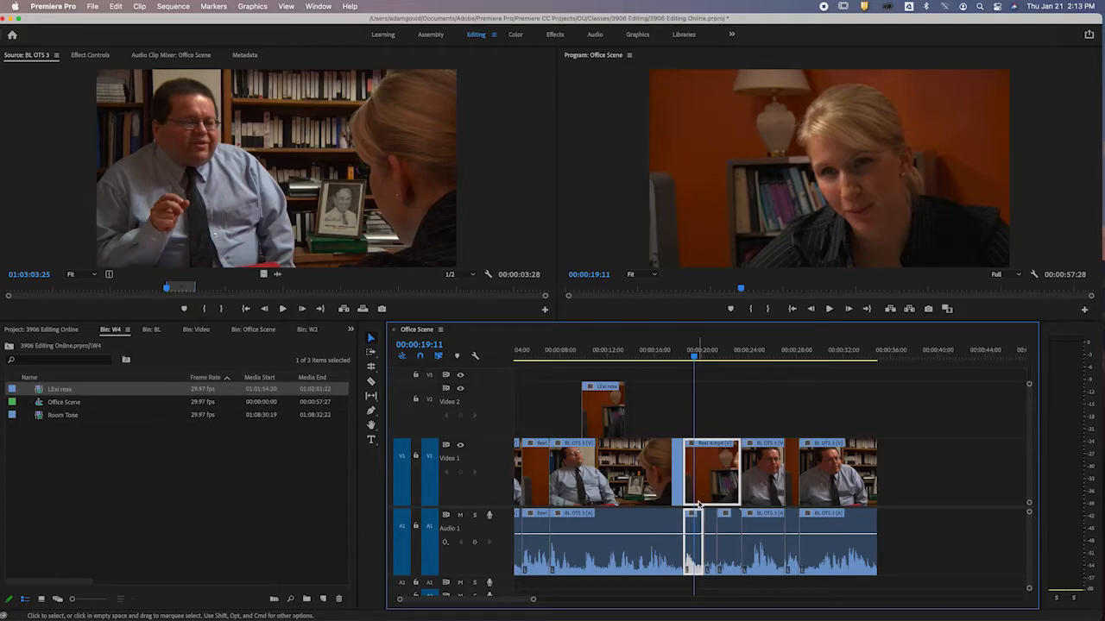
double_click(699, 505)
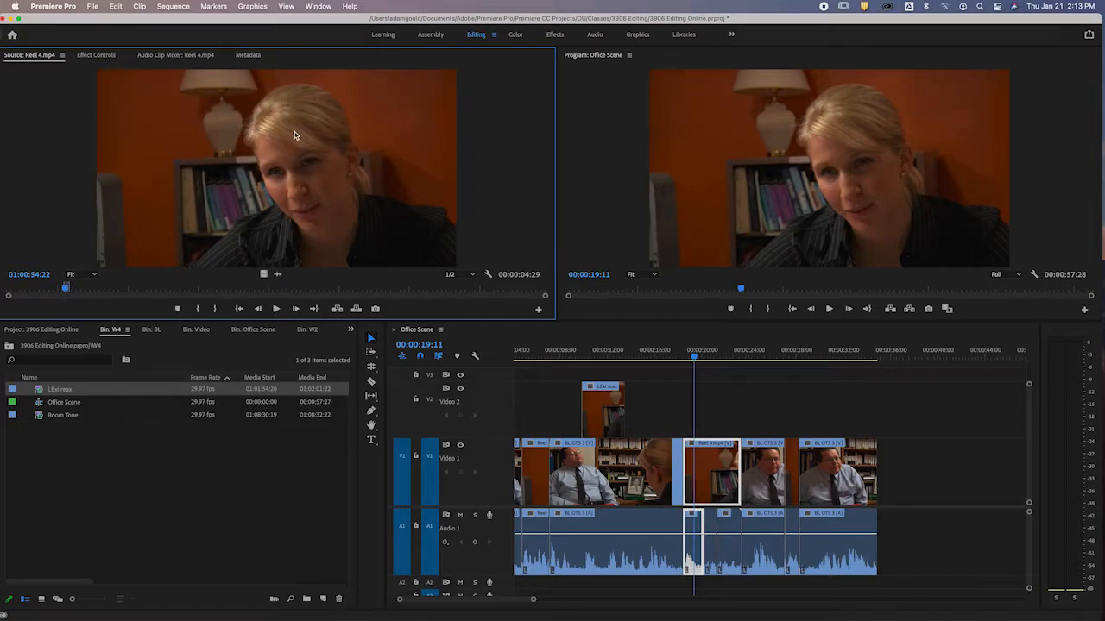
Place only the audio of Reel 4.mp4 on Audio 2, starting where the isolated BL OTS 3 clip ends.
click(865, 349)
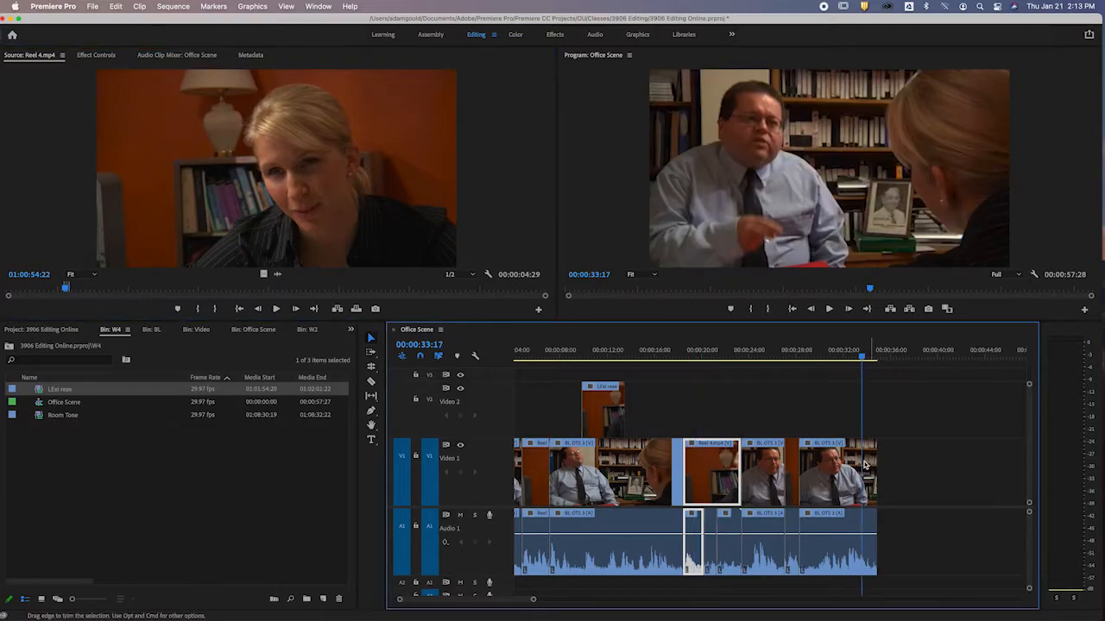
click(260, 162)
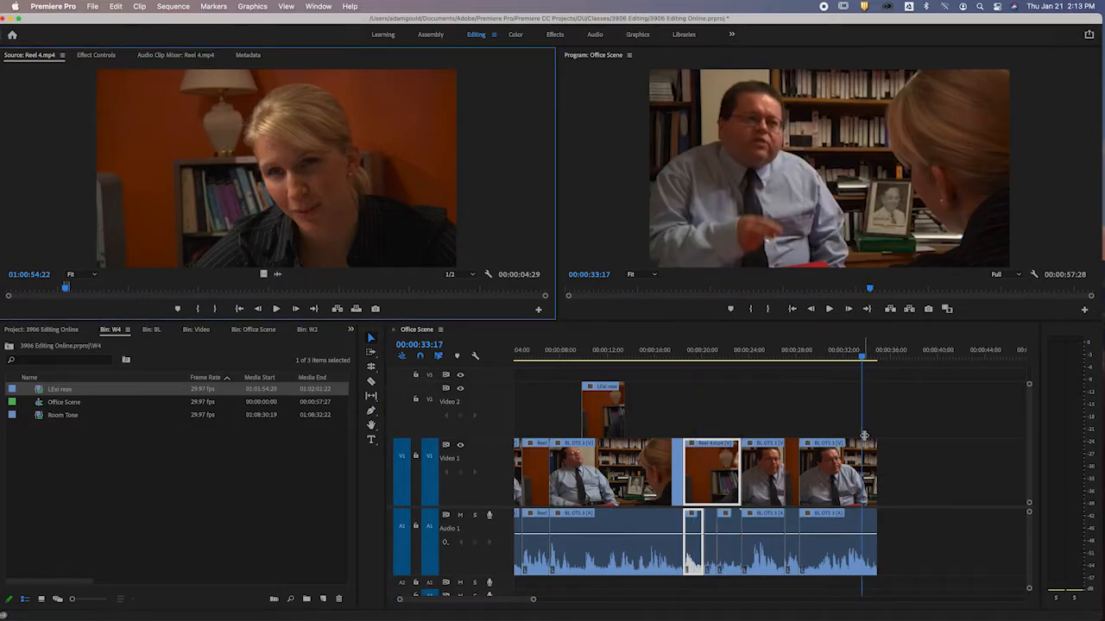
scroll(862, 439, down, 10)
drag(278, 275, 882, 587)
Play the isolated BL OTS 3 clip from 00:00:54:11 and trim only its audio end back to 00:00:55:22.
click(799, 352)
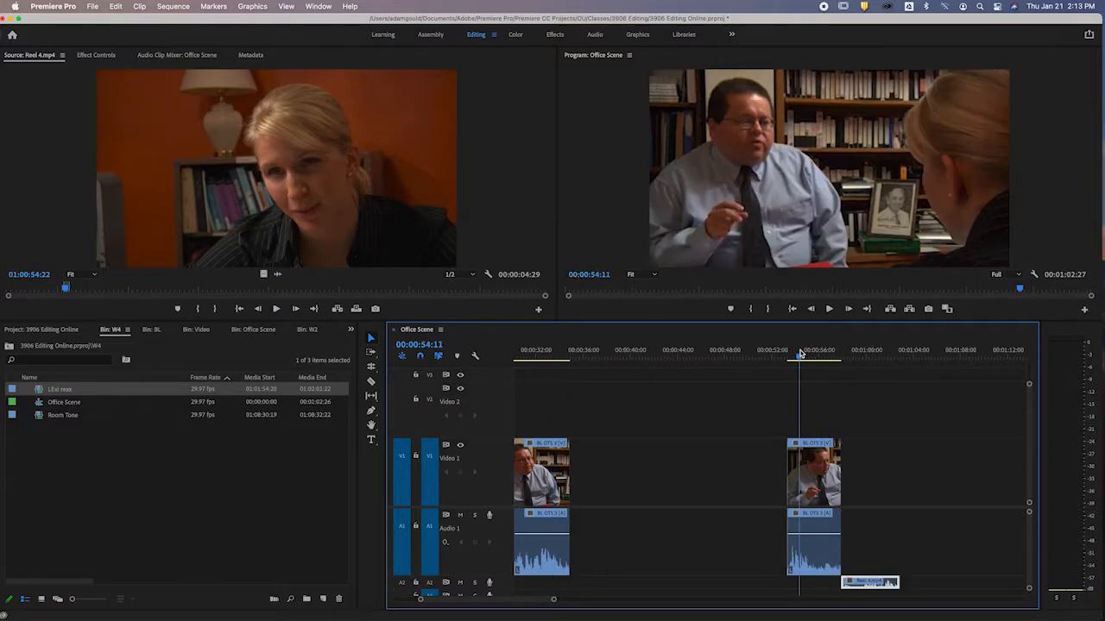
key(=)
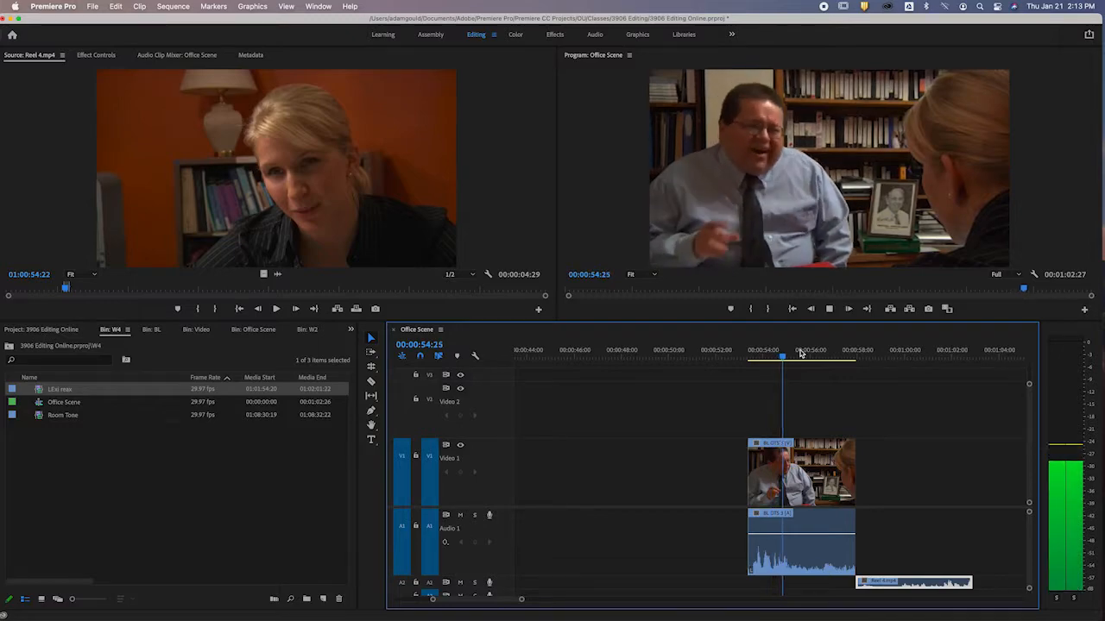
key(space)
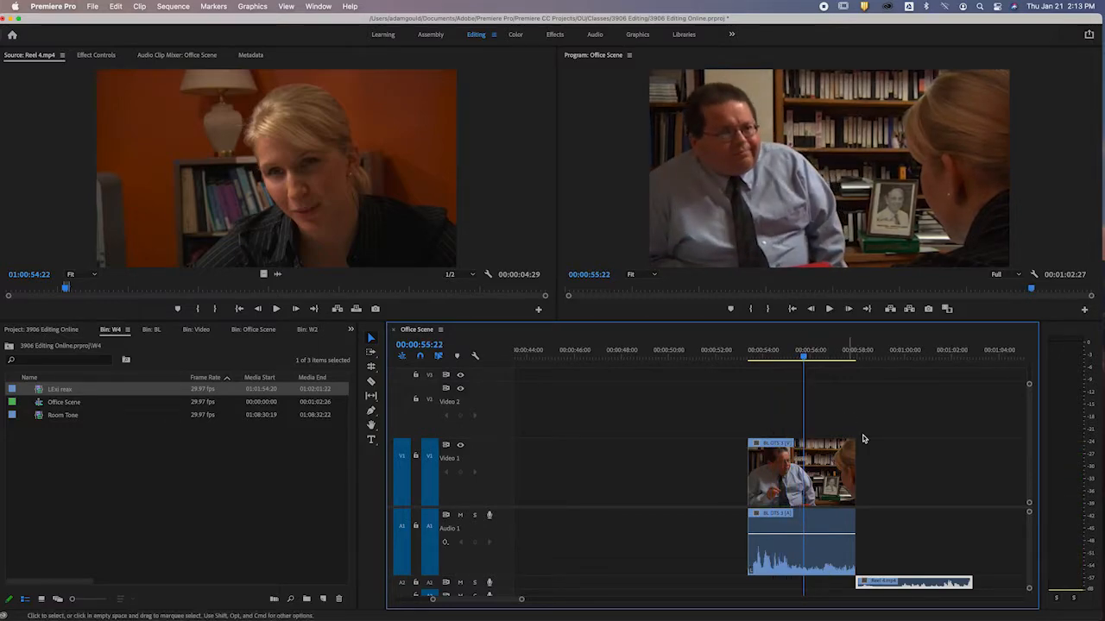
drag(852, 553, 803, 554)
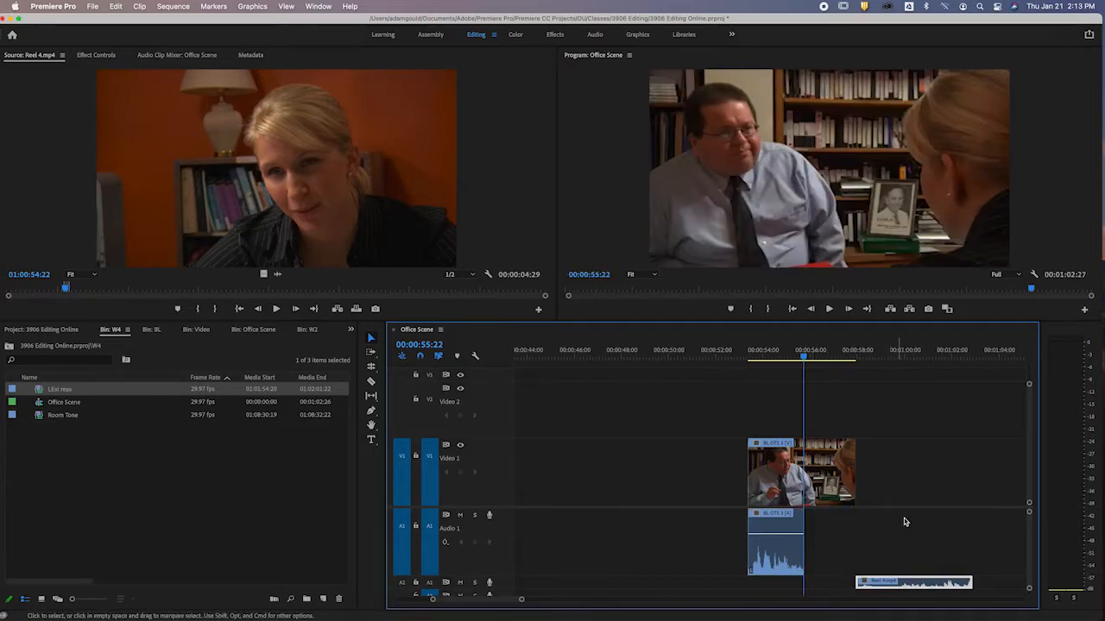
Shorten the Reel 4 audio, move it to Audio 1 under the end of the BL OTS 3 video, and play from 00:00:56:09.
click(858, 354)
key(space)
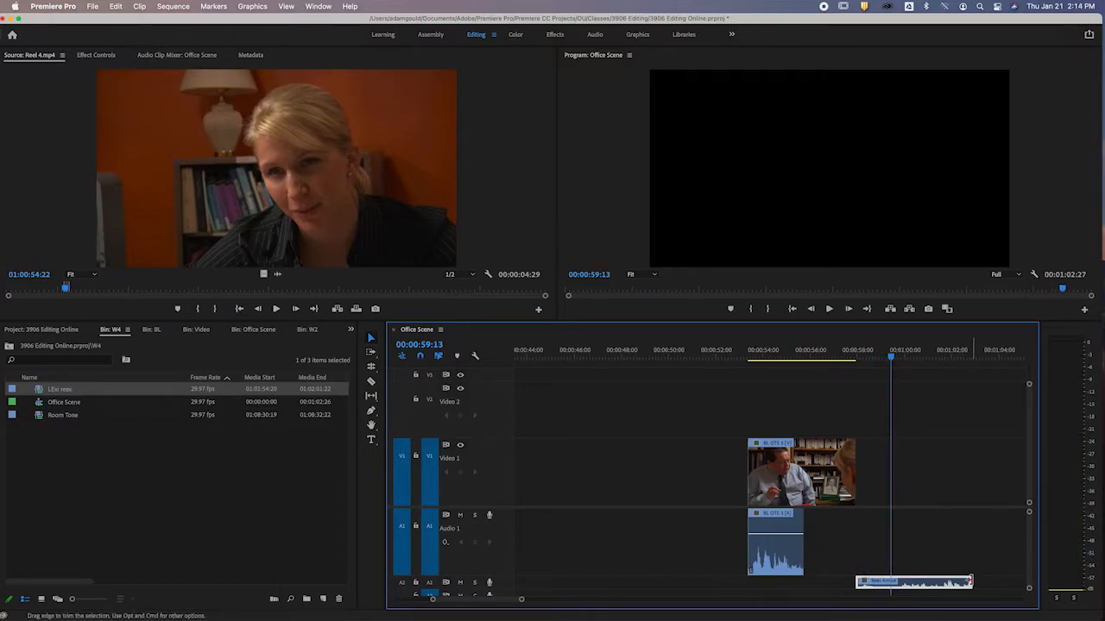
drag(970, 582, 844, 557)
click(816, 350)
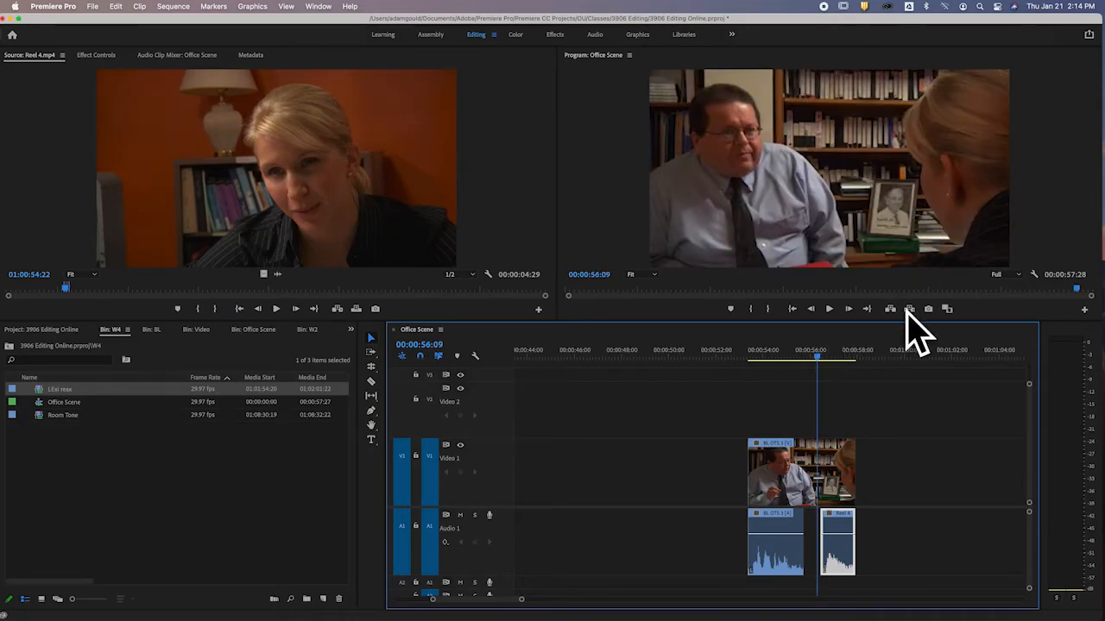
key(space)
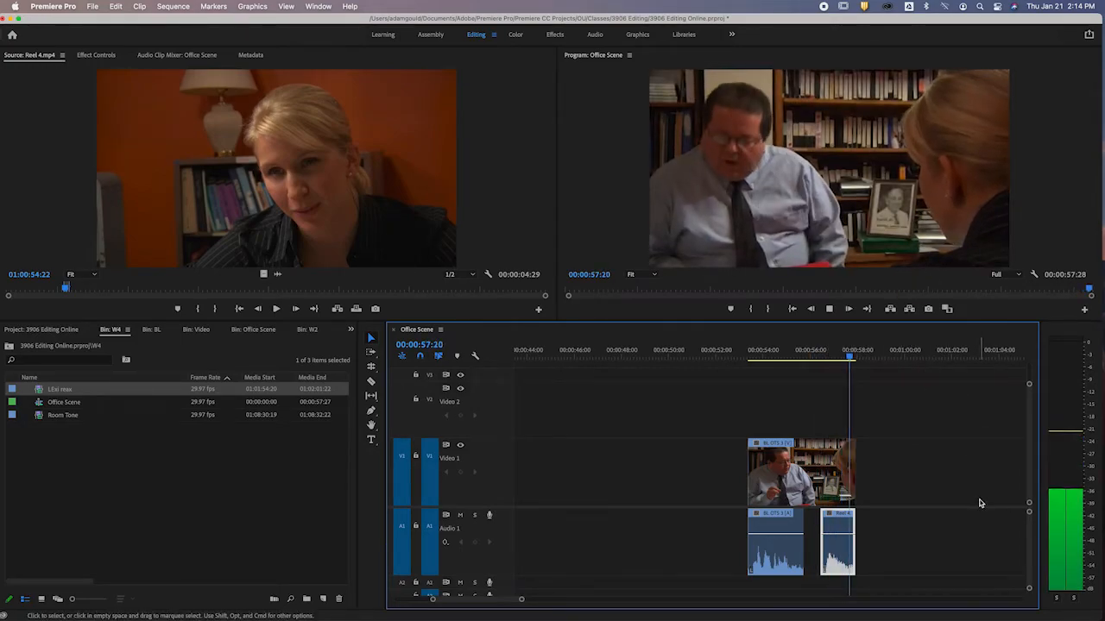
key(space)
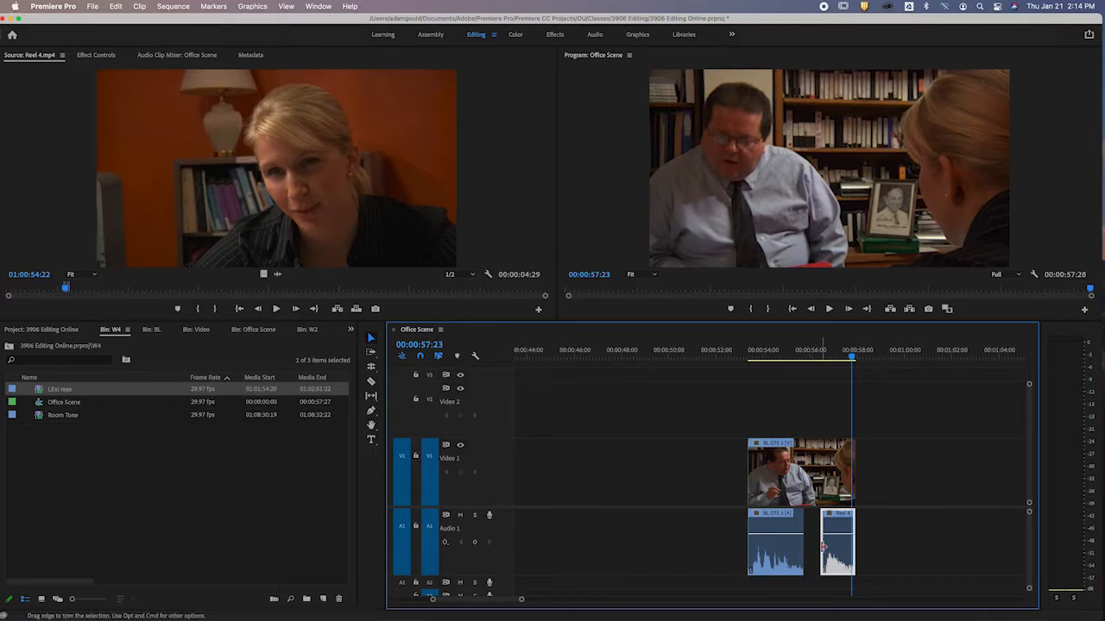
Try extending the Reel 4 audio's start back to 00:00:55:22, reopen the gap, and play the shortened audio.
drag(824, 546, 804, 546)
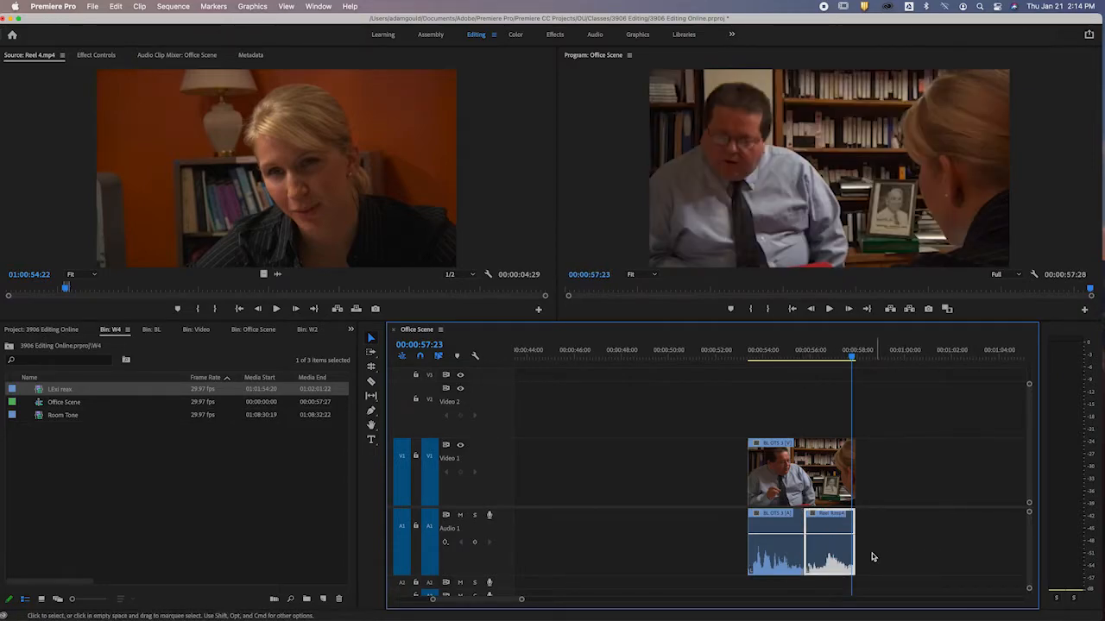
drag(807, 545, 821, 546)
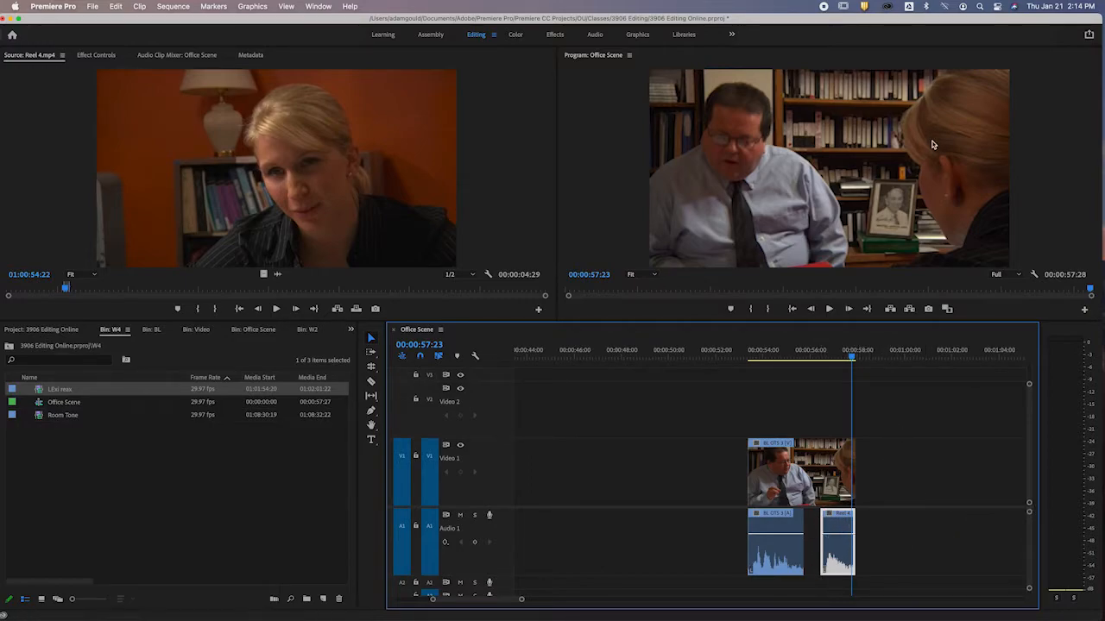
click(820, 349)
key(space)
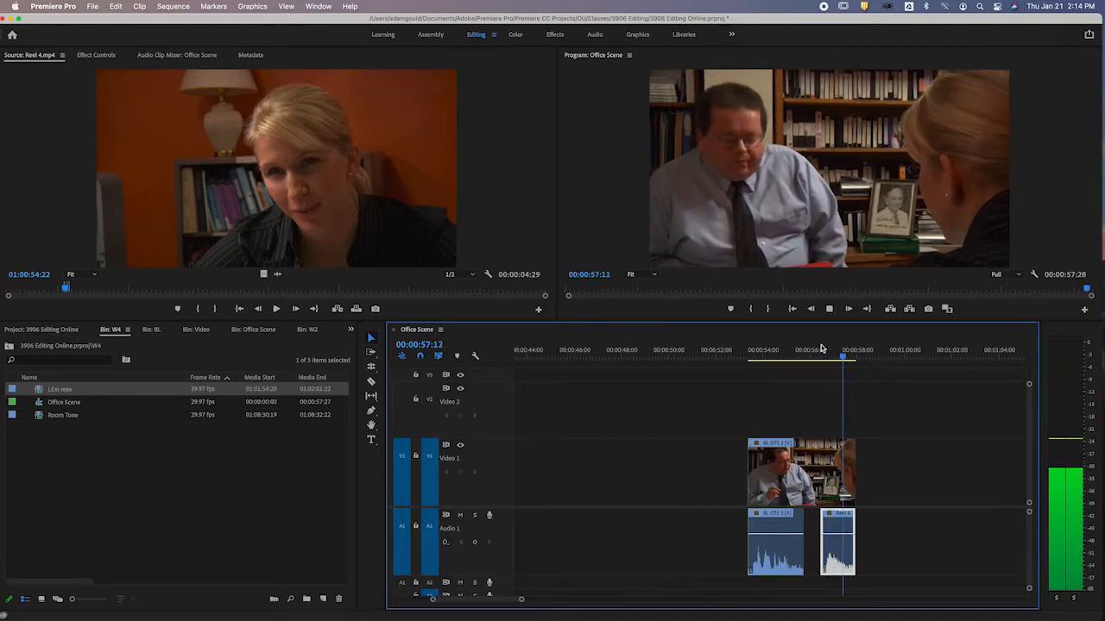
Extend the Reel 4 audio's start back to the BL OTS 3 audio at 00:00:55:22 and play through to 00:00:57:19.
drag(822, 542, 805, 543)
click(772, 350)
key(space)
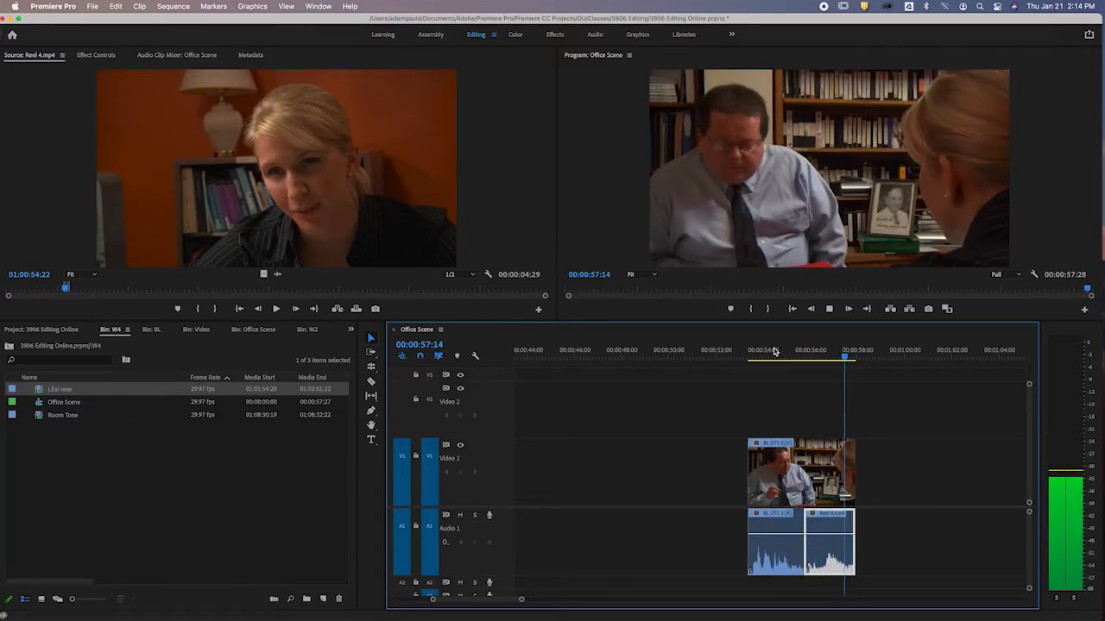
key(space)
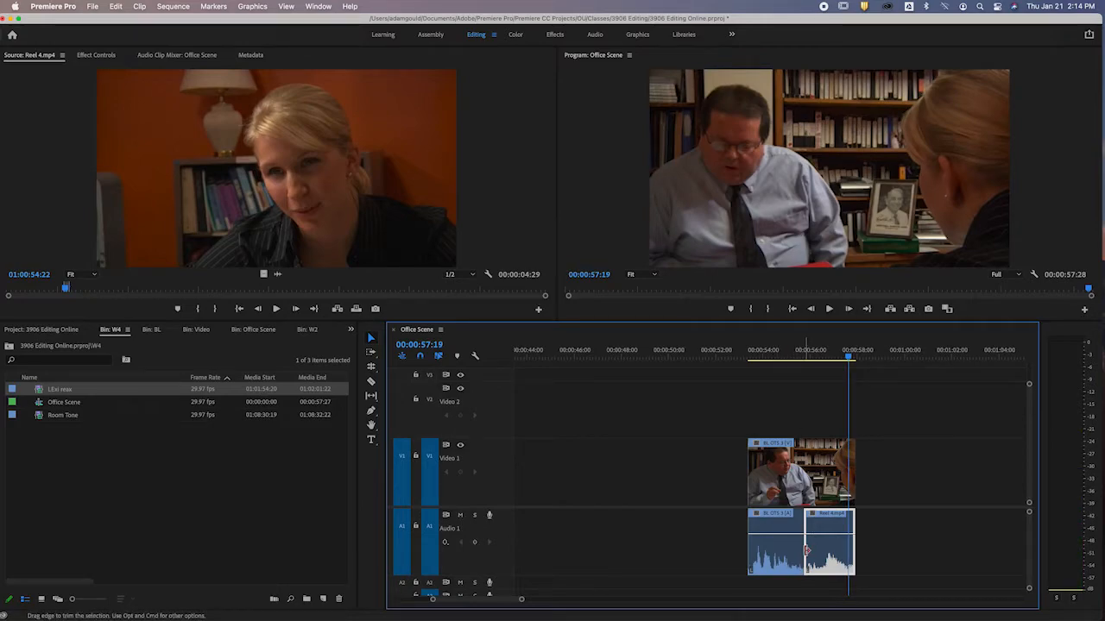
Apply the default transition at the cut between the BL OTS 3 and Reel 4 audio and return to 00:00:54:06.
right_click(806, 549)
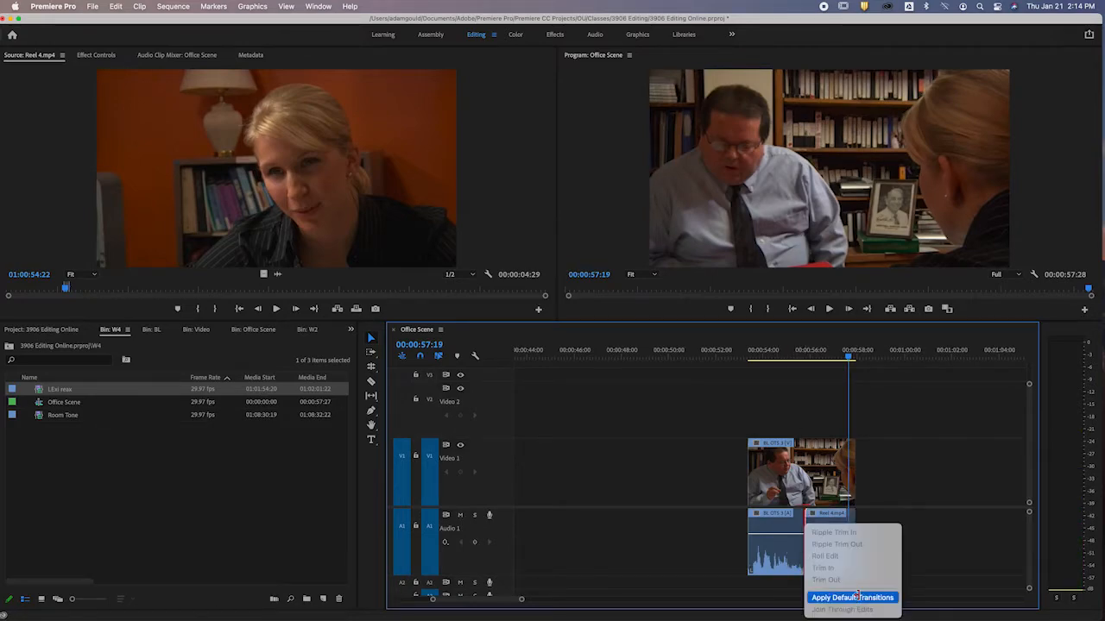
click(861, 596)
click(770, 350)
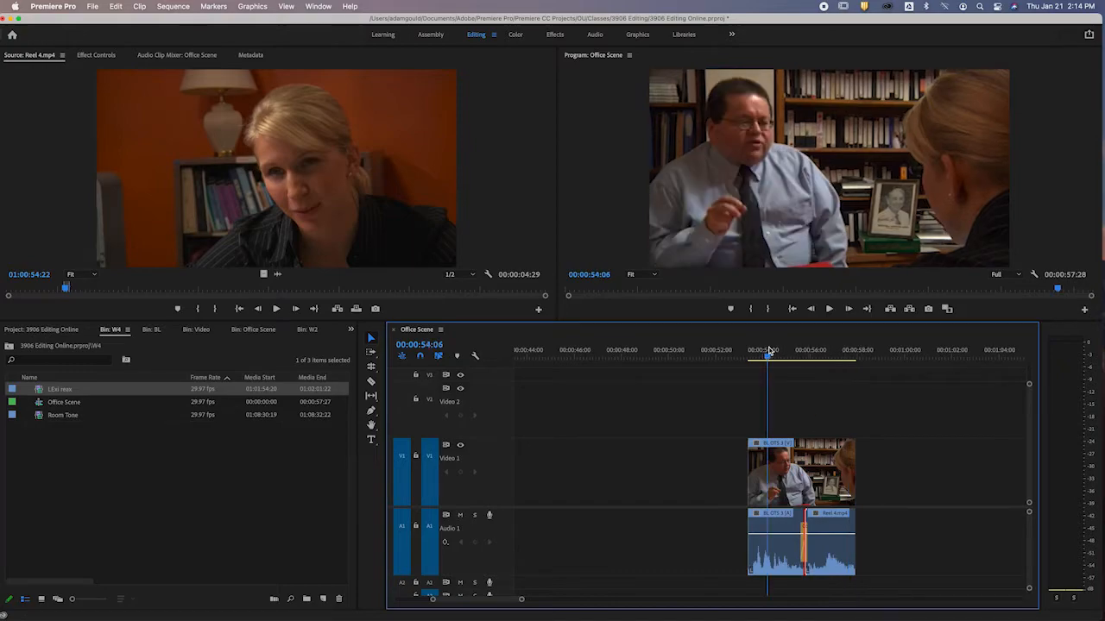
Play the crossfaded audio from 00:00:54:06 to the sequence end, and review the shot at 00:00:54:24 and 00:00:56:29.
key(space)
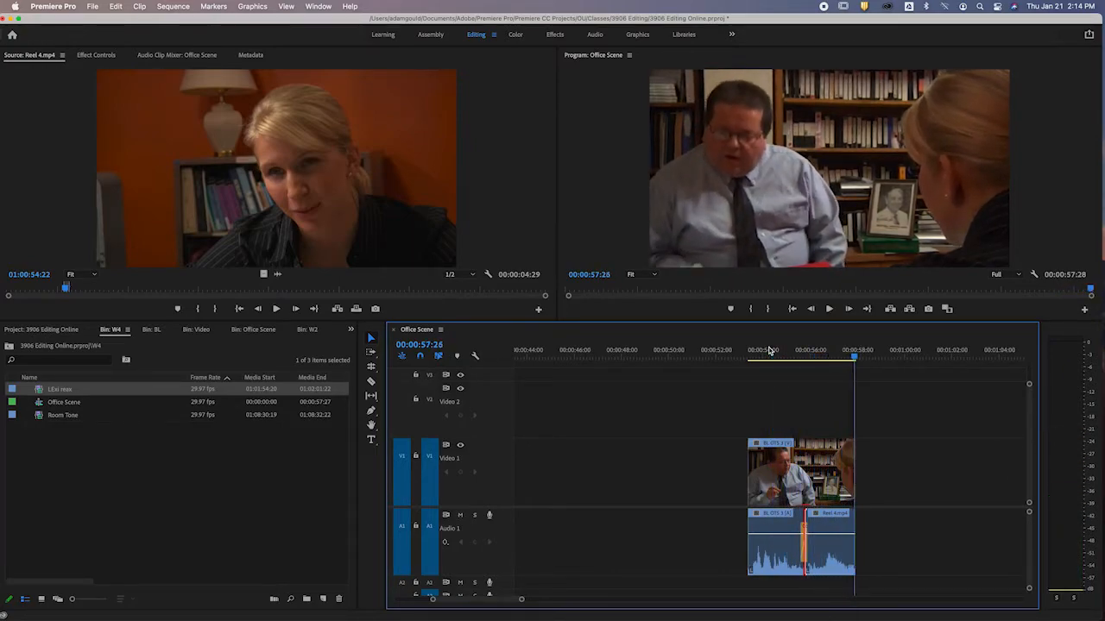
mouse_move(769, 353)
mouse_down()
mouse_move(834, 355)
mouse_move(781, 352)
mouse_up()
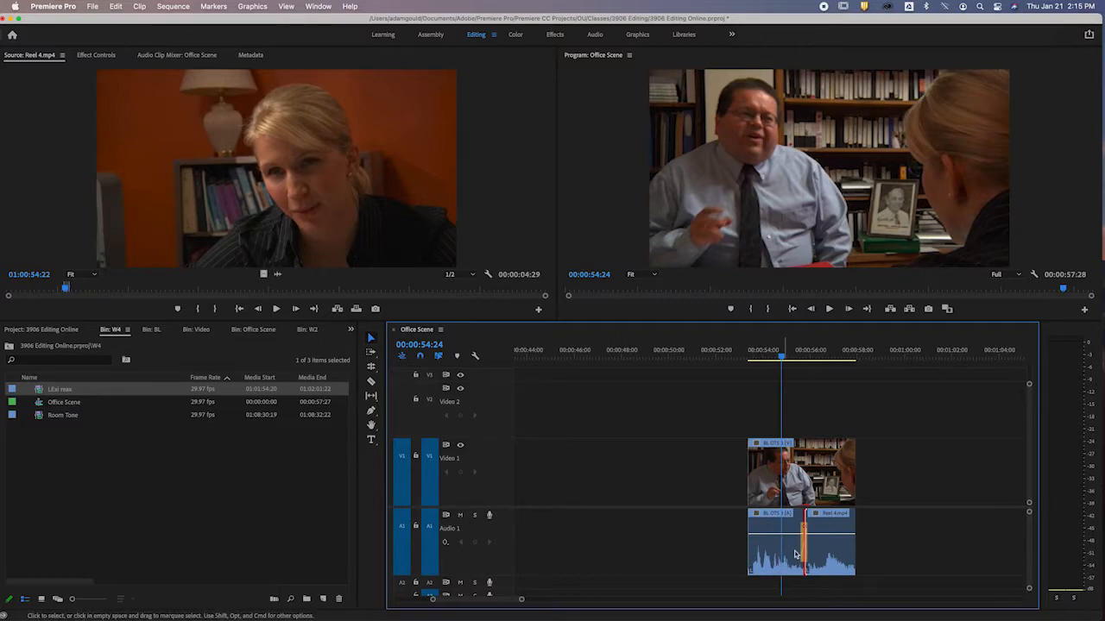
click(834, 352)
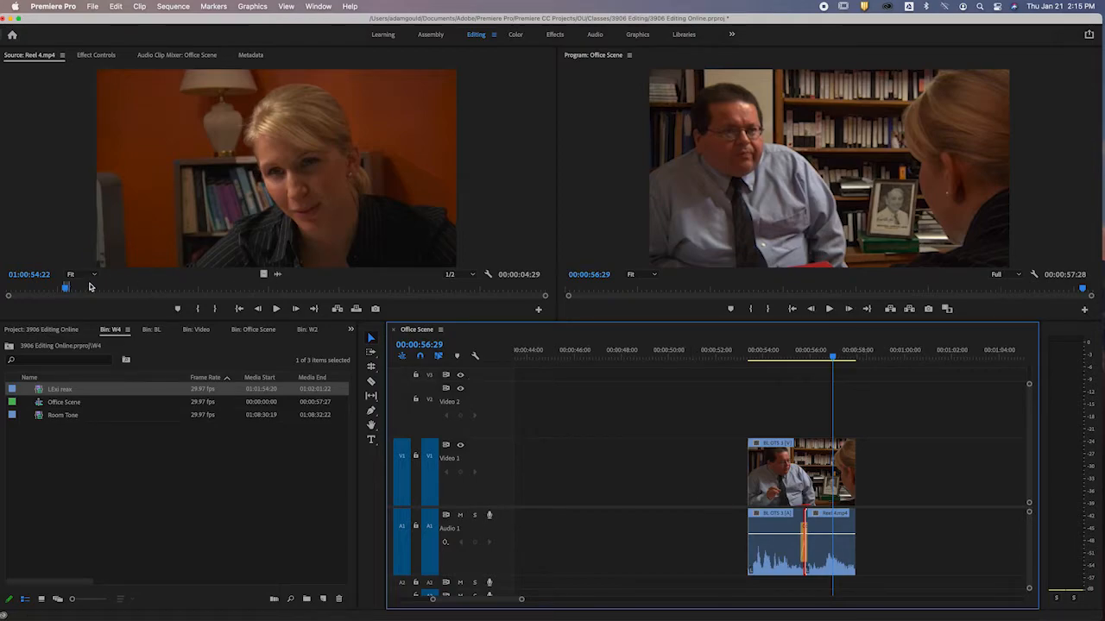
Play the Reel 4 source clip from 01:00:54:22 to 01:00:57:29, and return to the sequence at 00:00:56:27.
click(277, 310)
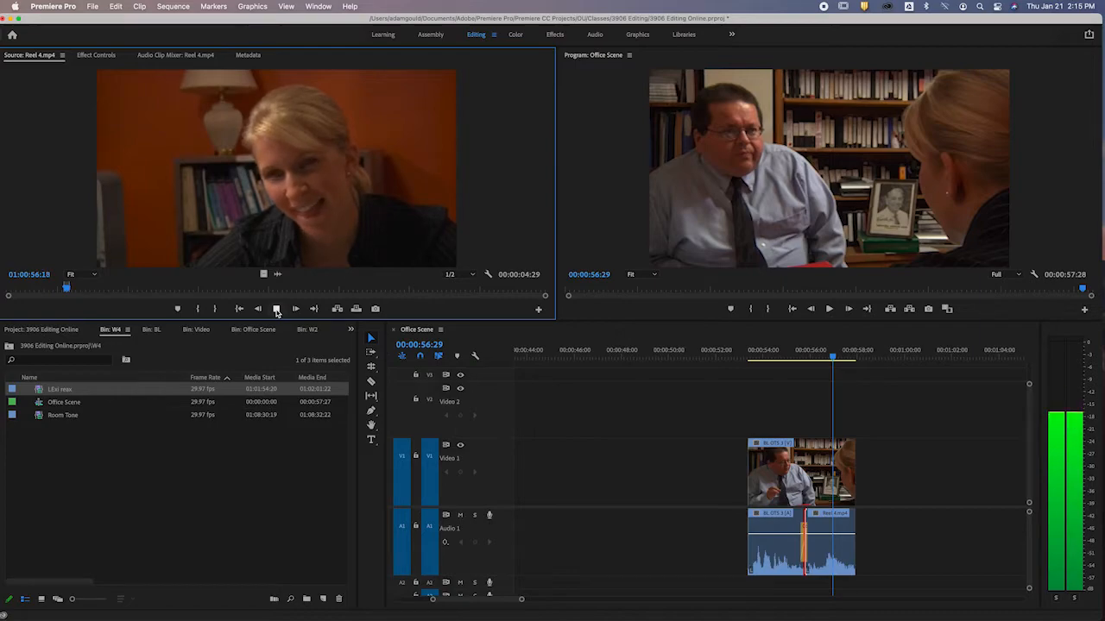
click(276, 310)
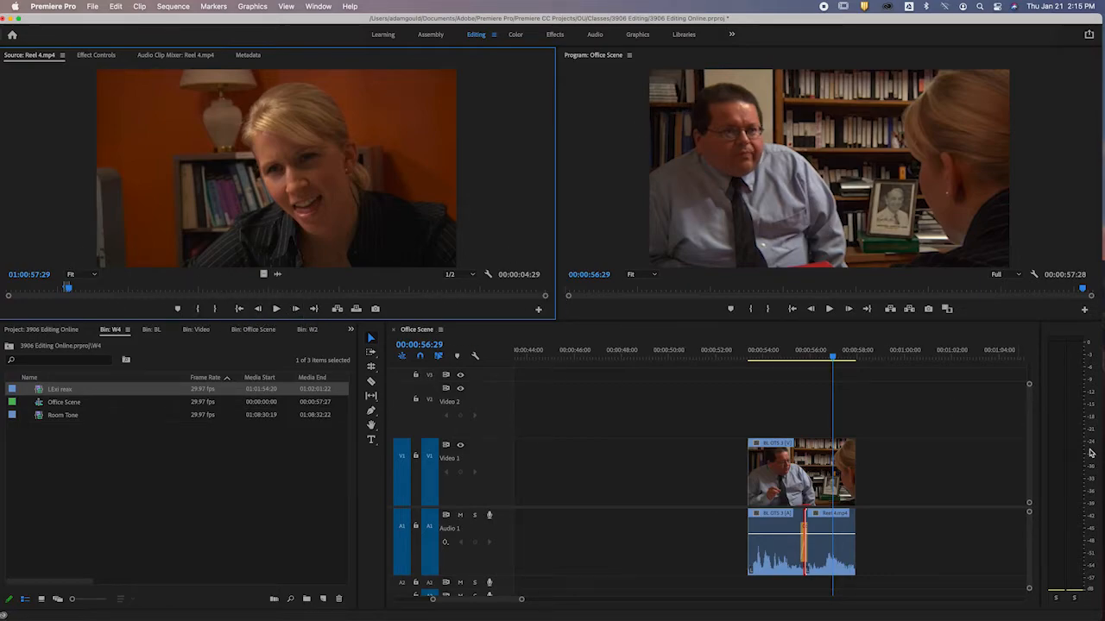
click(834, 359)
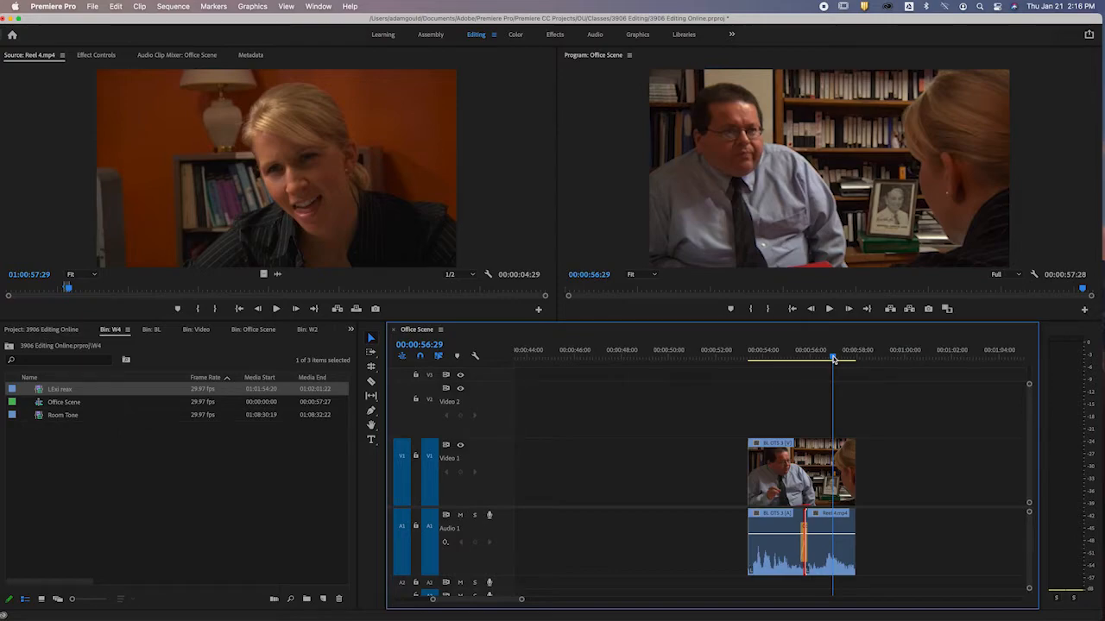
mouse_move(833, 359)
mouse_down()
mouse_move(818, 362)
mouse_move(832, 360)
mouse_up()
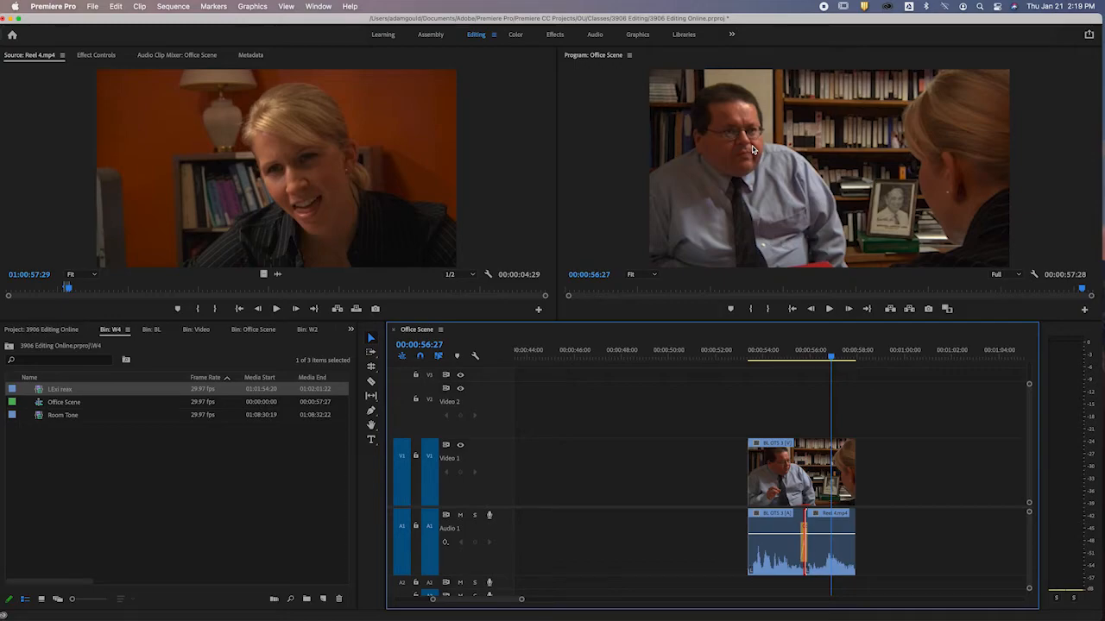
Return to the sequence start, show the earlier edited scene, and review the BL OTS 3 shot at 00:00:25:28.
key(Home)
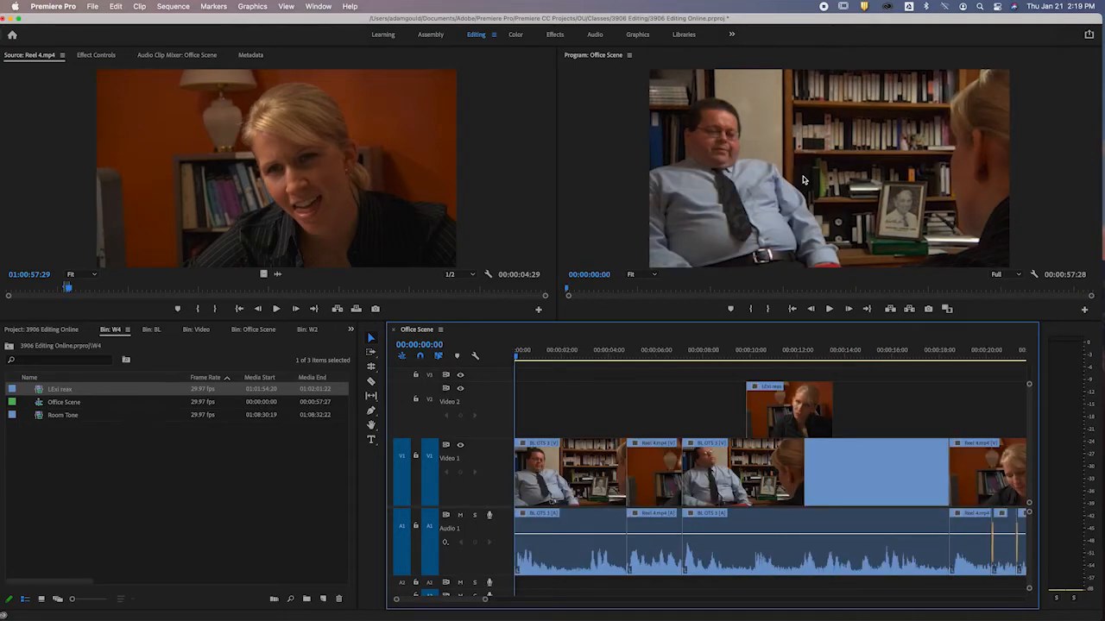
key(backslash)
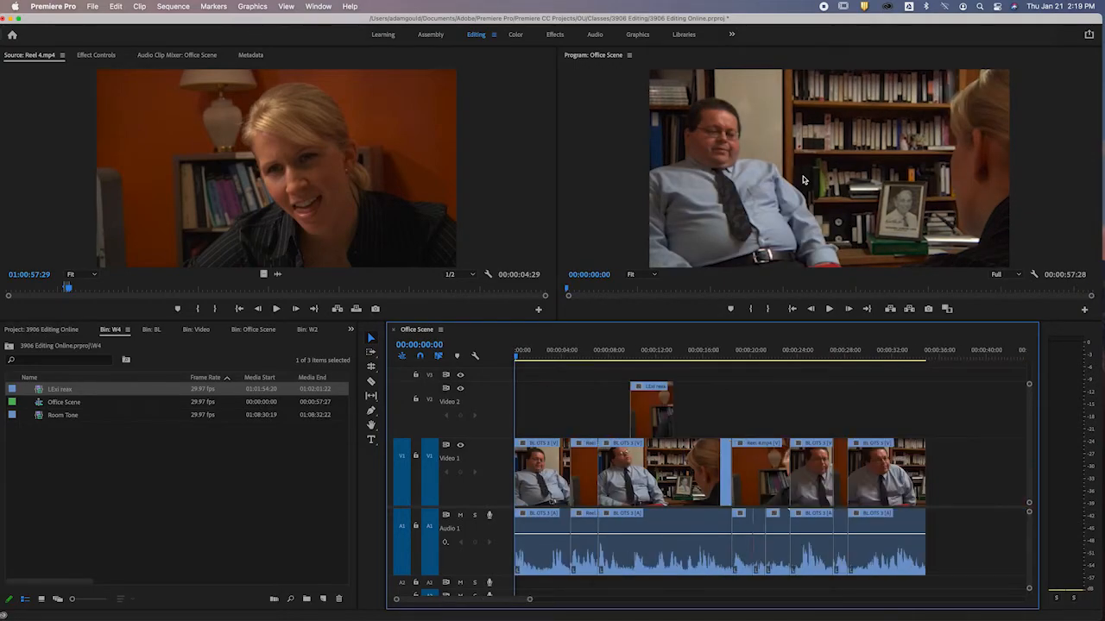
click(824, 353)
drag(824, 354, 821, 358)
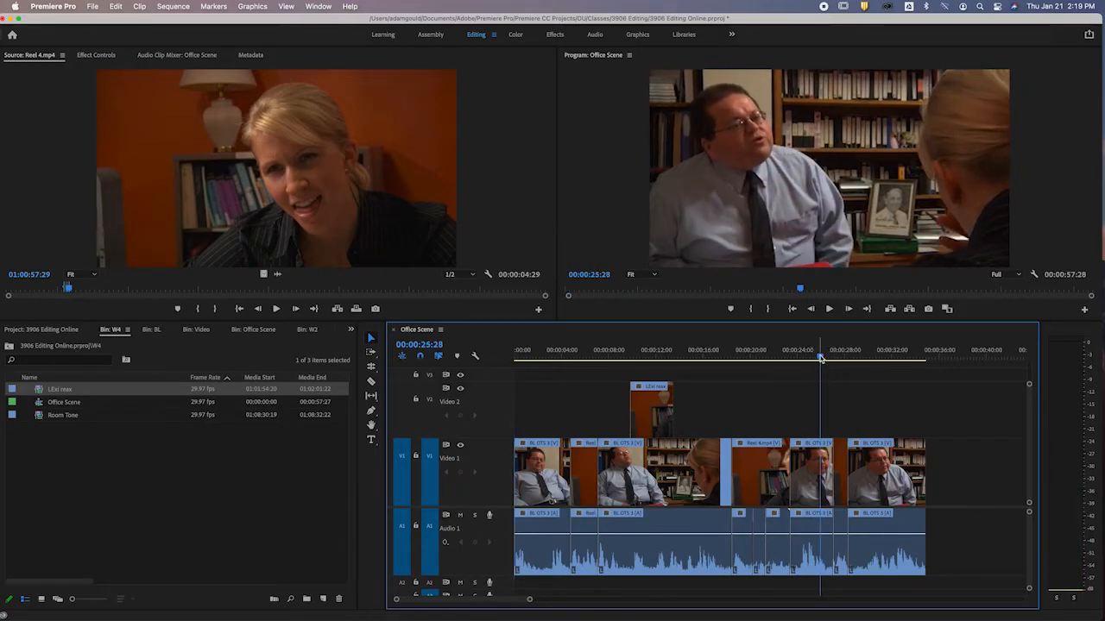